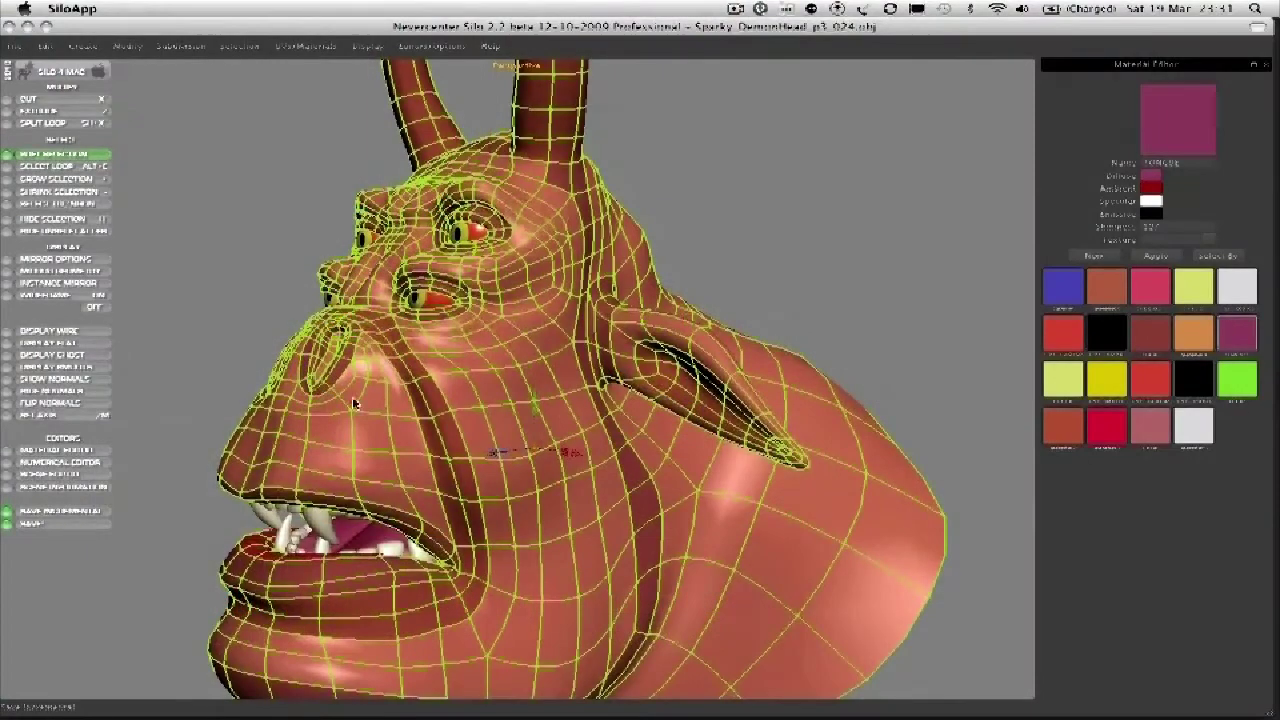
Turn off soft selection and extend the horn's end faces upward to lengthen both mirrored horns.
{"action": "right_click_drag", "start_coordinate": [353, 402], "coordinate": [515, 446], "text": "alt"}
{"action": "middle_click_drag", "start_coordinate": [515, 446], "coordinate": [471, 387], "text": "alt"}
{"action": "key", "text": "v"}
{"action": "left_click", "coordinate": [237, 314]}
{"action": "left_click", "coordinate": [402, 368]}
{"action": "left_click_drag", "start_coordinate": [374, 358], "coordinate": [430, 382], "text": "alt"}
{"action": "middle_click_drag", "start_coordinate": [430, 386], "coordinate": [506, 419]}
{"action": "key", "text": "d"}
{"action": "left_click", "coordinate": [583, 332]}
{"action": "left_click", "coordinate": [606, 298], "text": "shift"}
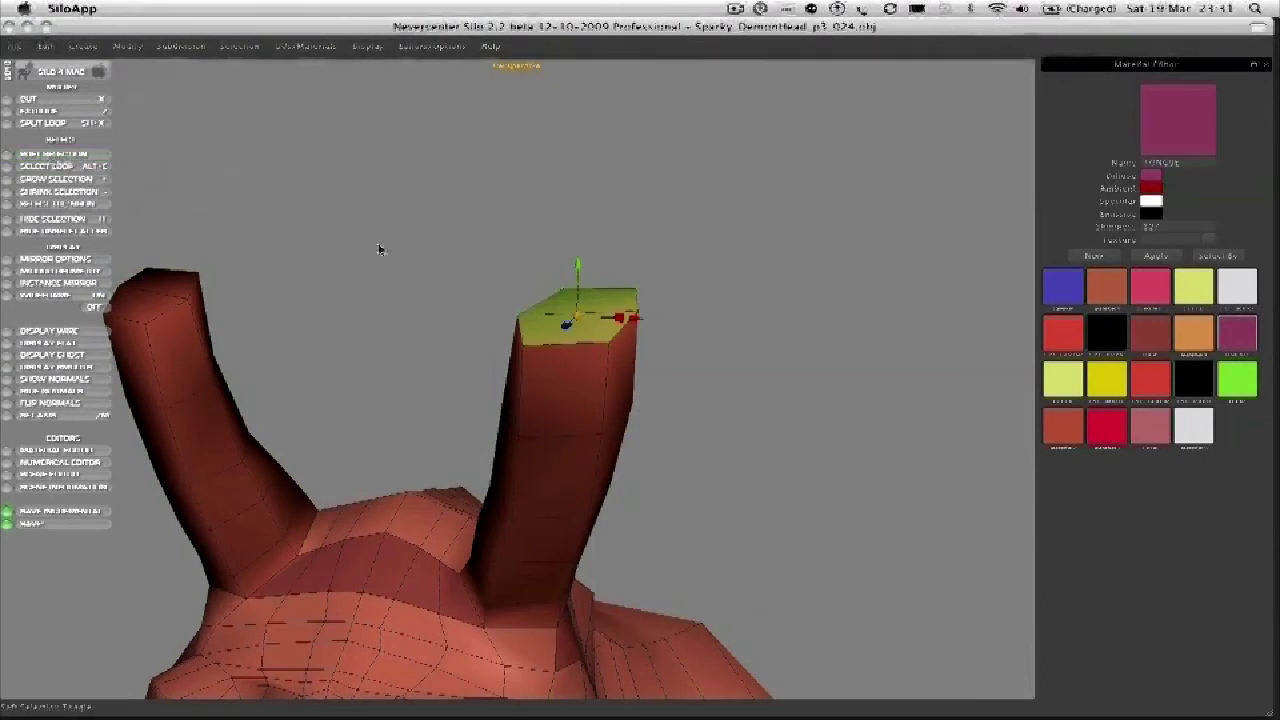
{"action": "key", "text": "z"}
{"action": "left_click_drag", "start_coordinate": [526, 314], "coordinate": [507, 146]}
{"action": "middle_click_drag", "start_coordinate": [515, 215], "coordinate": [418, 214]}
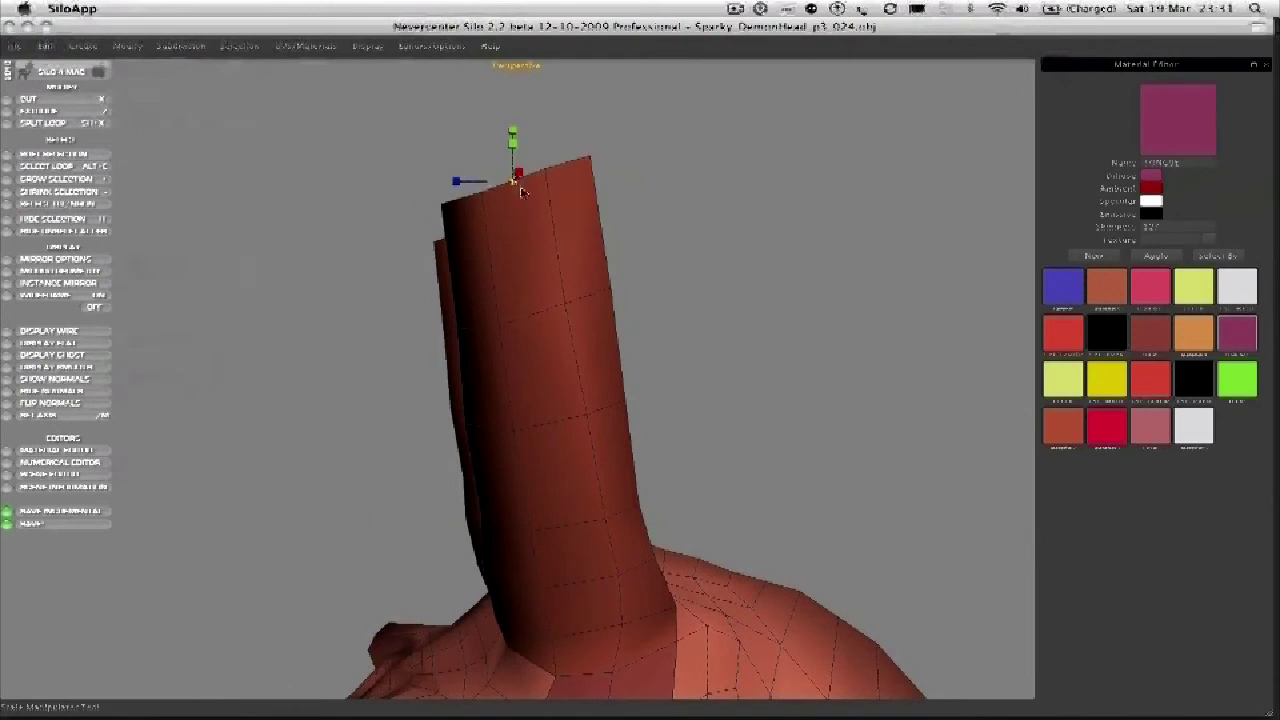
Extend the horn's end by another segment, shaping the end faces so the horn tapers and curves inward.
{"action": "left_click_drag", "start_coordinate": [518, 190], "coordinate": [466, 204]}
{"action": "middle_click_drag", "start_coordinate": [478, 220], "coordinate": [429, 237]}
{"action": "key", "text": "z"}
{"action": "left_click_drag", "start_coordinate": [484, 240], "coordinate": [461, 173]}
{"action": "middle_click_drag", "start_coordinate": [462, 175], "coordinate": [457, 167]}
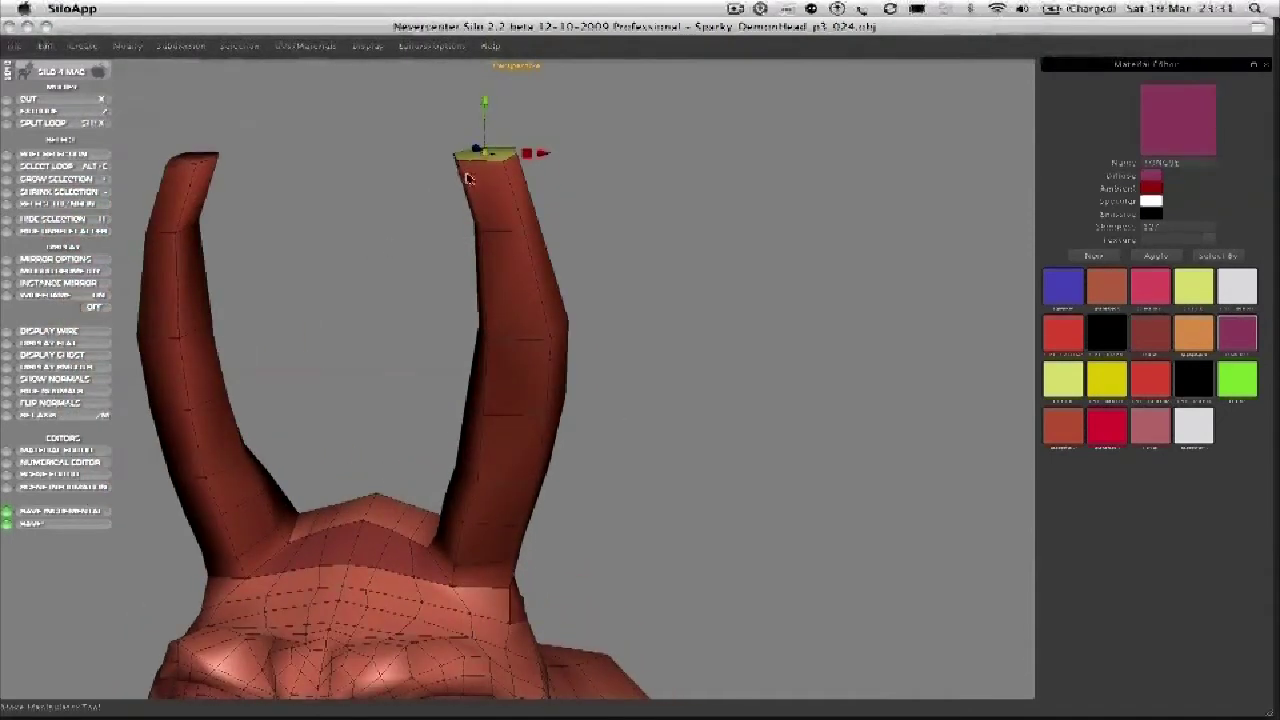
{"action": "key", "text": "r"}
{"action": "left_click_drag", "start_coordinate": [482, 156], "coordinate": [470, 160]}
Split a new edge loop around the horn just below its tip.
{"action": "key", "text": "2"}
{"action": "left_click", "coordinate": [503, 189]}
{"action": "key", "text": "shift+x"}
{"action": "left_click_drag", "start_coordinate": [503, 189], "coordinate": [476, 192]}
{"action": "key", "text": "Escape"}
{"action": "middle_click_drag", "start_coordinate": [474, 195], "coordinate": [491, 260]}
{"action": "scroll", "coordinate": [460, 166], "scroll_direction": "up", "scroll_amount": 3}
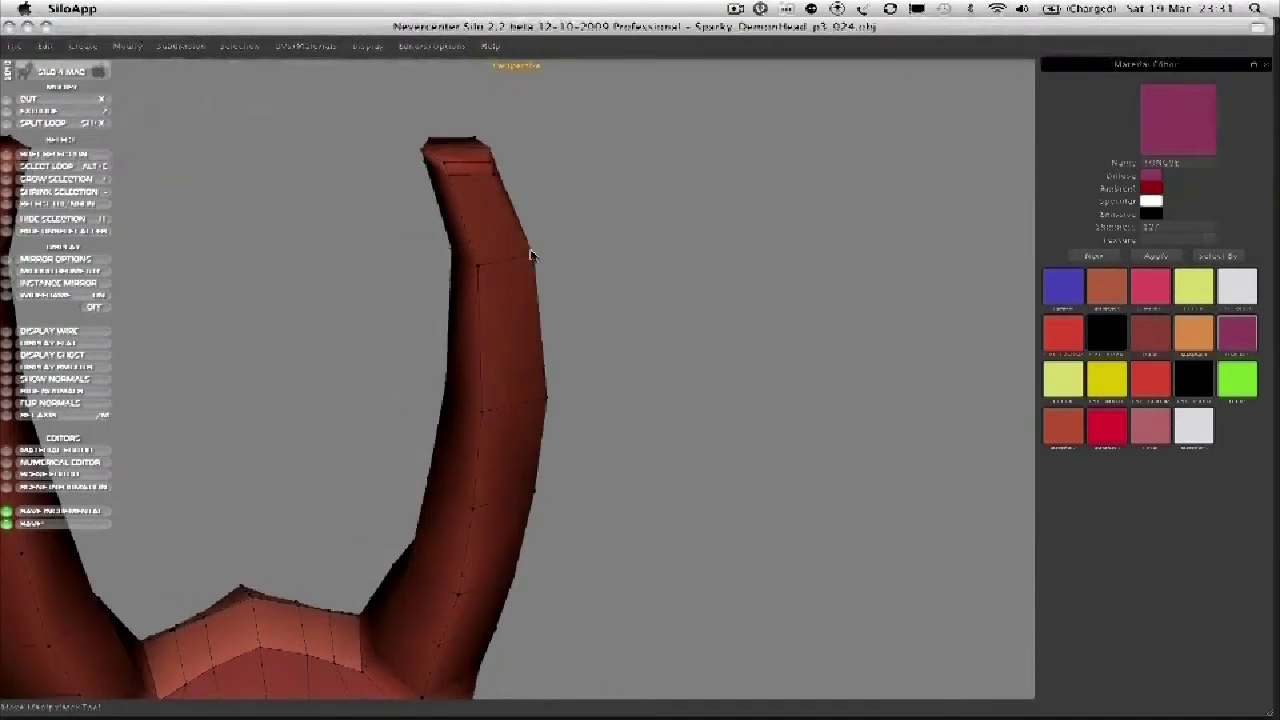
Move the upper horn's inner vertices inward and split another edge loop around the segment below the tip.
{"action": "left_click_drag", "start_coordinate": [474, 272], "coordinate": [447, 270]}
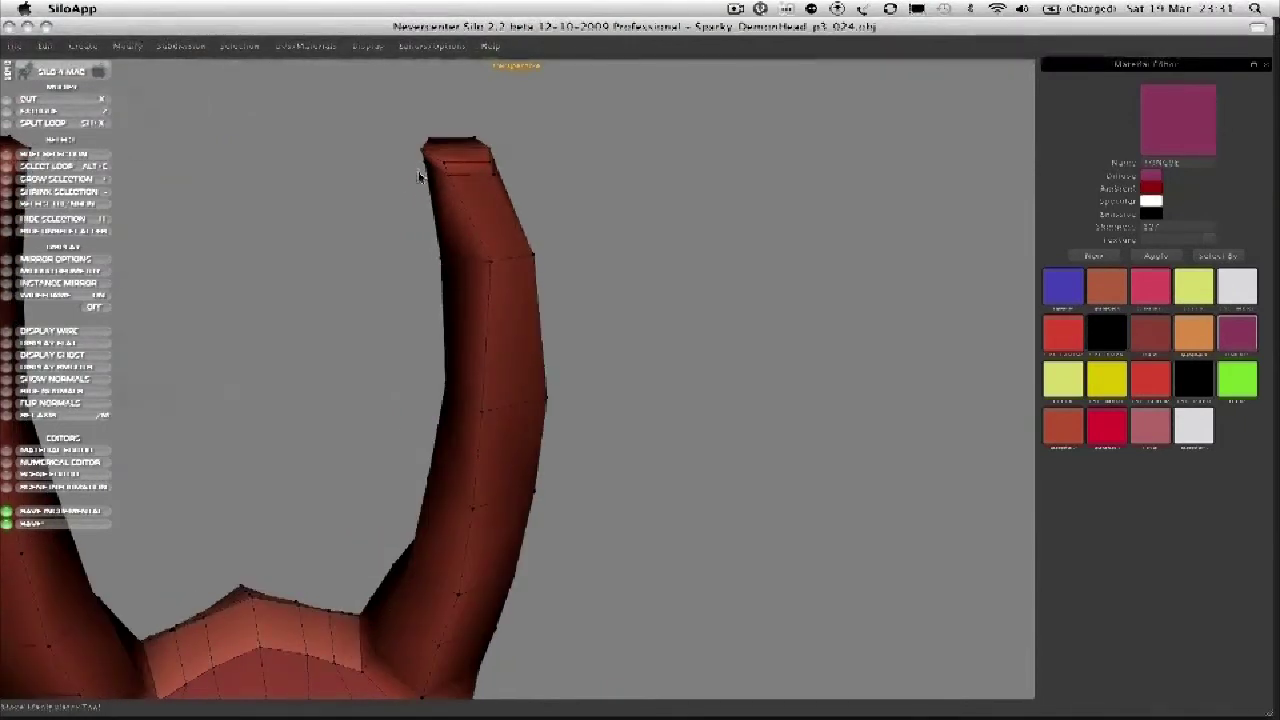
{"action": "double_click", "coordinate": [497, 200]}
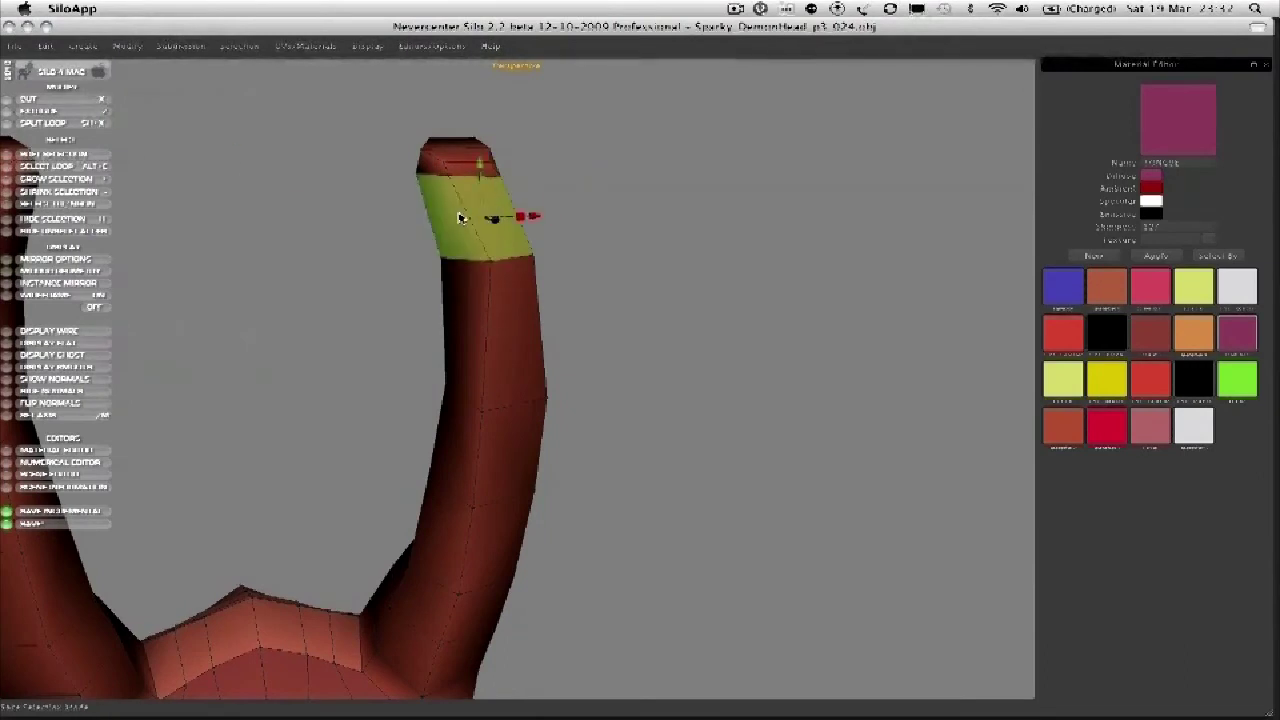
{"action": "key", "text": "Escape"}
{"action": "right_click_drag", "start_coordinate": [460, 218], "coordinate": [429, 234], "text": "alt"}
{"action": "left_click_drag", "start_coordinate": [429, 234], "coordinate": [457, 244], "text": "alt"}
{"action": "left_click", "coordinate": [485, 237]}
{"action": "key", "text": "shift+x"}
Tweak the vertices along the horn's sides to give it a smoother, more even curve.
{"action": "key", "text": "a"}
{"action": "left_click_drag", "start_coordinate": [458, 288], "coordinate": [442, 287]}
{"action": "middle_click_drag", "start_coordinate": [445, 324], "coordinate": [429, 300]}
{"action": "middle_click_drag", "start_coordinate": [381, 410], "coordinate": [397, 331]}
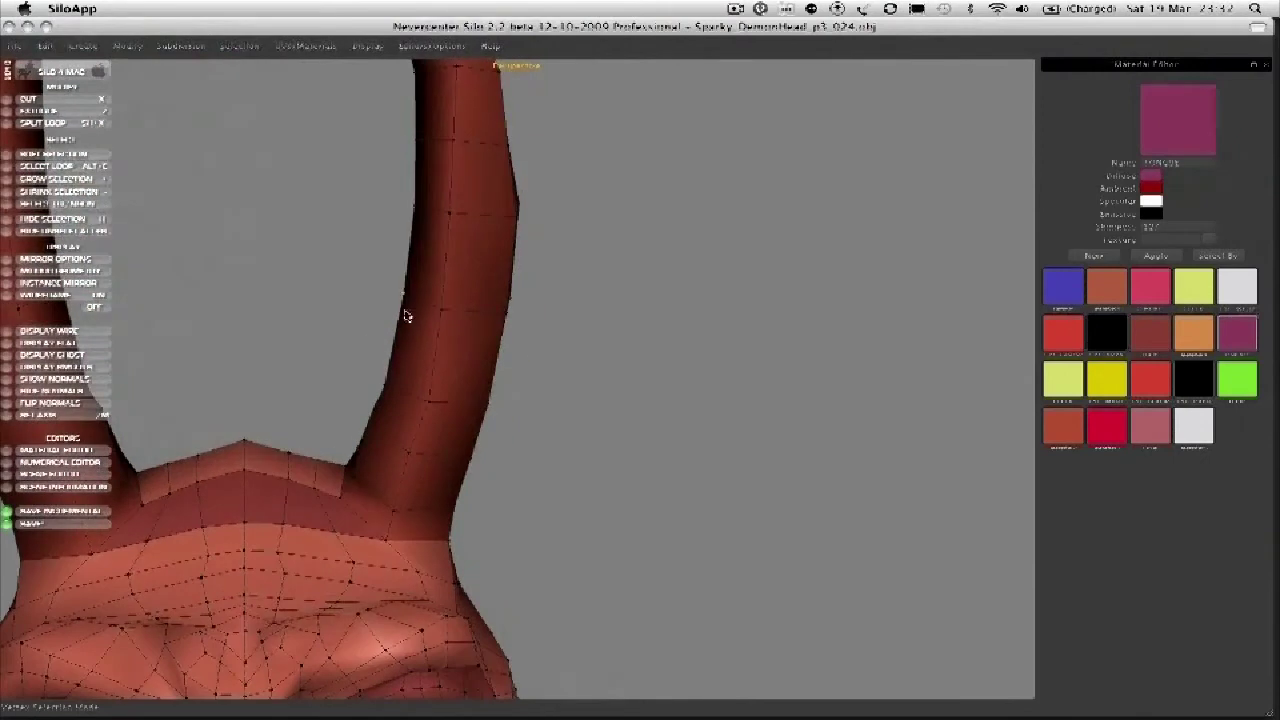
{"action": "middle_click_drag", "start_coordinate": [487, 323], "coordinate": [526, 297]}
{"action": "middle_click_drag", "start_coordinate": [436, 311], "coordinate": [449, 322]}
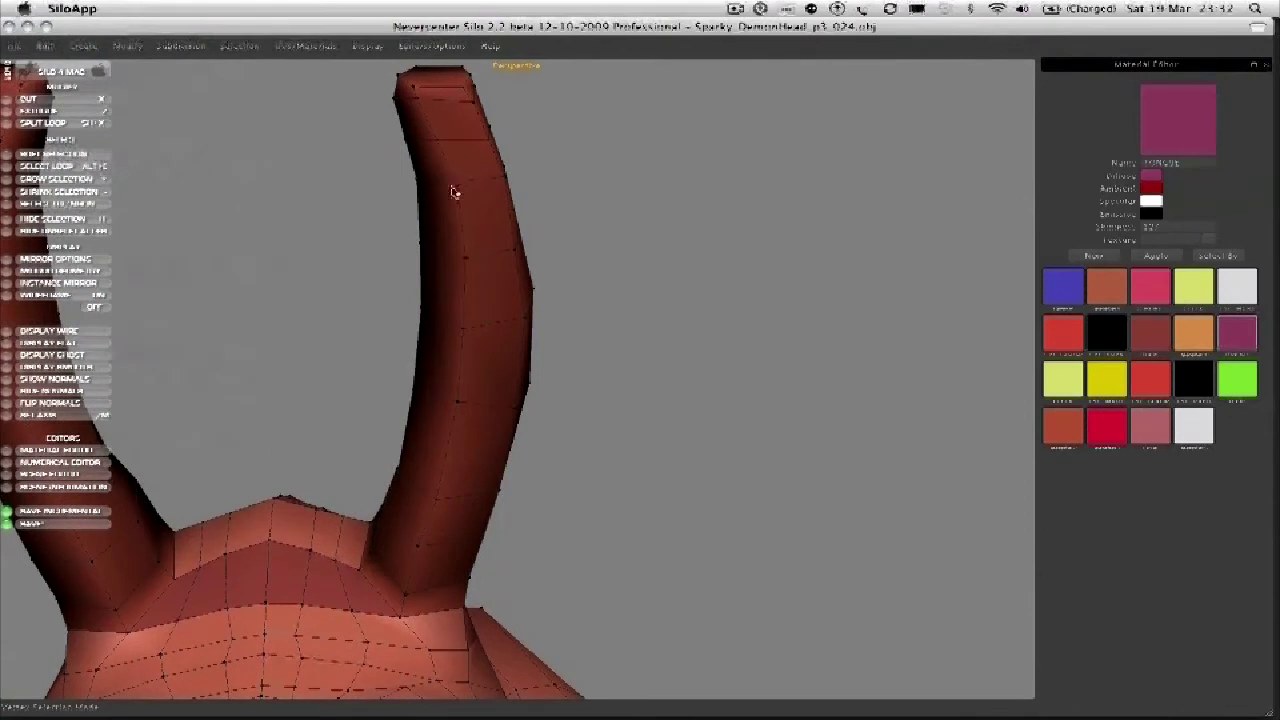
Select the ring of faces where the horn meets the forehead and split an edge loop around it.
{"action": "scroll", "coordinate": [459, 193], "scroll_direction": "down", "scroll_amount": 3}
{"action": "middle_click_drag", "start_coordinate": [389, 109], "coordinate": [465, 319]}
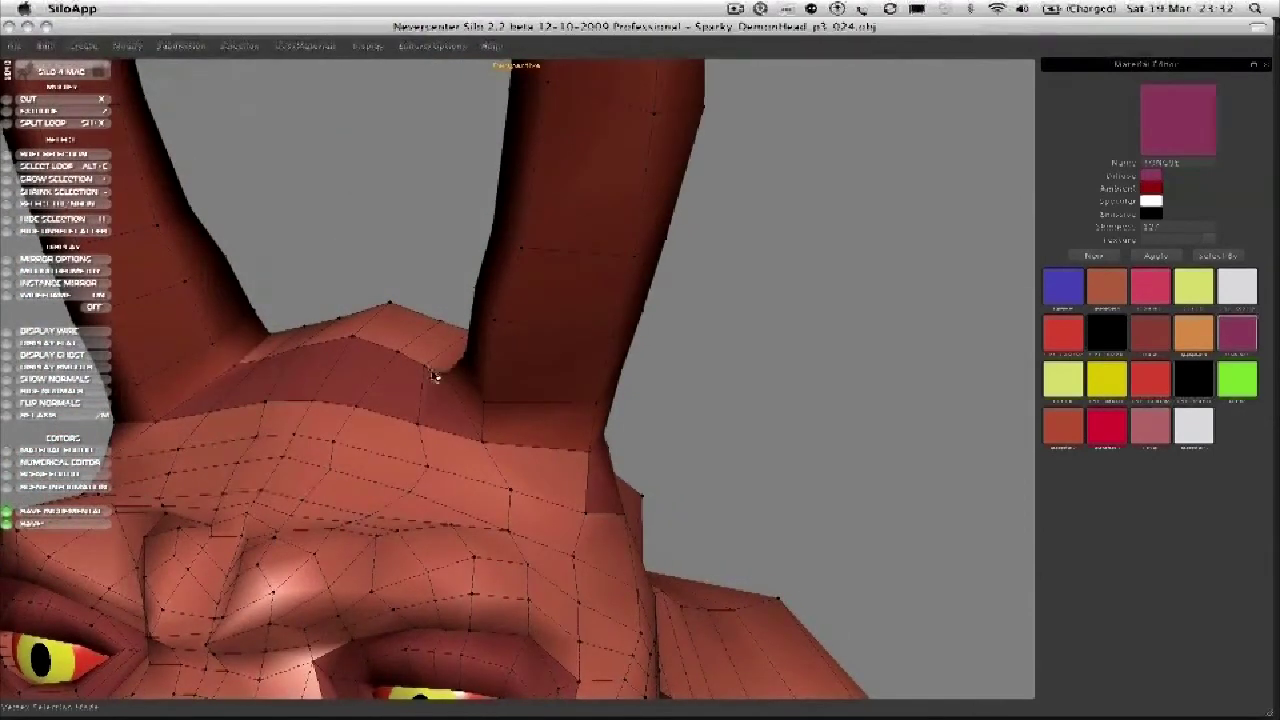
{"action": "middle_click_drag", "start_coordinate": [430, 374], "coordinate": [549, 402]}
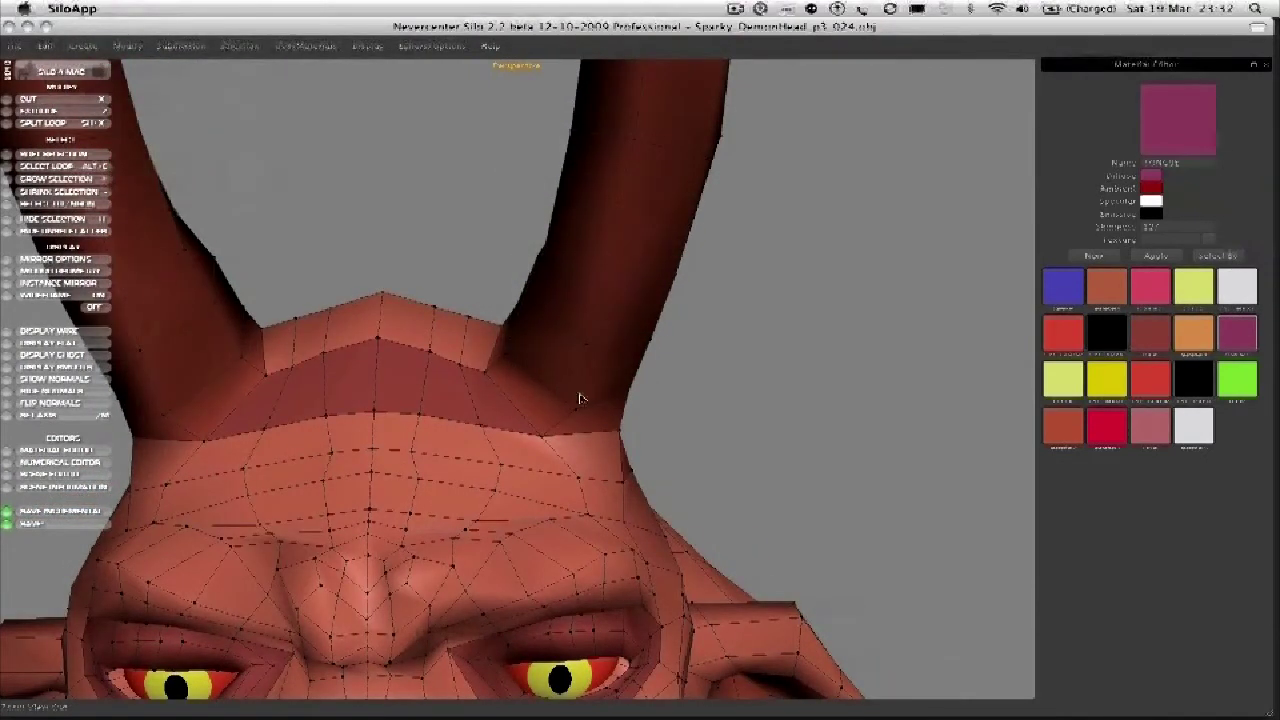
{"action": "middle_click_drag", "start_coordinate": [567, 407], "coordinate": [480, 394]}
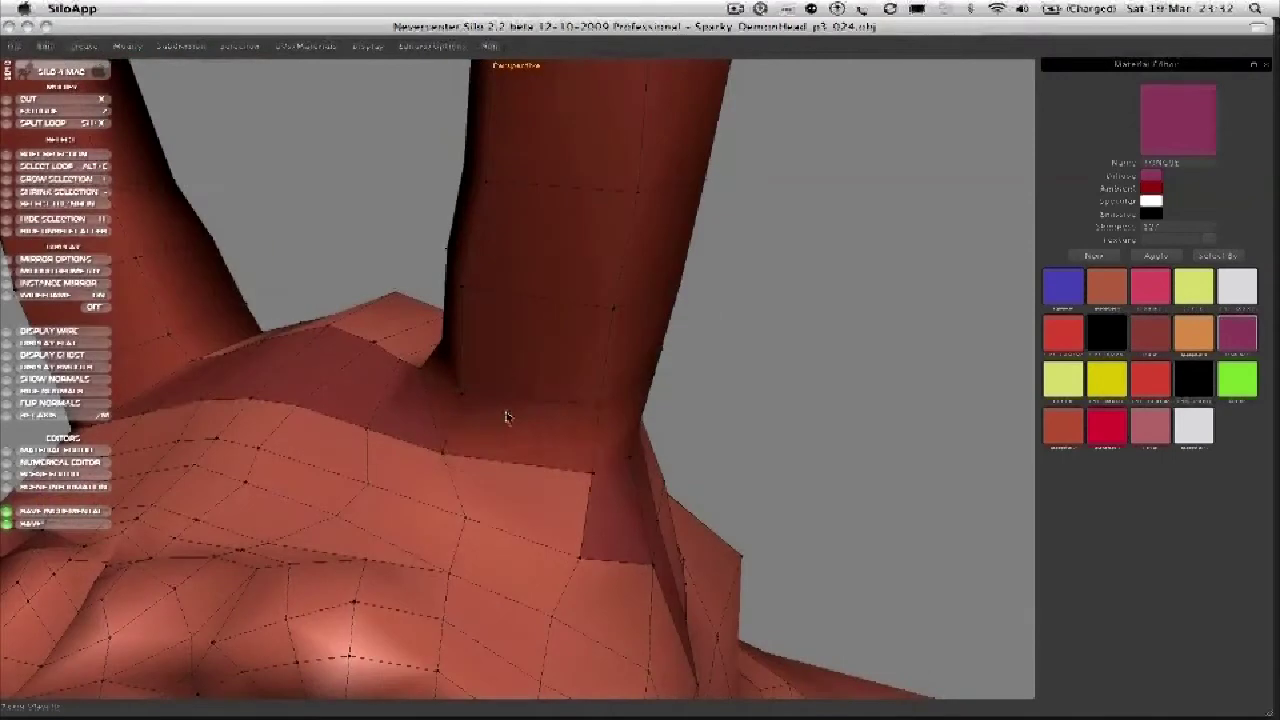
{"action": "left_click", "coordinate": [514, 418]}
{"action": "key", "text": "alt+c"}
{"action": "key", "text": "shift+x"}
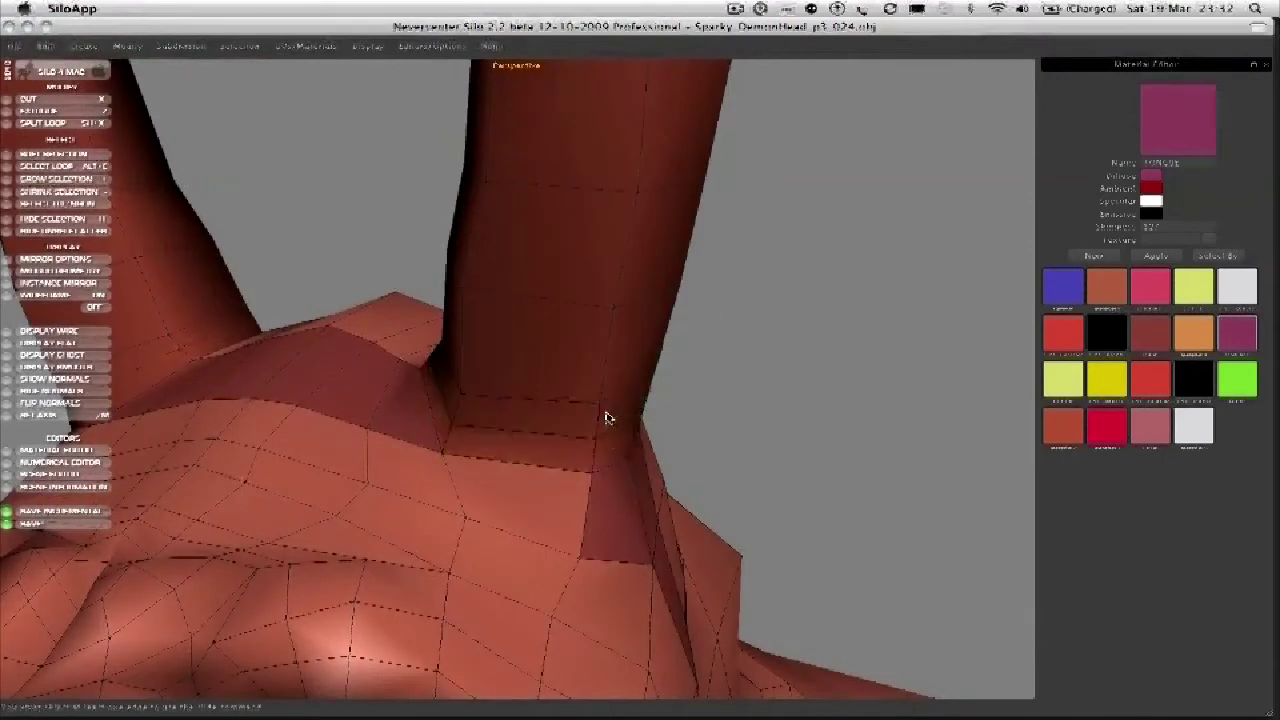
{"action": "key", "text": "a"}
Select the face ring just above the new base loop and split it with another edge loop.
{"action": "middle_click_drag", "start_coordinate": [516, 424], "coordinate": [614, 392]}
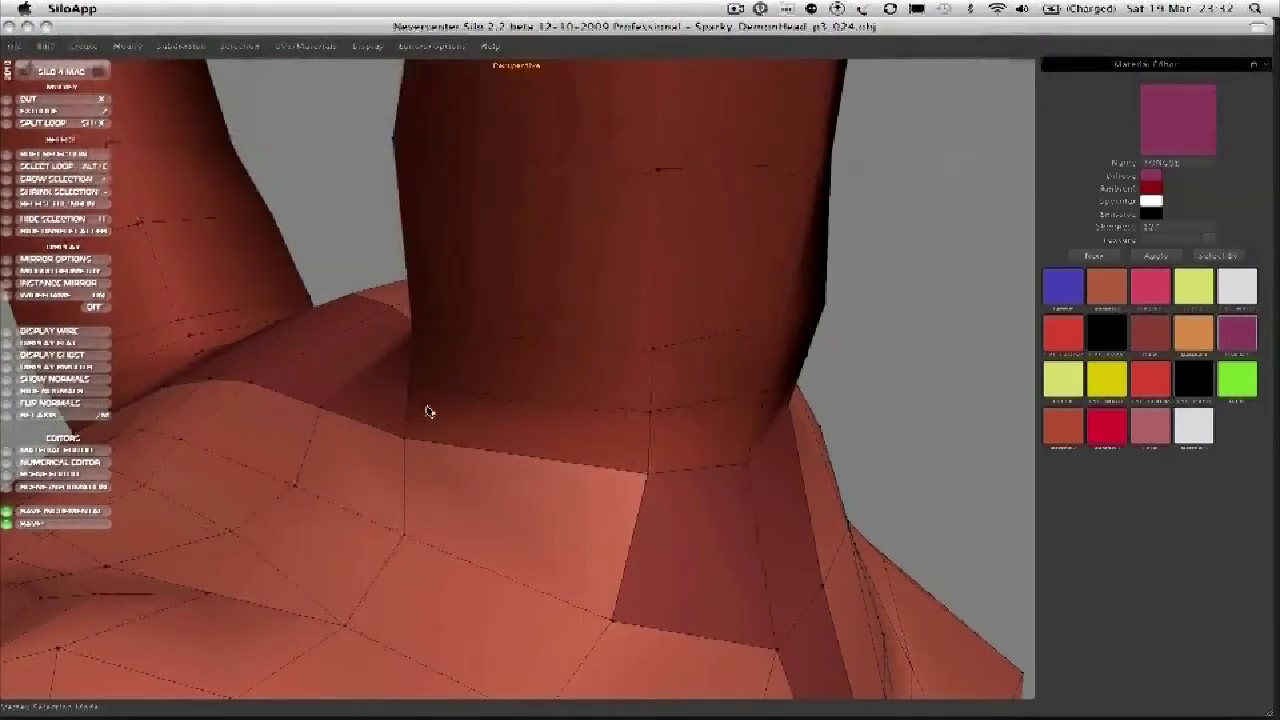
{"action": "key", "text": "3"}
{"action": "left_click", "coordinate": [502, 368]}
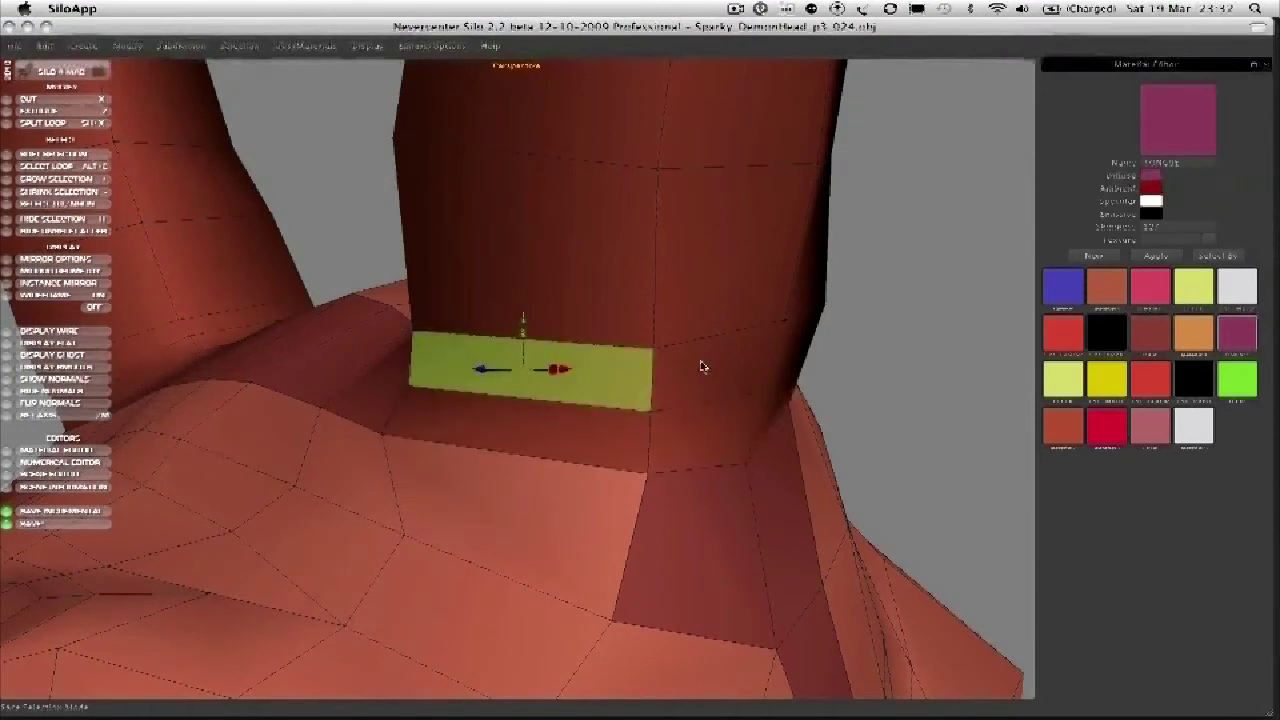
{"action": "left_click", "coordinate": [702, 366], "text": "shift"}
{"action": "key", "text": "alt+c"}
{"action": "key", "text": "shift+x"}
{"action": "key", "text": "Escape"}
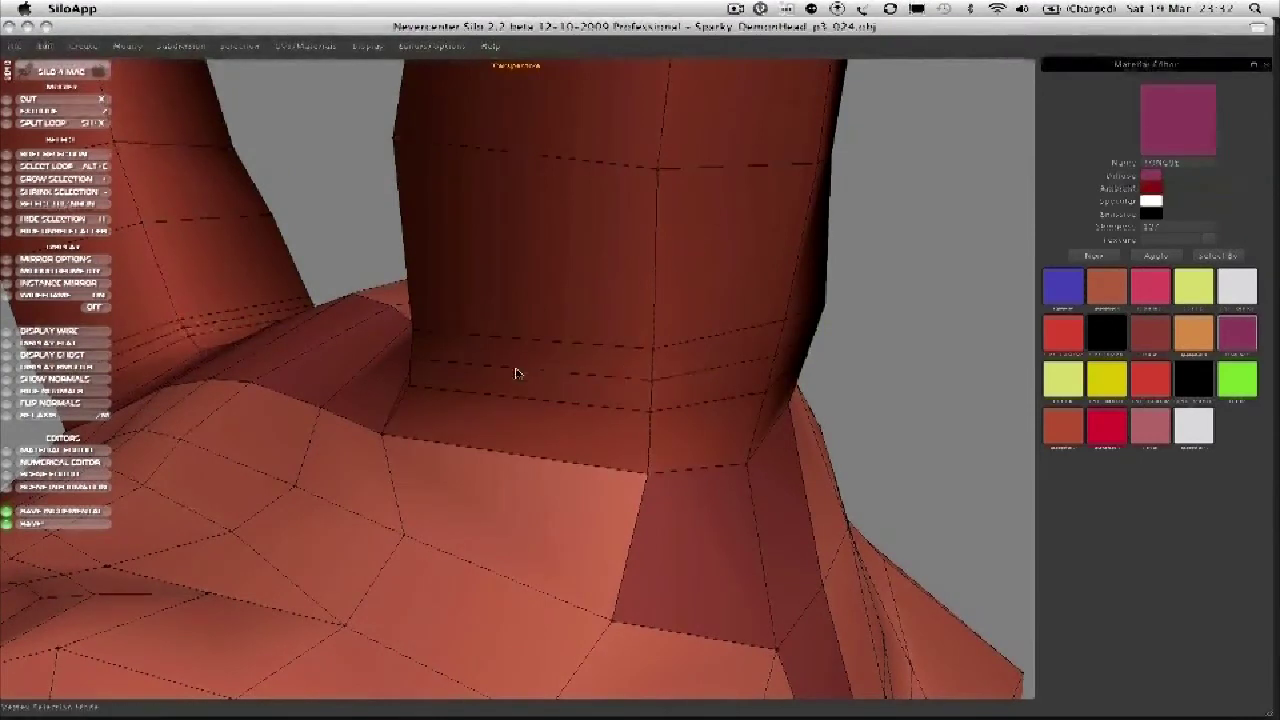
Tweak the vertices around the horn's base where it joins the scalp.
{"action": "middle_click_drag", "start_coordinate": [357, 403], "coordinate": [485, 373]}
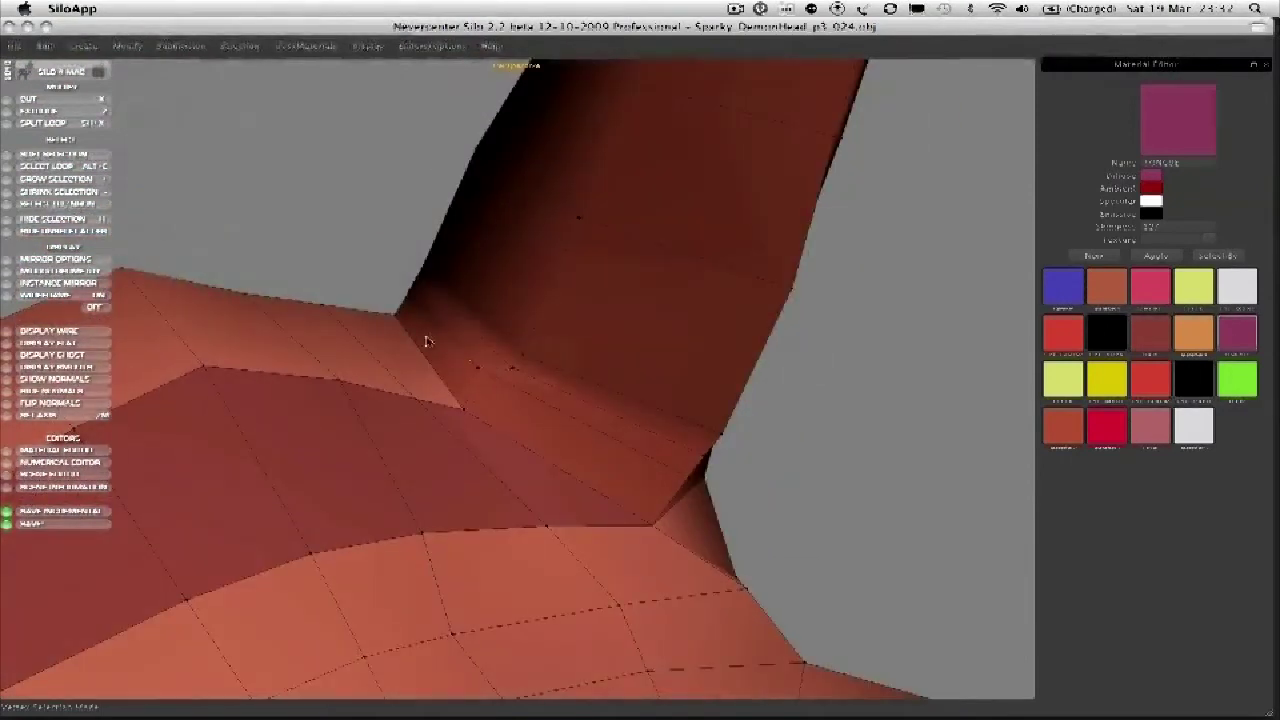
{"action": "mouse_move", "coordinate": [392, 325]}
{"action": "middle_mouse_down"}
{"action": "mouse_move", "coordinate": [523, 429]}
{"action": "mouse_move", "coordinate": [471, 389]}
{"action": "mouse_move", "coordinate": [477, 414]}
{"action": "mouse_move", "coordinate": [484, 364]}
{"action": "mouse_move", "coordinate": [508, 371]}
{"action": "mouse_move", "coordinate": [390, 345]}
{"action": "mouse_move", "coordinate": [523, 297]}
{"action": "mouse_move", "coordinate": [412, 325]}
{"action": "middle_mouse_up"}
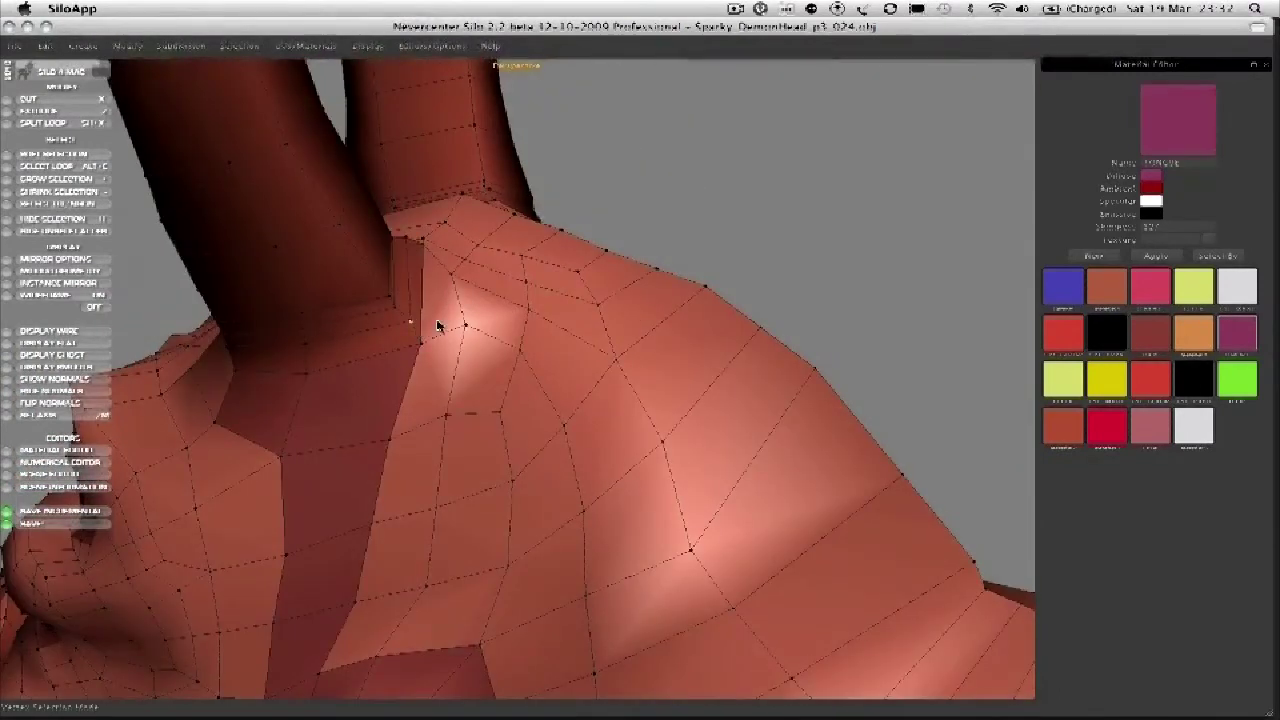
{"action": "middle_click_drag", "start_coordinate": [449, 346], "coordinate": [497, 328]}
Split a new edge loop through the strip of faces running from the back of the head to the neck's lower edge.
{"action": "scroll", "coordinate": [497, 390], "scroll_direction": "down", "scroll_amount": 2}
{"action": "key", "text": "d"}
{"action": "left_click", "coordinate": [620, 592]}
{"action": "left_click", "coordinate": [520, 277], "text": "shift"}
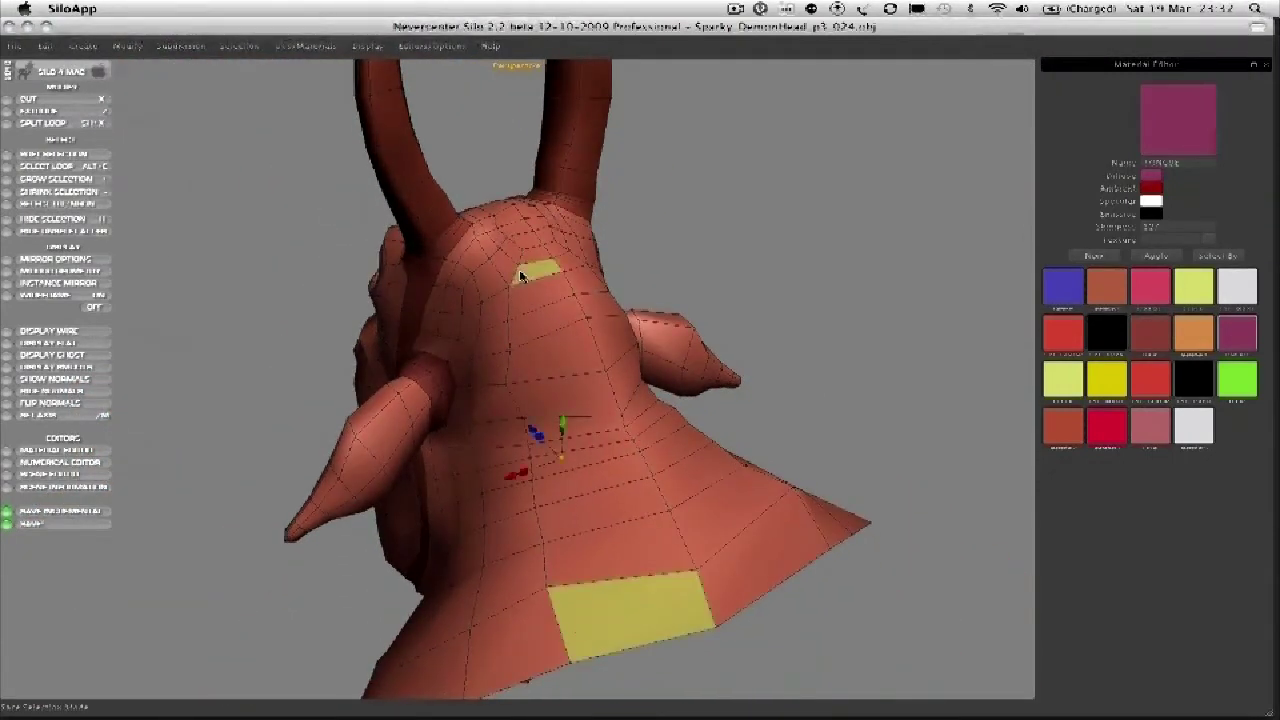
{"action": "key", "text": "alt+e"}
{"action": "key", "text": "shift+x"}
{"action": "key", "text": "Escape"}
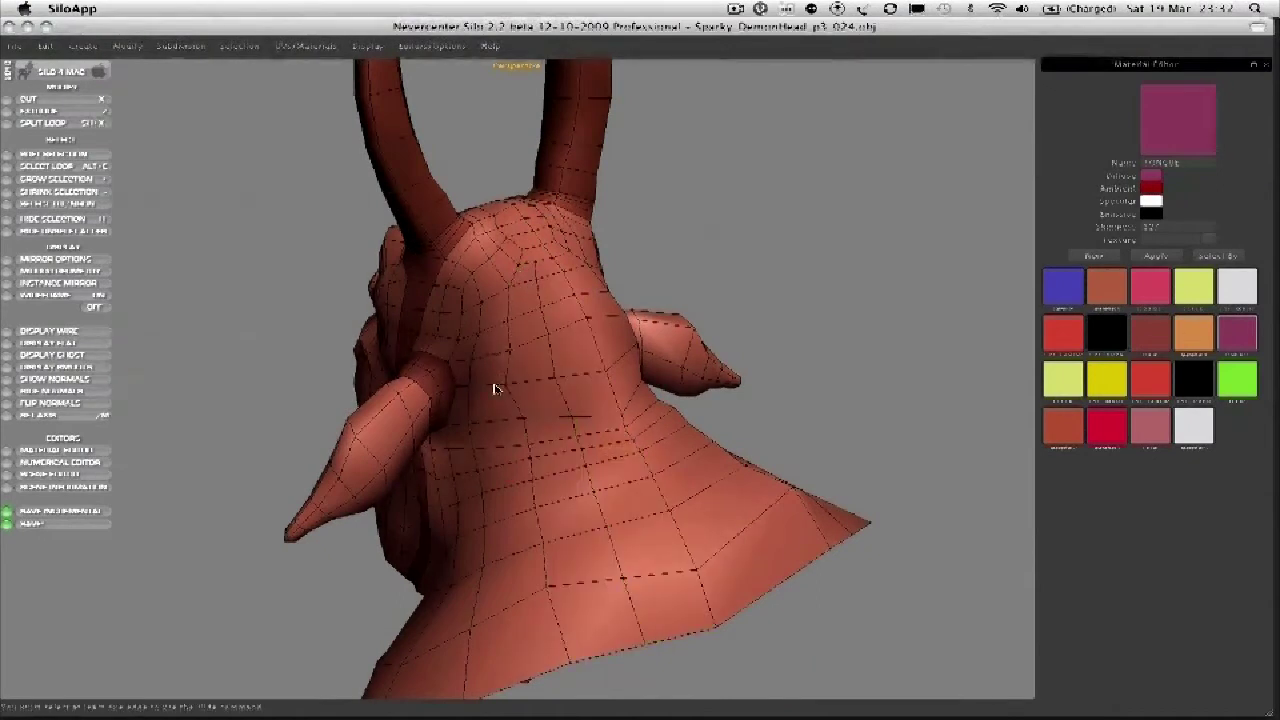
Adjust groups of vertices on the upper back of the head to even out the new edge flow.
{"action": "middle_click_drag", "start_coordinate": [504, 380], "coordinate": [505, 371]}
{"action": "key", "text": "a"}
{"action": "left_click_drag", "start_coordinate": [531, 349], "coordinate": [592, 416]}
{"action": "middle_click_drag", "start_coordinate": [592, 420], "coordinate": [582, 418]}
{"action": "left_click_drag", "start_coordinate": [574, 270], "coordinate": [631, 371]}
{"action": "middle_click_drag", "start_coordinate": [629, 371], "coordinate": [585, 370]}
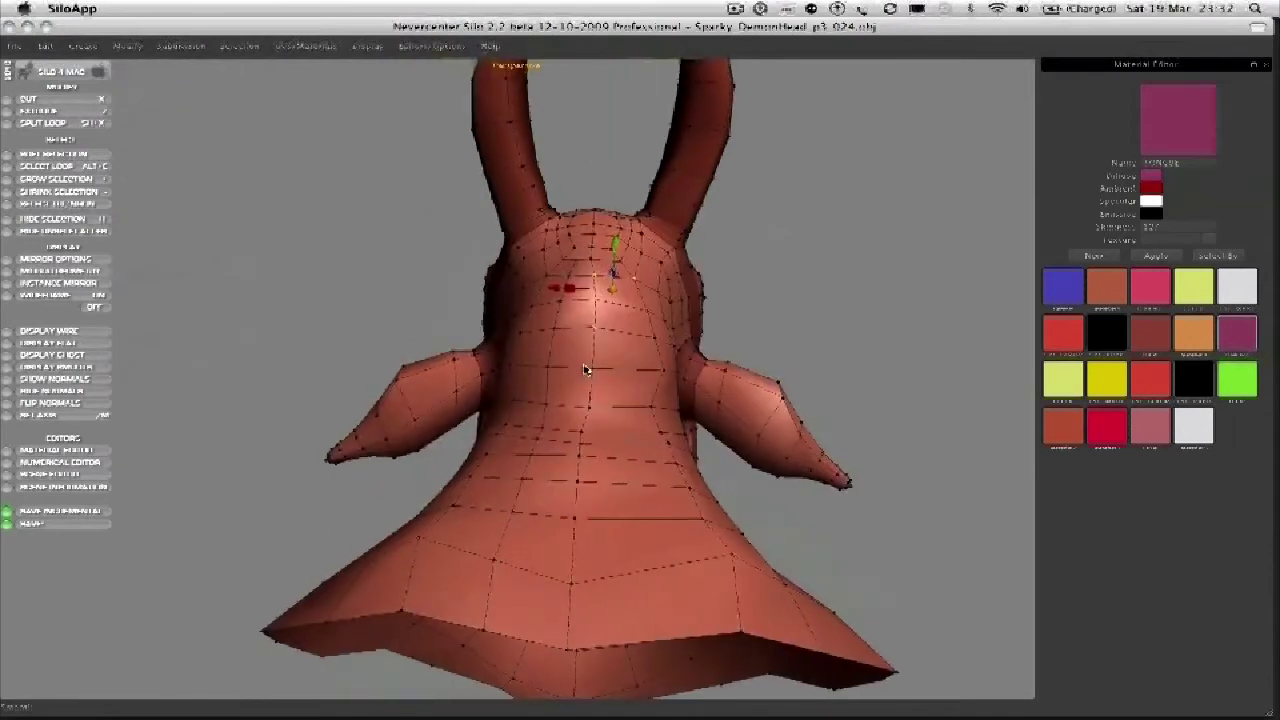
{"action": "key", "text": "f"}
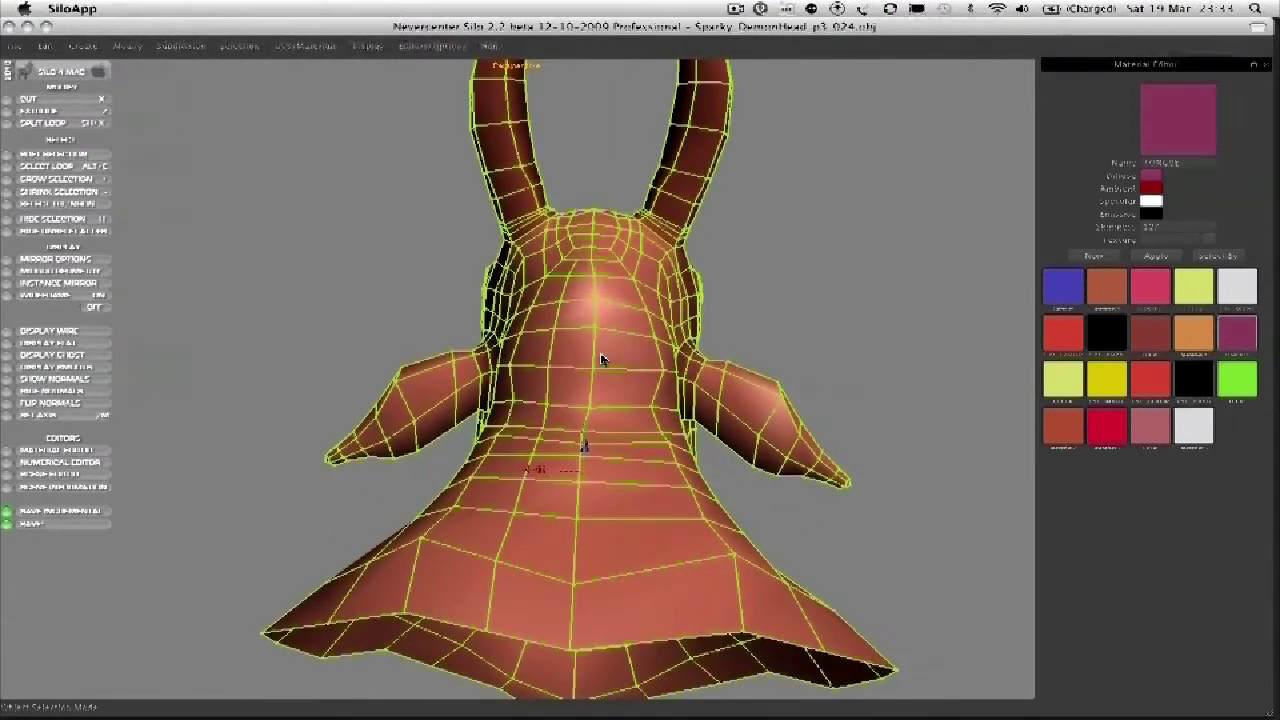
{"action": "key", "text": "c"}
{"action": "key", "text": "c"}
{"action": "key", "text": "a"}
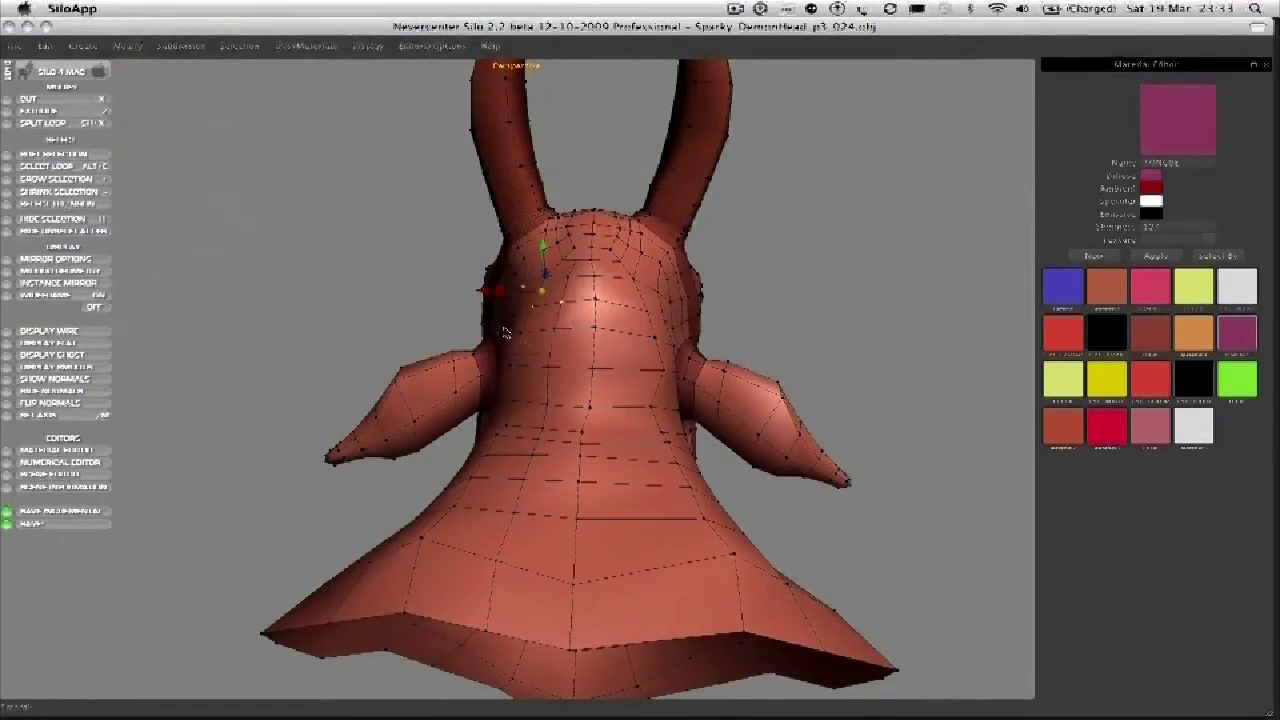
{"action": "key", "text": "f"}
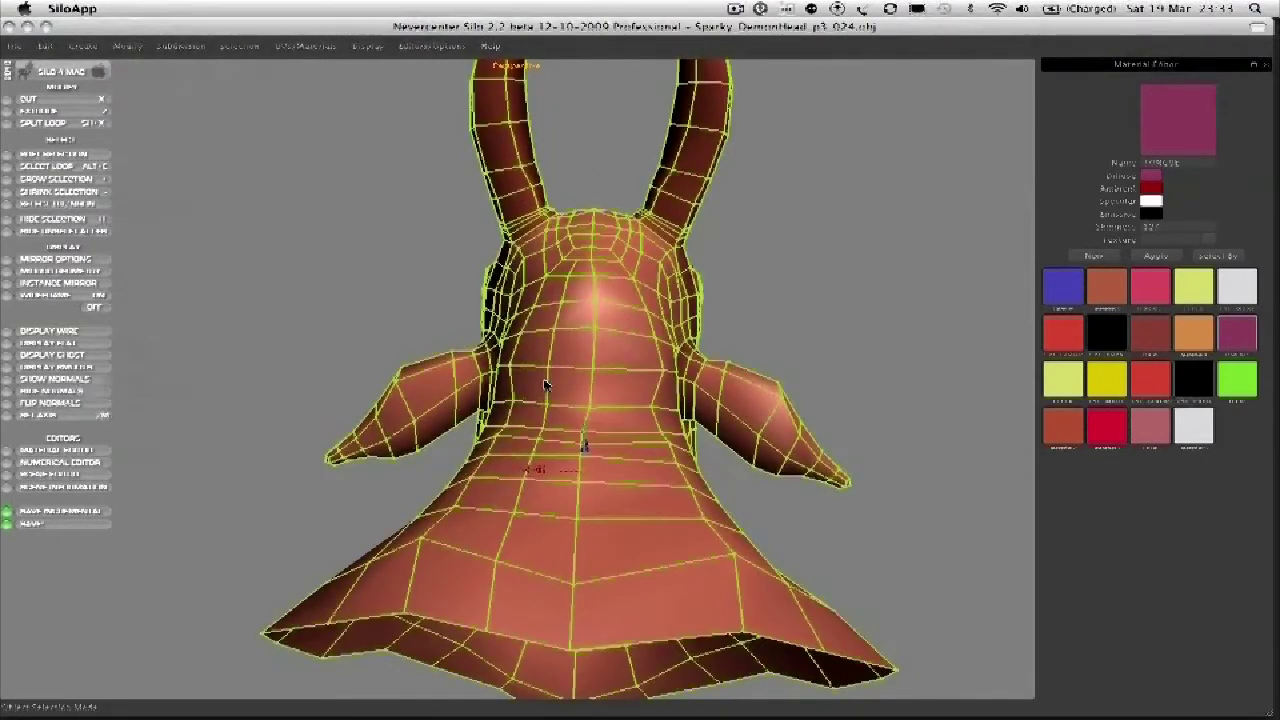
{"action": "key", "text": "a"}
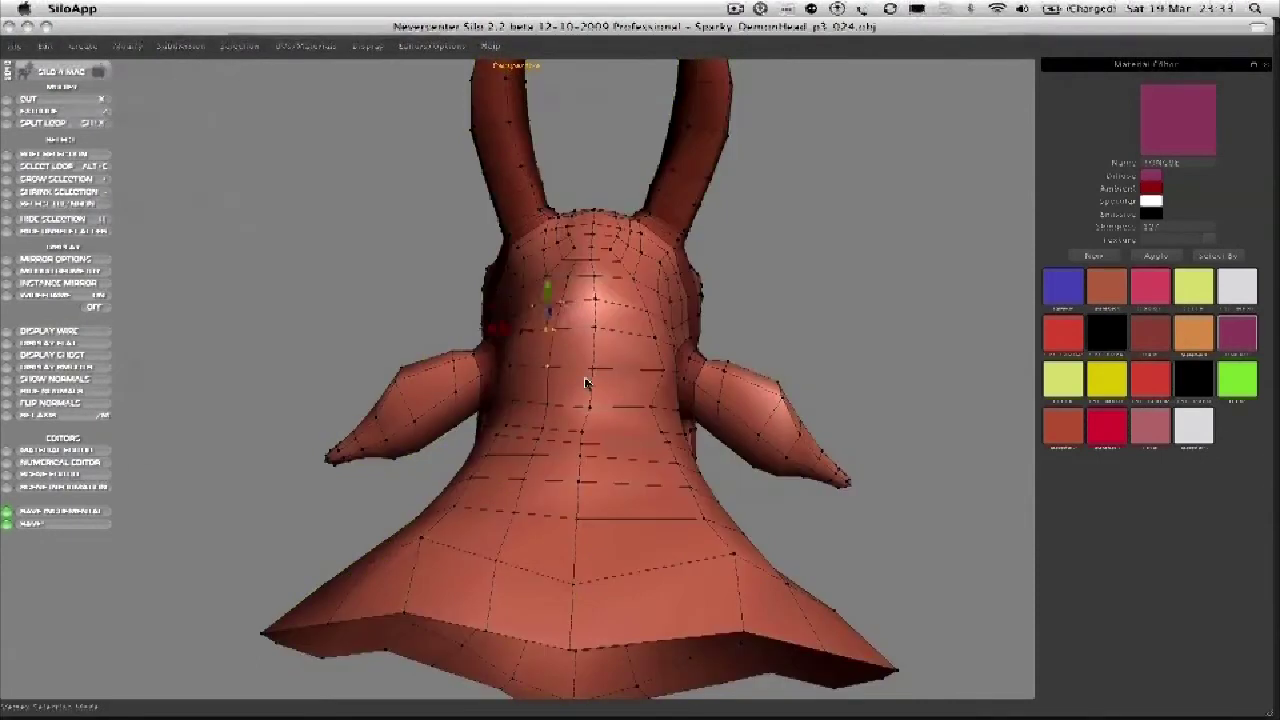
Adjust the vertices beside the ear and across the back of the head to even out the mesh spacing.
{"action": "scroll", "coordinate": [549, 383], "scroll_direction": "down", "scroll_amount": 3}
{"action": "middle_click_drag", "start_coordinate": [550, 383], "coordinate": [574, 424]}
{"action": "left_click_drag", "start_coordinate": [514, 411], "coordinate": [566, 447]}
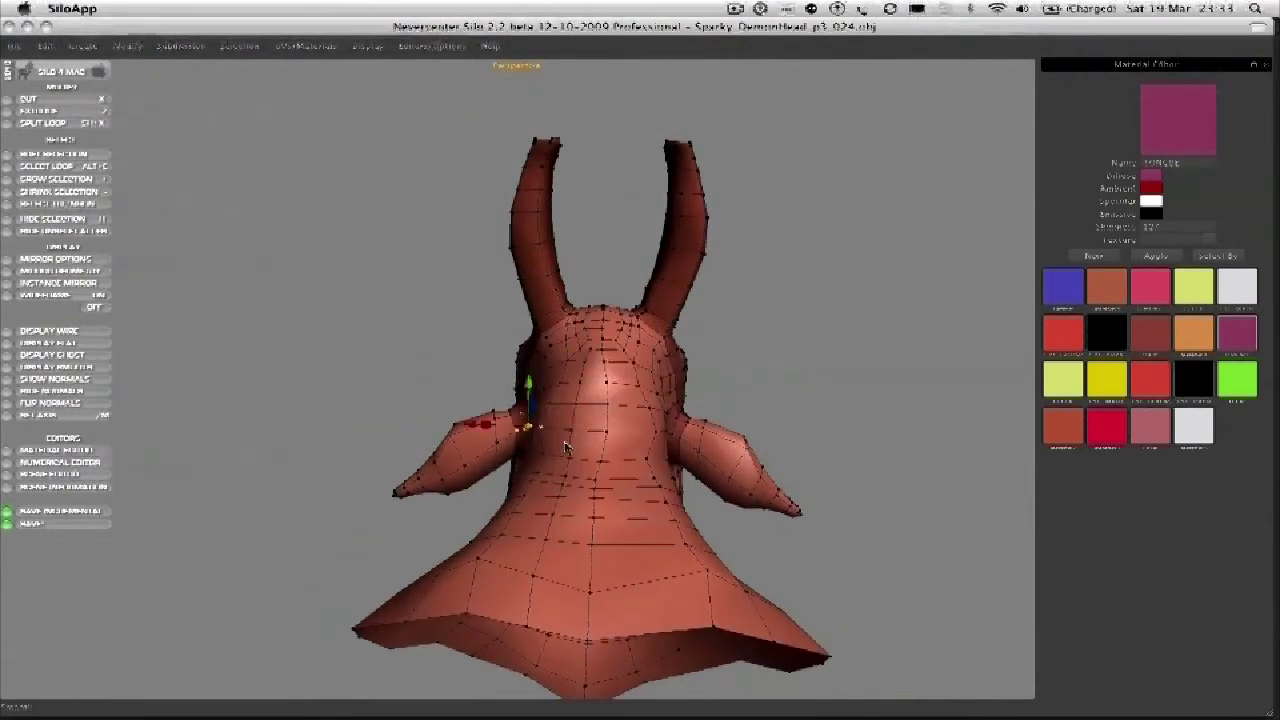
{"action": "scroll", "coordinate": [590, 440], "scroll_direction": "up", "scroll_amount": 3}
{"action": "left_click_drag", "start_coordinate": [546, 372], "coordinate": [640, 453]}
{"action": "middle_click_drag", "start_coordinate": [603, 452], "coordinate": [626, 282]}
{"action": "left_click_drag", "start_coordinate": [626, 282], "coordinate": [666, 357]}
{"action": "middle_click_drag", "start_coordinate": [666, 357], "coordinate": [617, 318]}
Split an edge loop through the face strip beside the centre line, from the crown to the neck's lower edge.
{"action": "key", "text": "d"}
{"action": "left_click", "coordinate": [620, 294]}
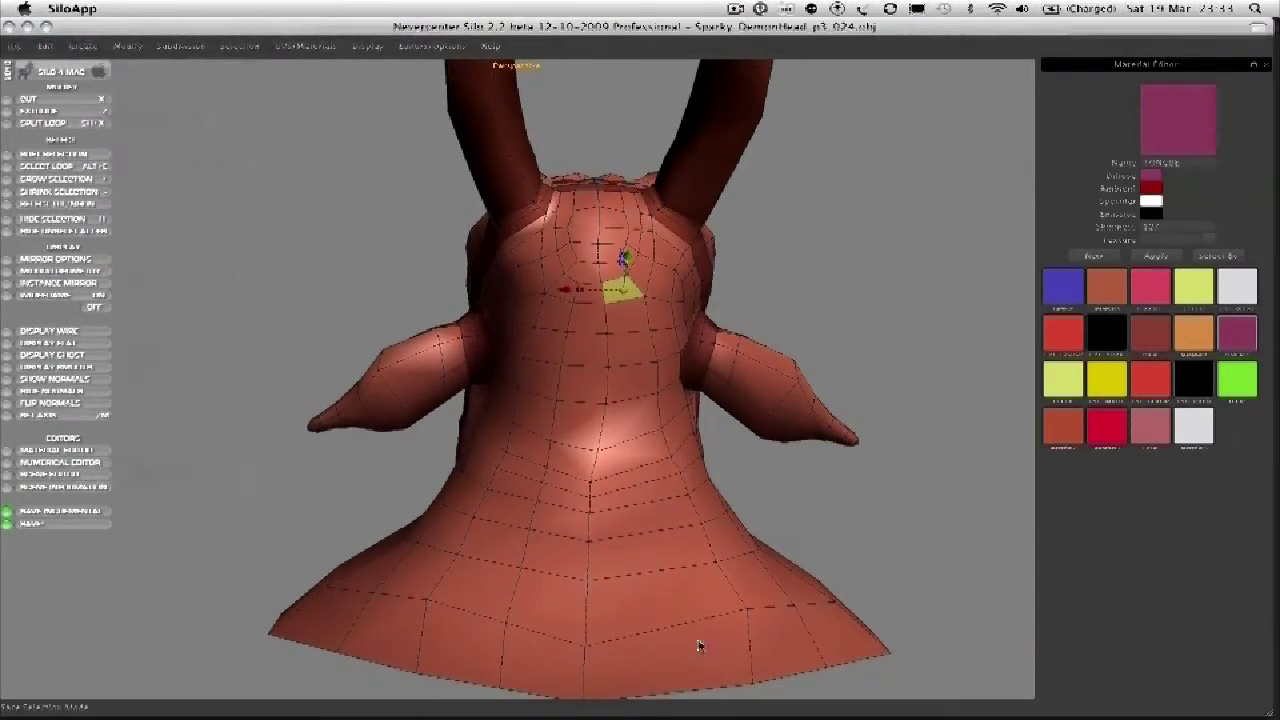
{"action": "left_click", "coordinate": [700, 646], "text": "shift"}
{"action": "key", "text": "alt+e"}
{"action": "key", "text": "shift+x"}
{"action": "key", "text": "Escape"}
{"action": "scroll", "coordinate": [651, 400], "scroll_direction": "up", "scroll_amount": 3}
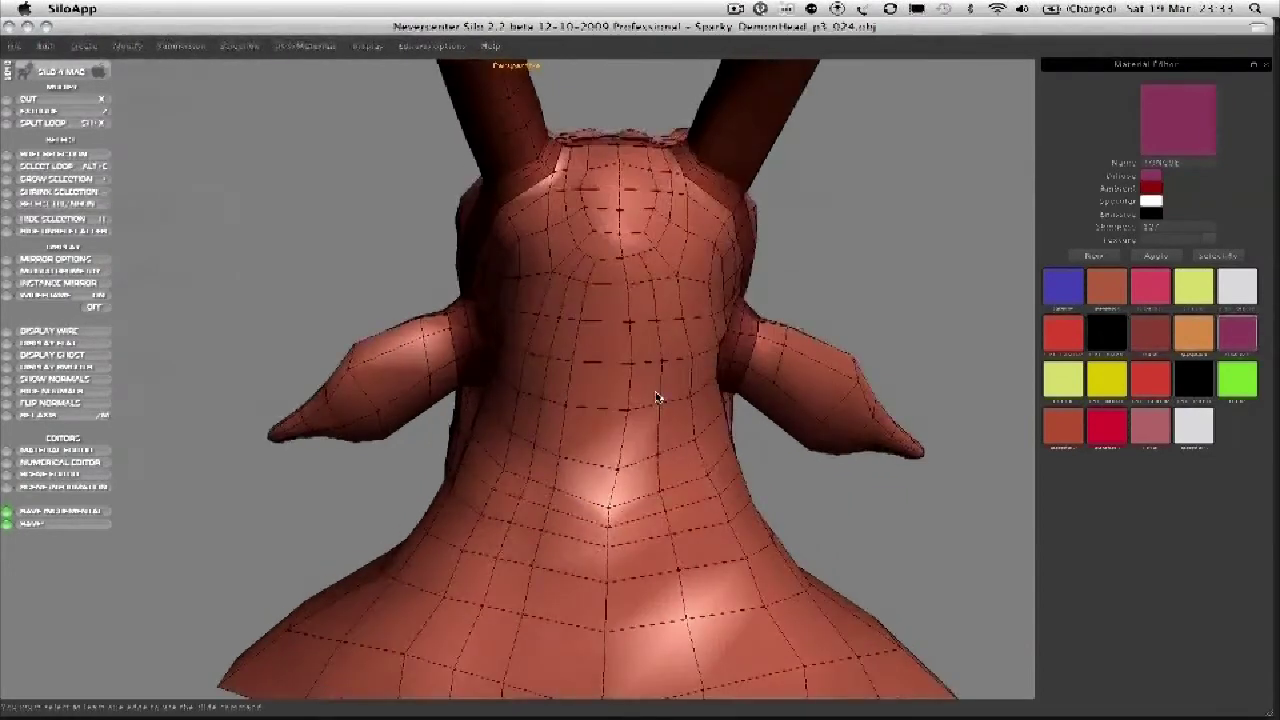
{"action": "middle_click_drag", "start_coordinate": [657, 397], "coordinate": [641, 400]}
{"action": "scroll", "coordinate": [640, 400], "scroll_direction": "down", "scroll_amount": 3}
Switch on soft selection and shift the central vertices down the back of the head and neck to redistribute the columns.
{"action": "key", "text": "a"}
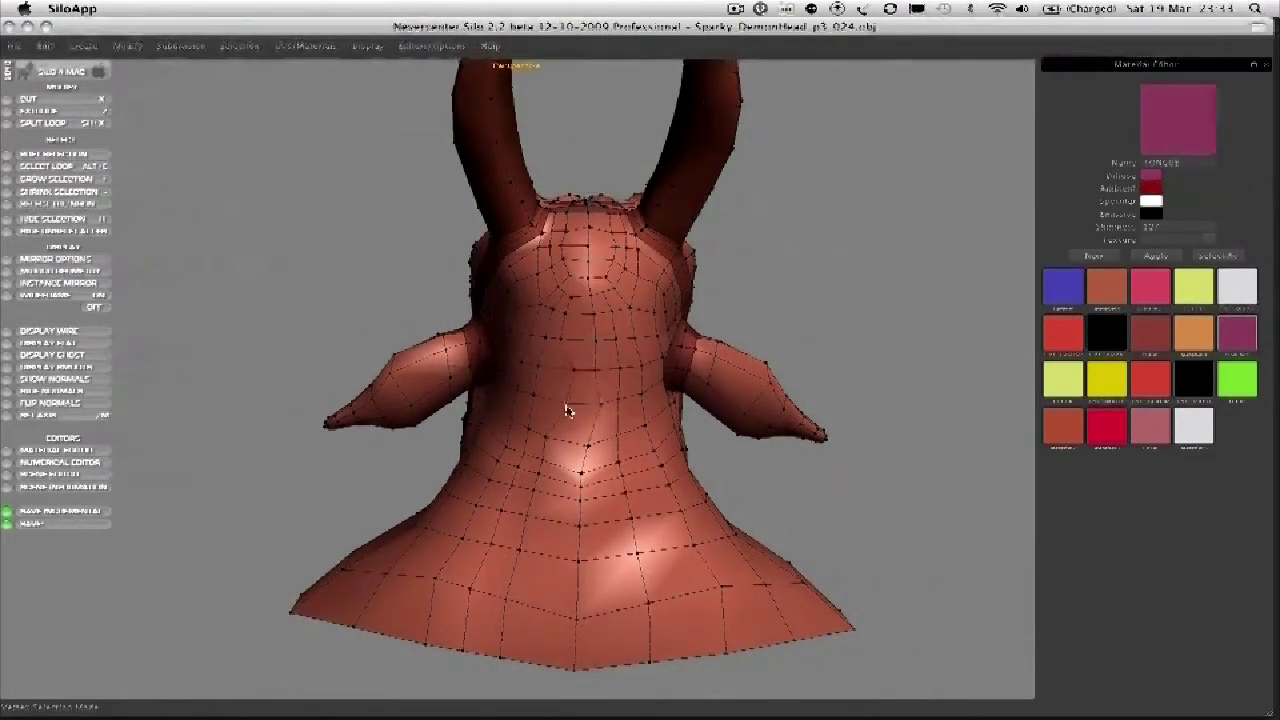
{"action": "left_click_drag", "start_coordinate": [550, 329], "coordinate": [616, 470]}
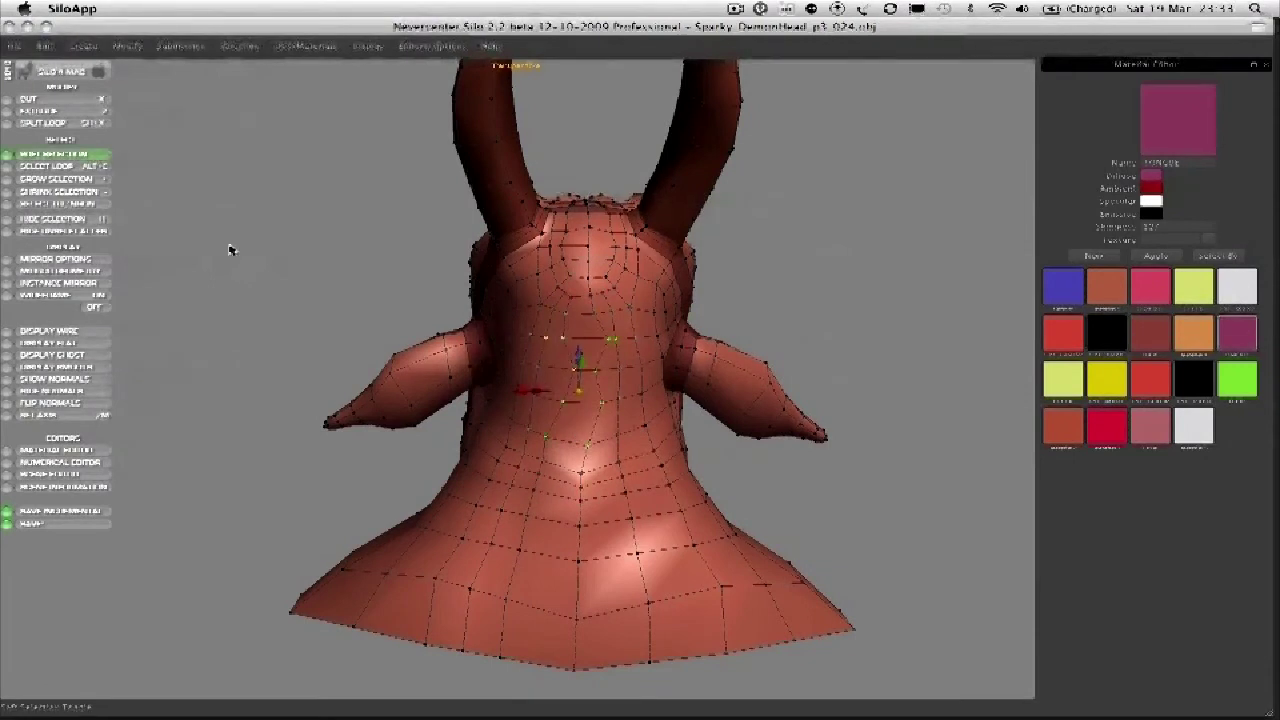
{"action": "left_click", "coordinate": [545, 367]}
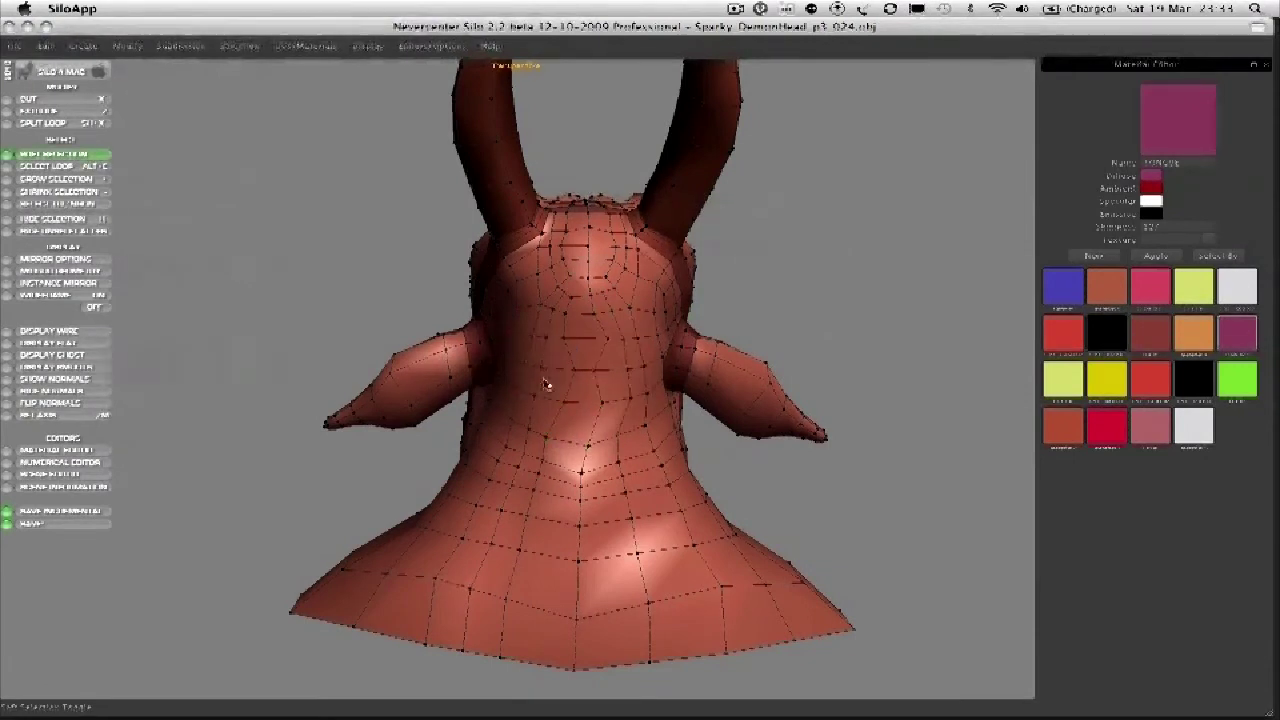
{"action": "left_click", "coordinate": [541, 391]}
{"action": "left_click", "coordinate": [523, 483]}
{"action": "left_click", "coordinate": [522, 534]}
{"action": "left_click", "coordinate": [566, 601]}
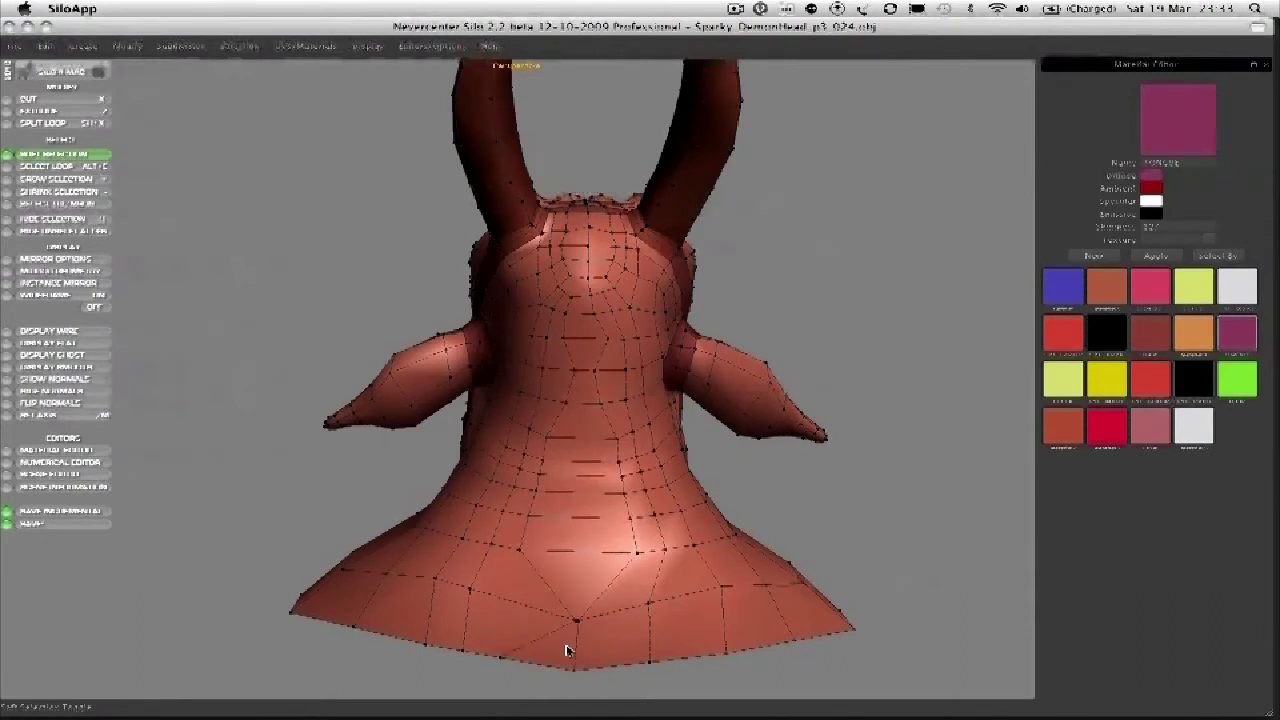
Tweak the vertices on the lower back of the neck to straighten the edge columns, undoing one misplaced move.
{"action": "left_click_drag", "start_coordinate": [533, 613], "coordinate": [535, 405], "text": "alt"}
{"action": "scroll", "coordinate": [540, 410], "scroll_direction": "up", "scroll_amount": 3}
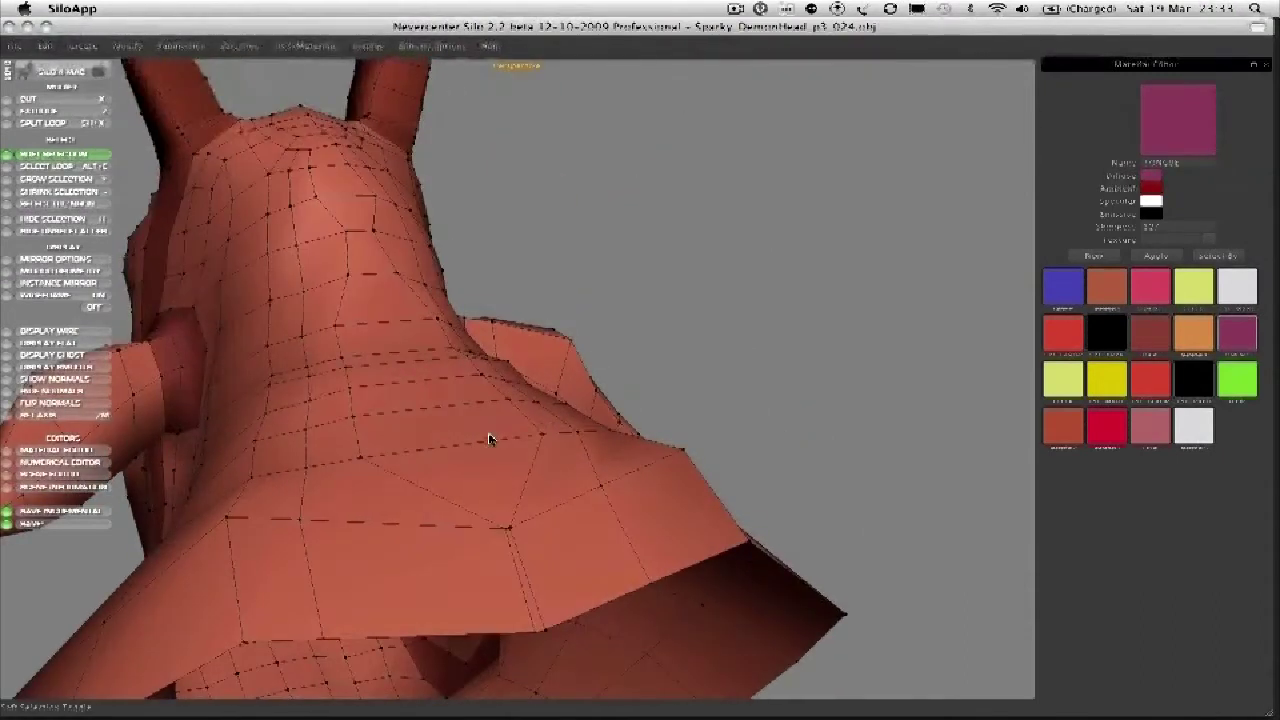
{"action": "left_click_drag", "start_coordinate": [491, 435], "coordinate": [526, 417]}
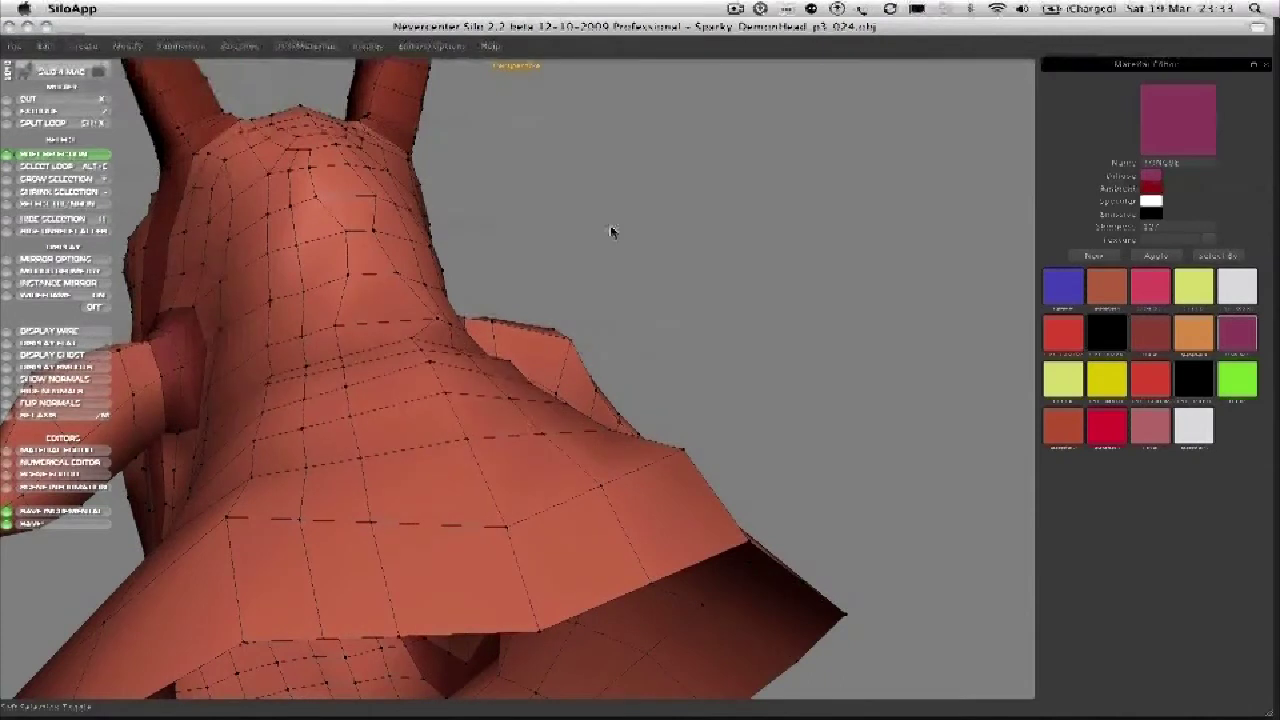
{"action": "middle_click_drag", "start_coordinate": [457, 271], "coordinate": [443, 318]}
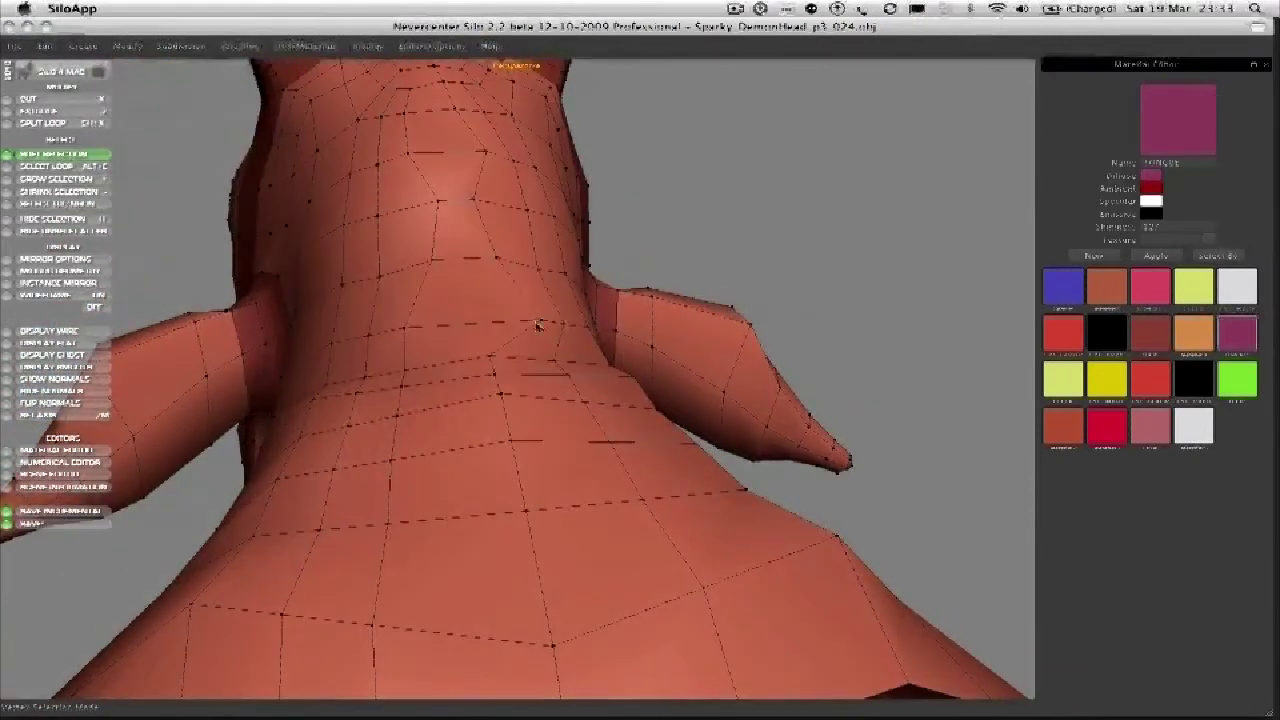
{"action": "left_click_drag", "start_coordinate": [537, 328], "coordinate": [507, 333]}
{"action": "key", "text": "super+z"}
{"action": "left_click_drag", "start_coordinate": [540, 324], "coordinate": [510, 315]}
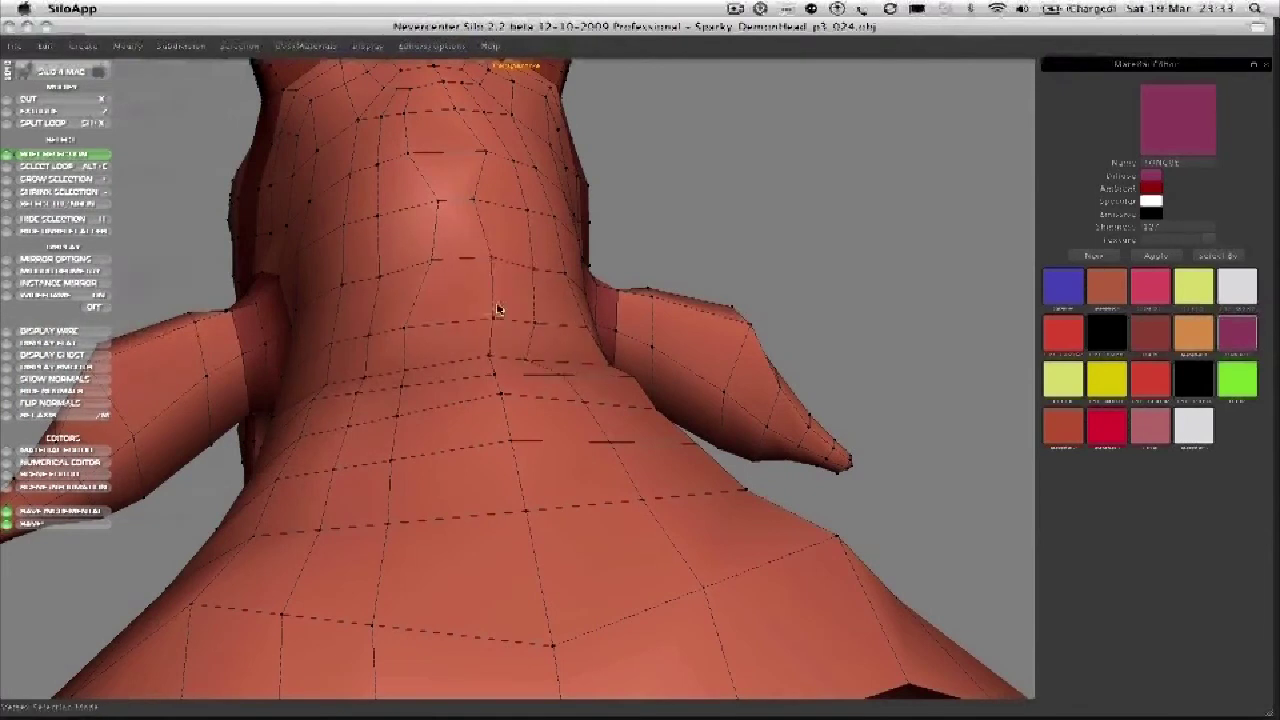
Tweak the central vertices down the back of the head to even out the columns, and switch off soft selection.
{"action": "left_click_drag", "start_coordinate": [640, 243], "coordinate": [514, 351], "text": "alt"}
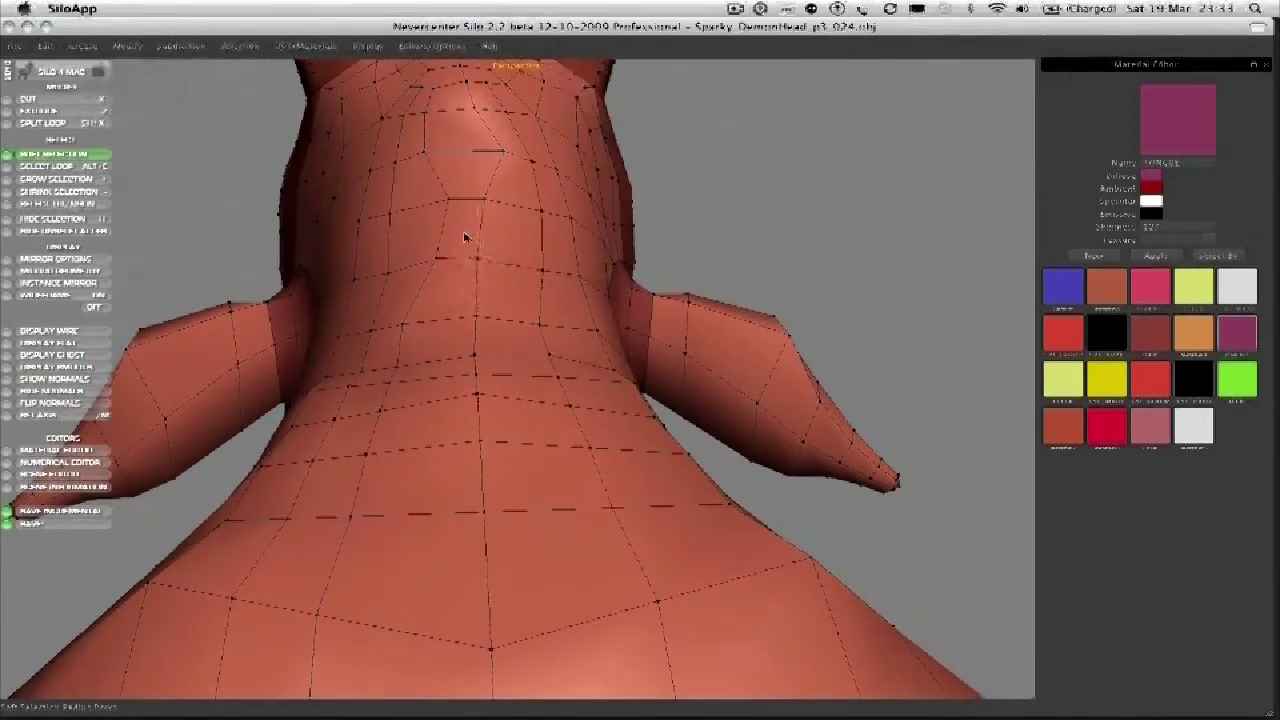
{"action": "middle_click_drag", "start_coordinate": [465, 211], "coordinate": [486, 286]}
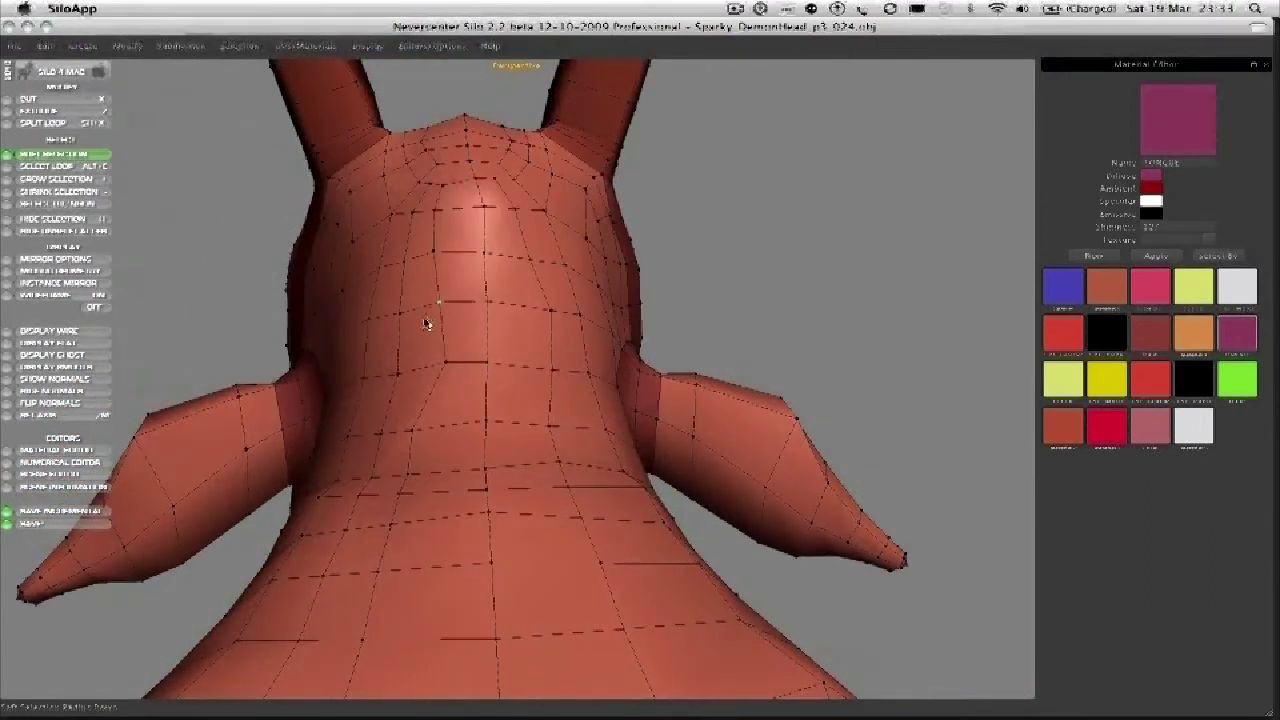
{"action": "middle_click_drag", "start_coordinate": [464, 406], "coordinate": [449, 486]}
{"action": "left_click", "coordinate": [53, 156]}
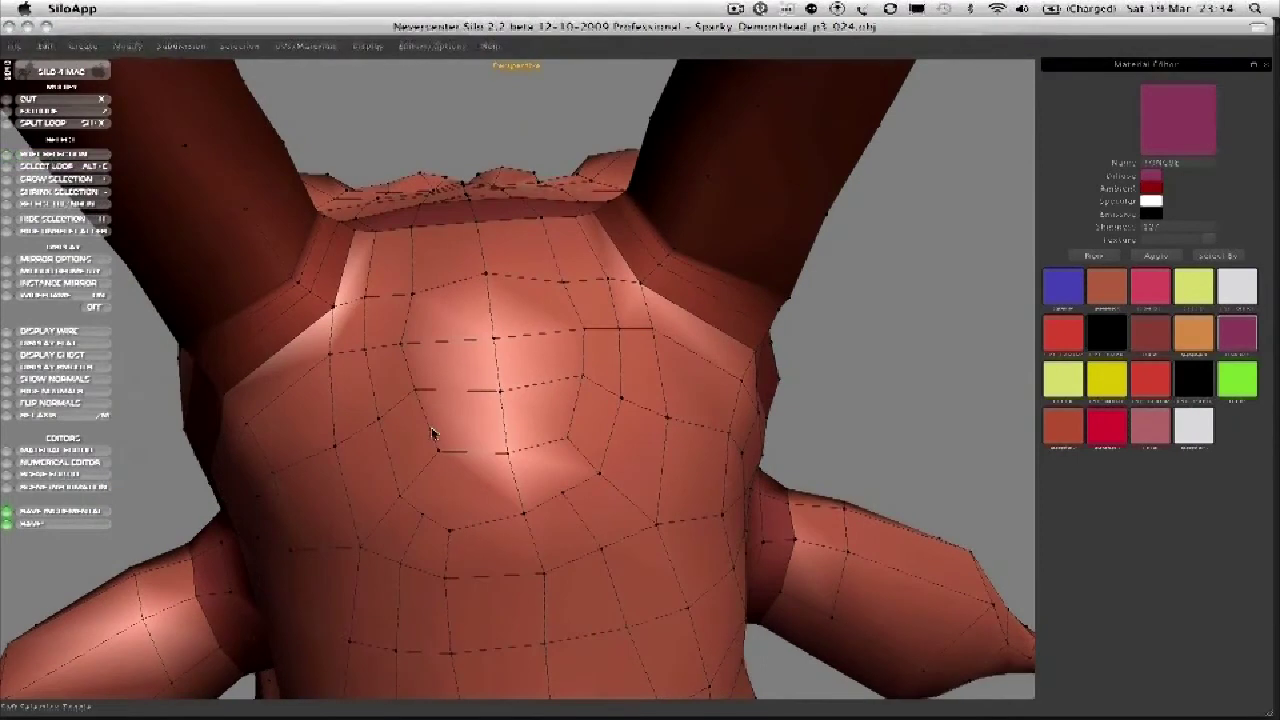
Reposition the vertices on the rear of the crown between the horns to round out the curved loop there.
{"action": "left_click", "coordinate": [504, 453]}
{"action": "left_click", "coordinate": [563, 495]}
{"action": "scroll", "coordinate": [533, 462], "scroll_direction": "up", "scroll_amount": 2}
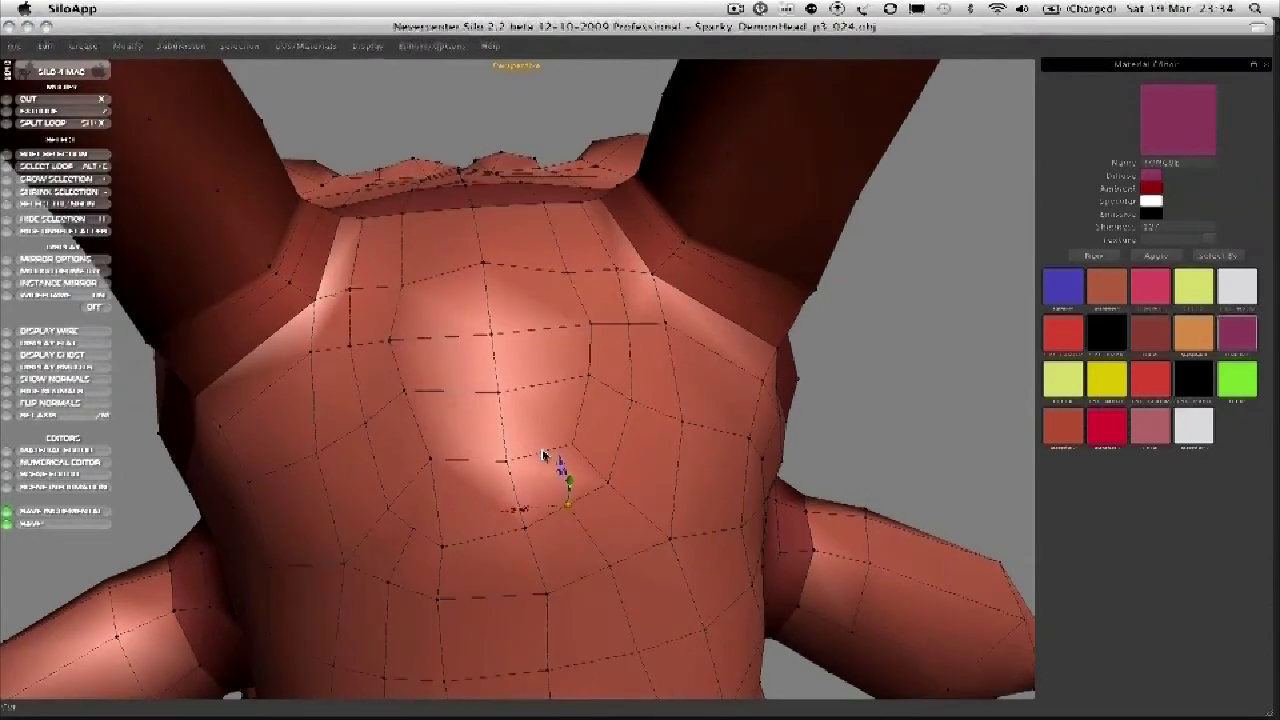
{"action": "middle_click_drag", "start_coordinate": [527, 443], "coordinate": [557, 483]}
{"action": "left_click_drag", "start_coordinate": [594, 487], "coordinate": [609, 494]}
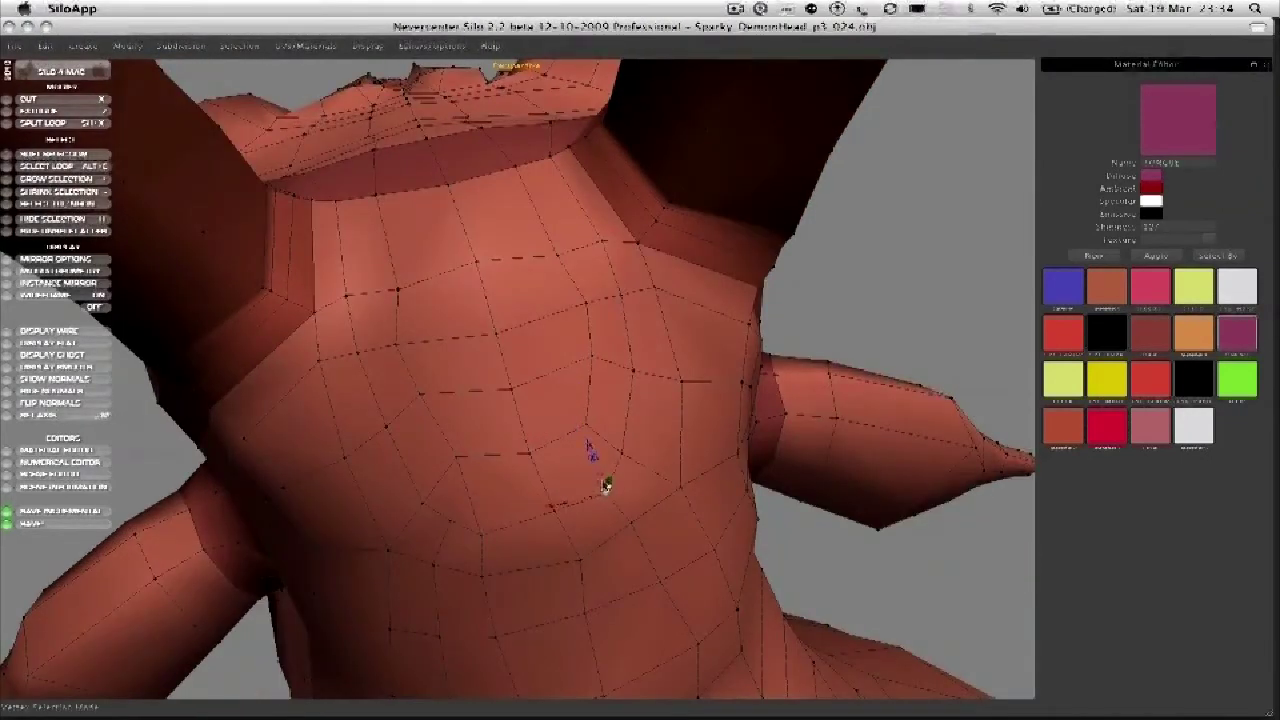
{"action": "middle_click_drag", "start_coordinate": [597, 441], "coordinate": [500, 503]}
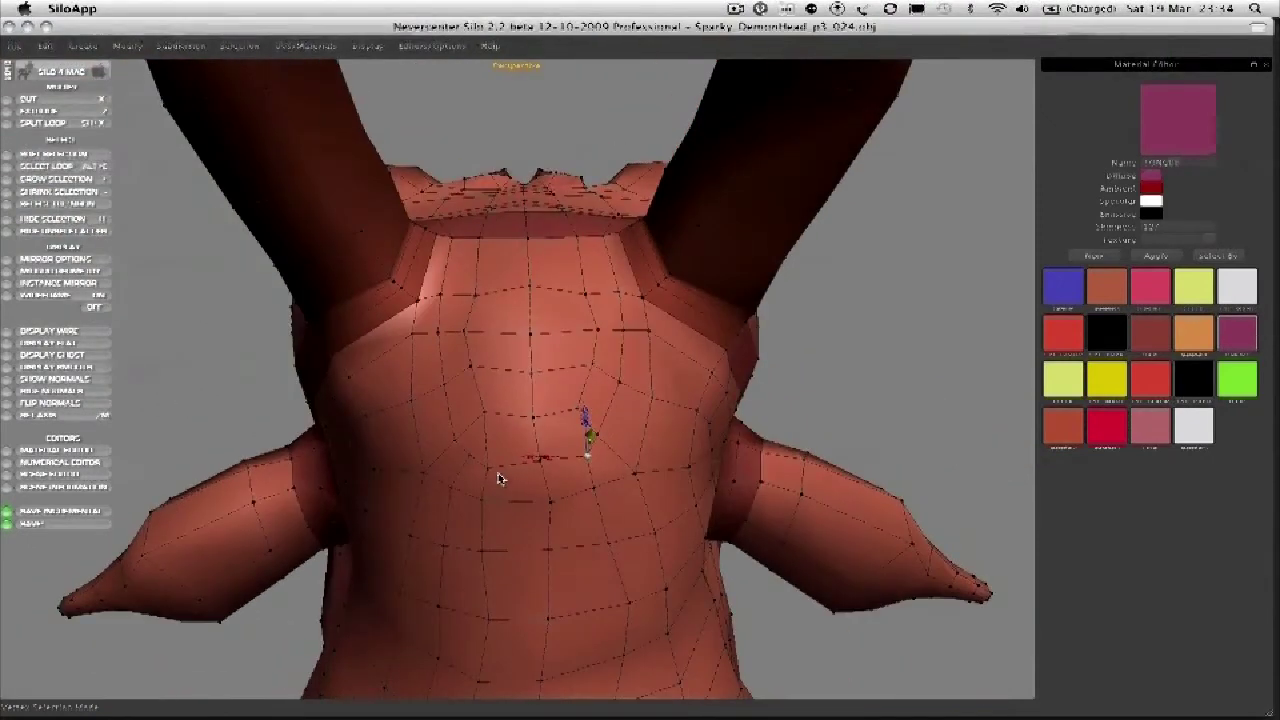
{"action": "middle_click_drag", "start_coordinate": [365, 416], "coordinate": [549, 476]}
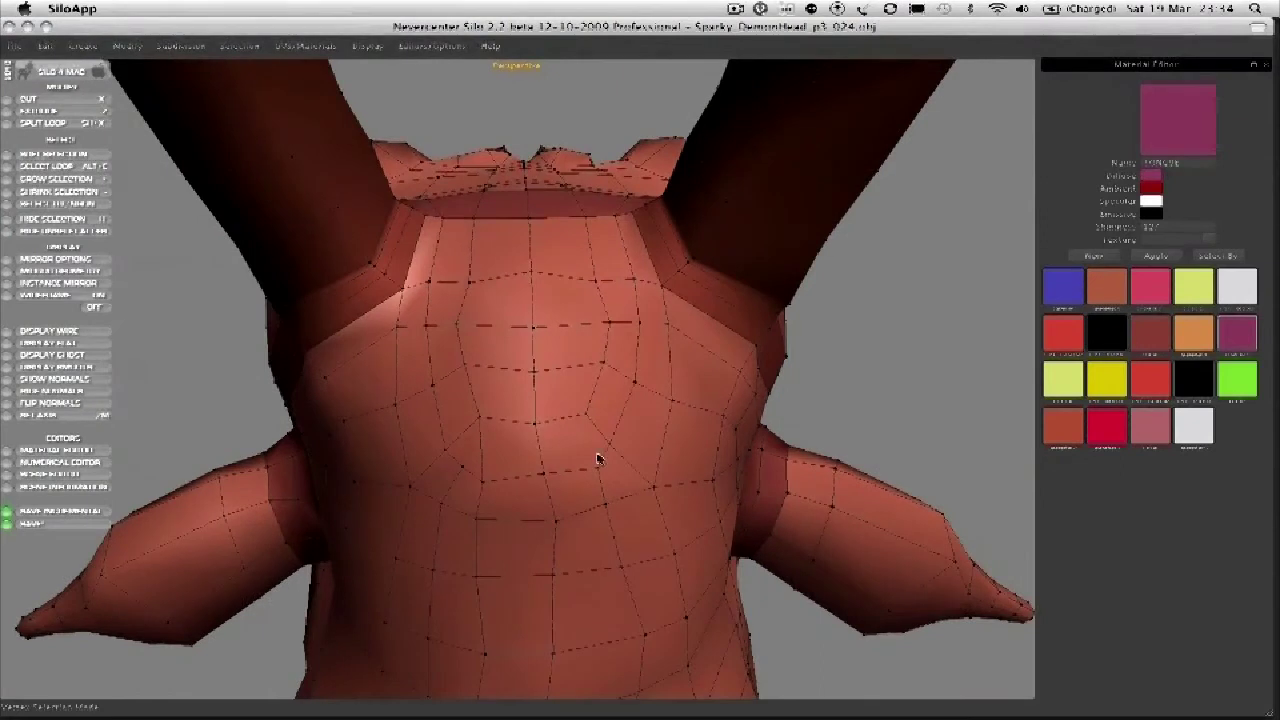
{"action": "middle_click_drag", "start_coordinate": [610, 449], "coordinate": [548, 355]}
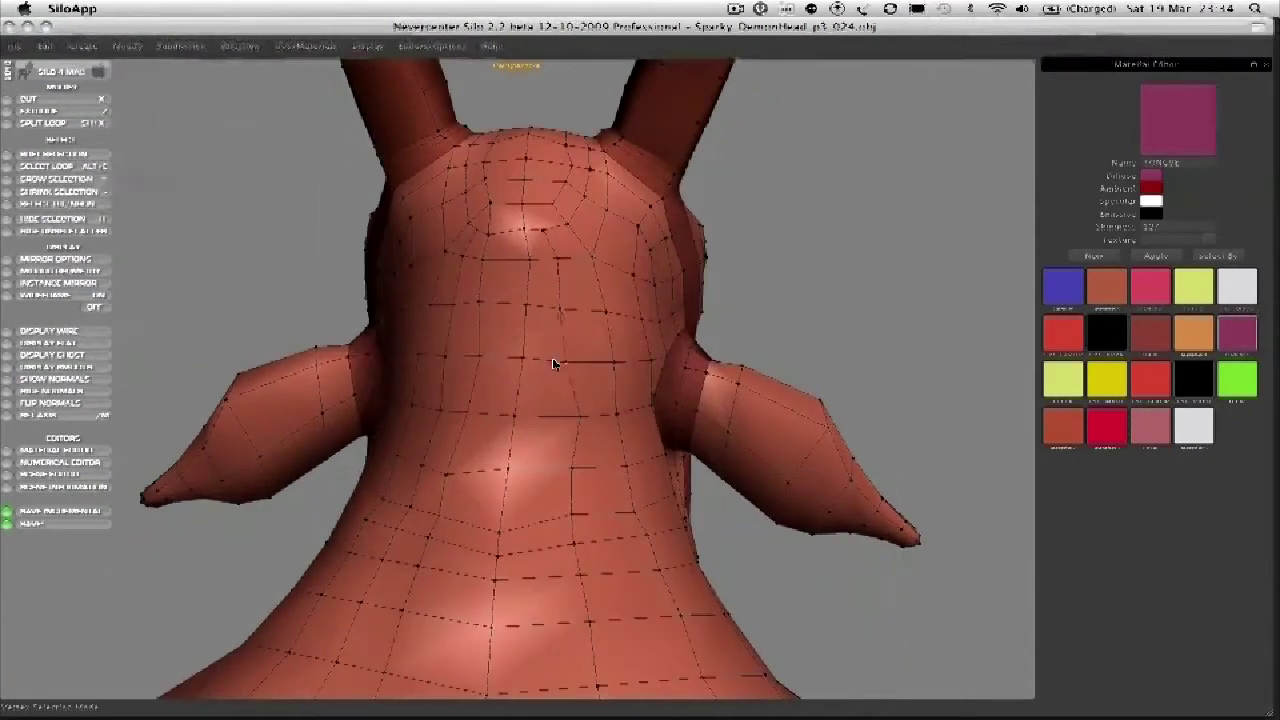
Split an edge loop through the face column beside the centre line down the back of the head and neck.
{"action": "middle_click_drag", "start_coordinate": [546, 460], "coordinate": [552, 270]}
{"action": "left_click", "coordinate": [553, 264]}
{"action": "scroll", "coordinate": [548, 266], "scroll_direction": "down", "scroll_amount": 3}
{"action": "middle_click_drag", "start_coordinate": [569, 476], "coordinate": [571, 414]}
{"action": "left_click", "coordinate": [600, 549], "text": "shift"}
{"action": "key", "text": "alt+e"}
{"action": "key", "text": "shift+x"}
{"action": "left_click", "coordinate": [495, 298]}
{"action": "scroll", "coordinate": [550, 215], "scroll_direction": "up", "scroll_amount": 4}
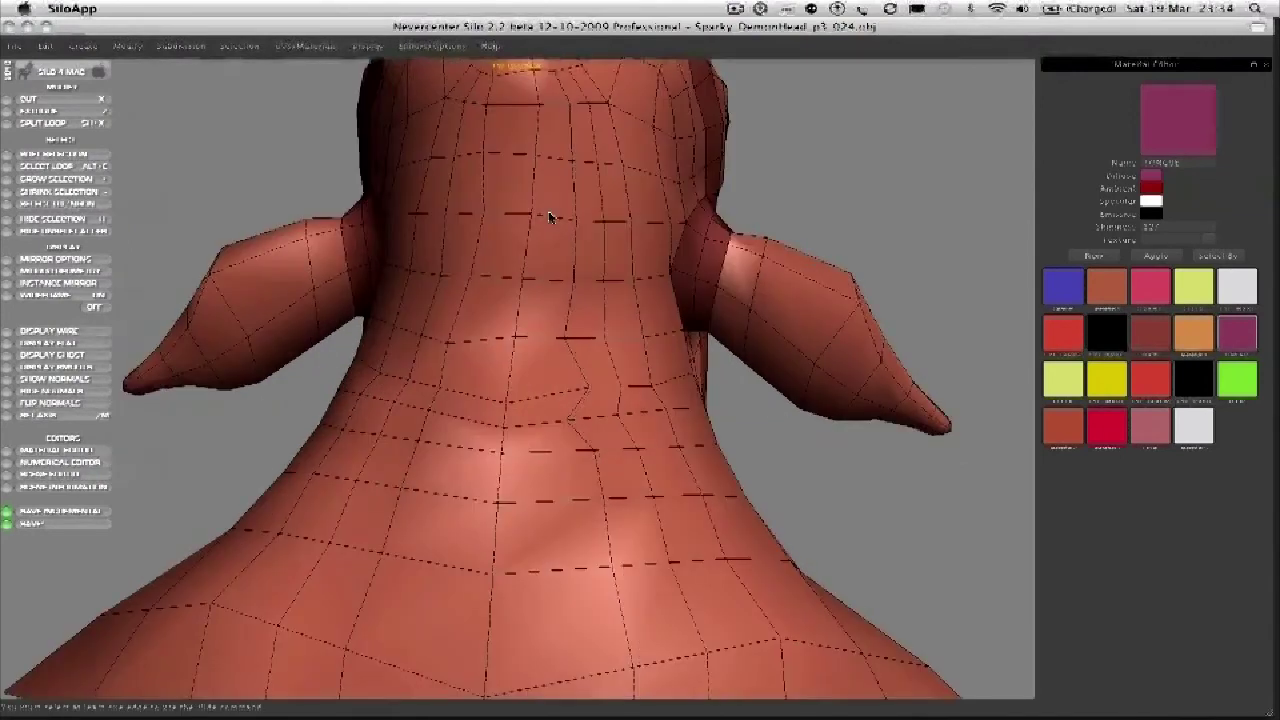
Reposition the vertices beside the centre line at the lower edge of the crown's curved loop.
{"action": "middle_click_drag", "start_coordinate": [548, 217], "coordinate": [537, 447]}
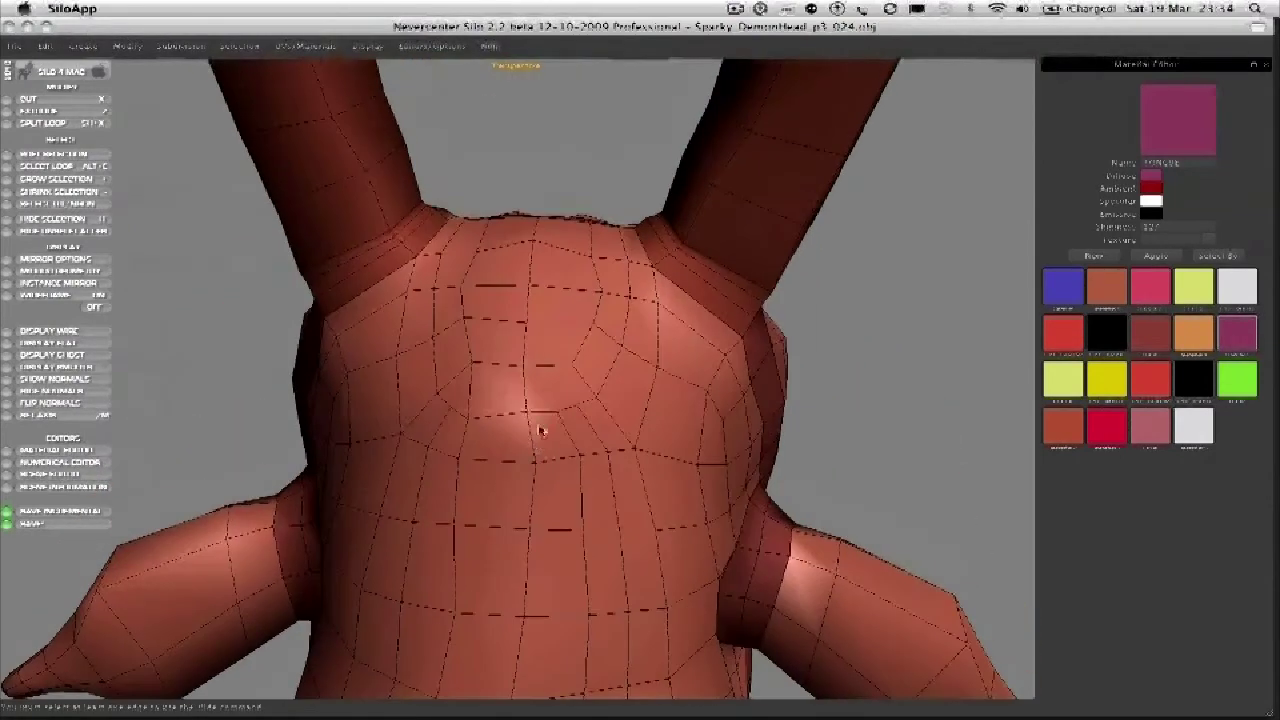
{"action": "left_click", "coordinate": [571, 360]}
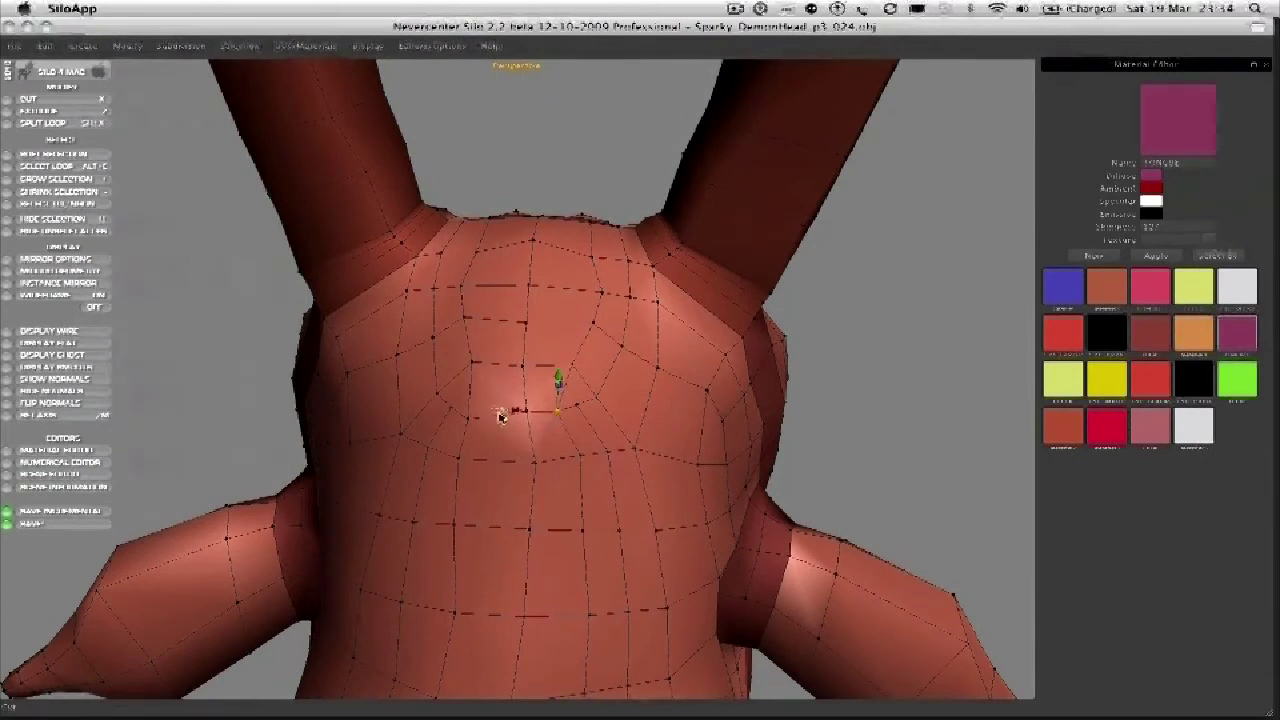
{"action": "key", "text": "a"}
{"action": "left_click_drag", "start_coordinate": [563, 385], "coordinate": [622, 462]}
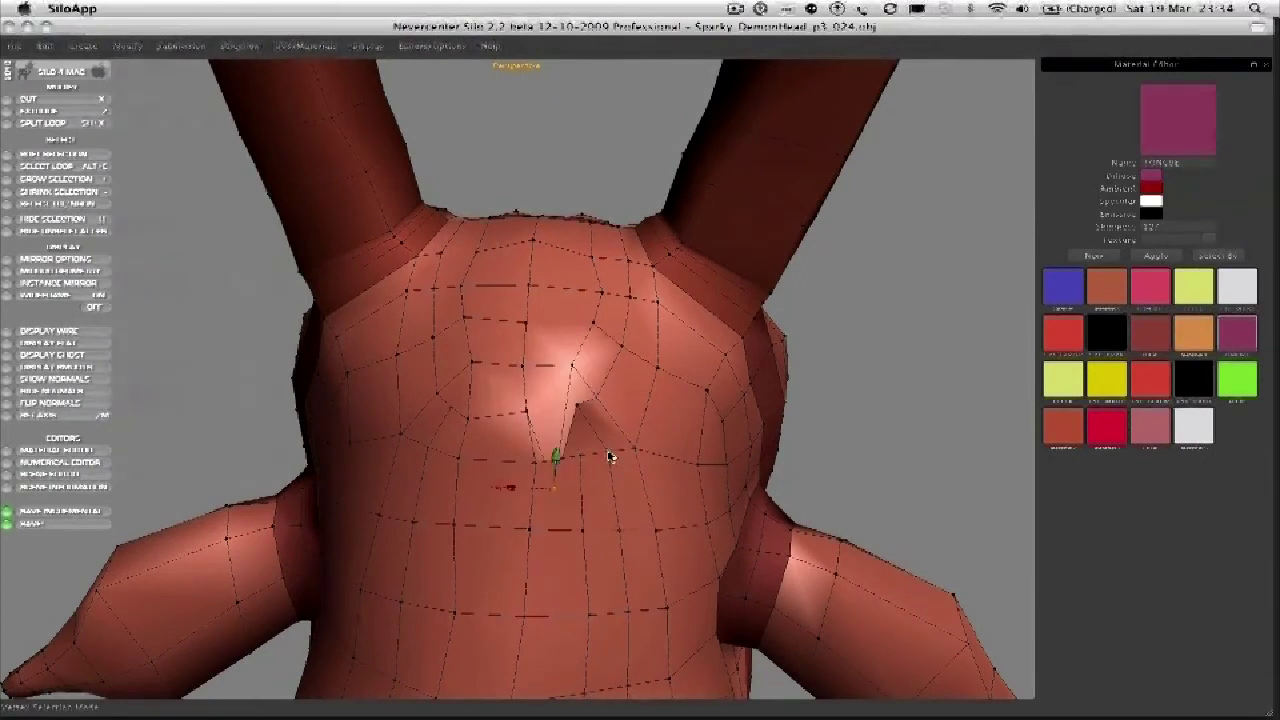
{"action": "scroll", "coordinate": [562, 460], "scroll_direction": "down", "scroll_amount": 3}
{"action": "middle_click_drag", "start_coordinate": [560, 460], "coordinate": [588, 420]}
{"action": "key", "text": "f"}
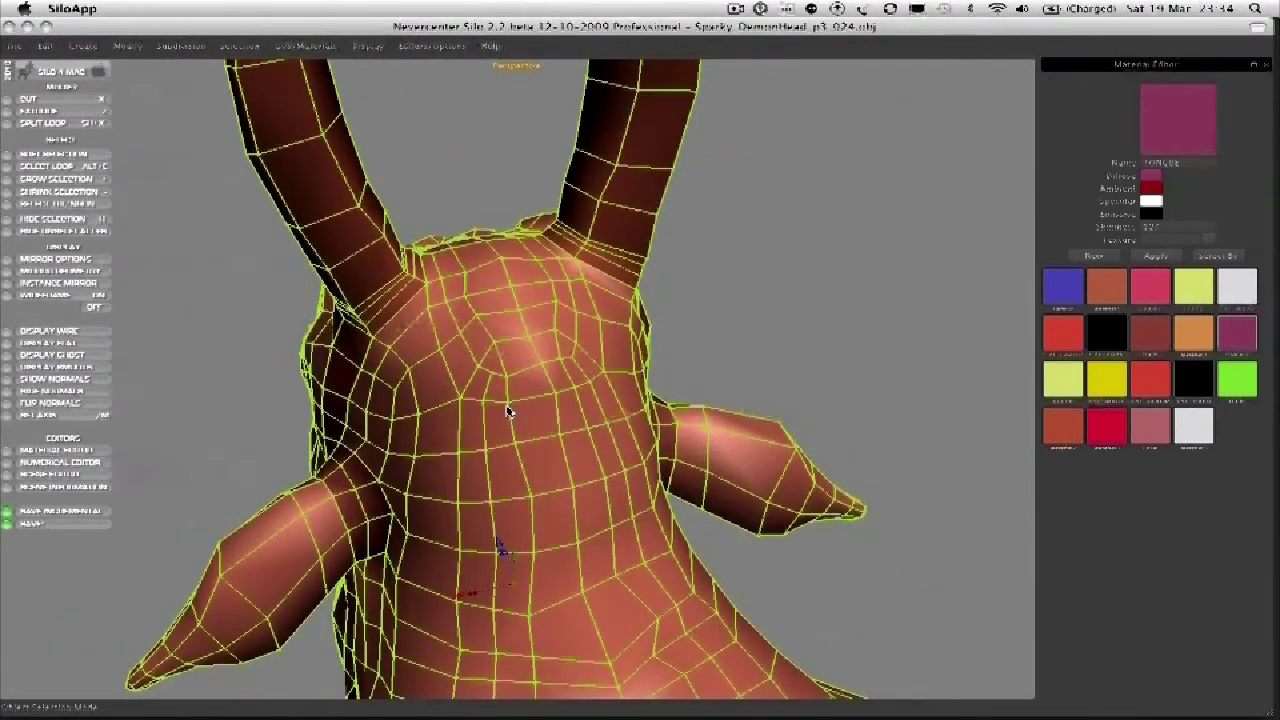
Move groups of vertices along the centre of the back of the head and neck to even out the column spacing.
{"action": "key", "text": "a"}
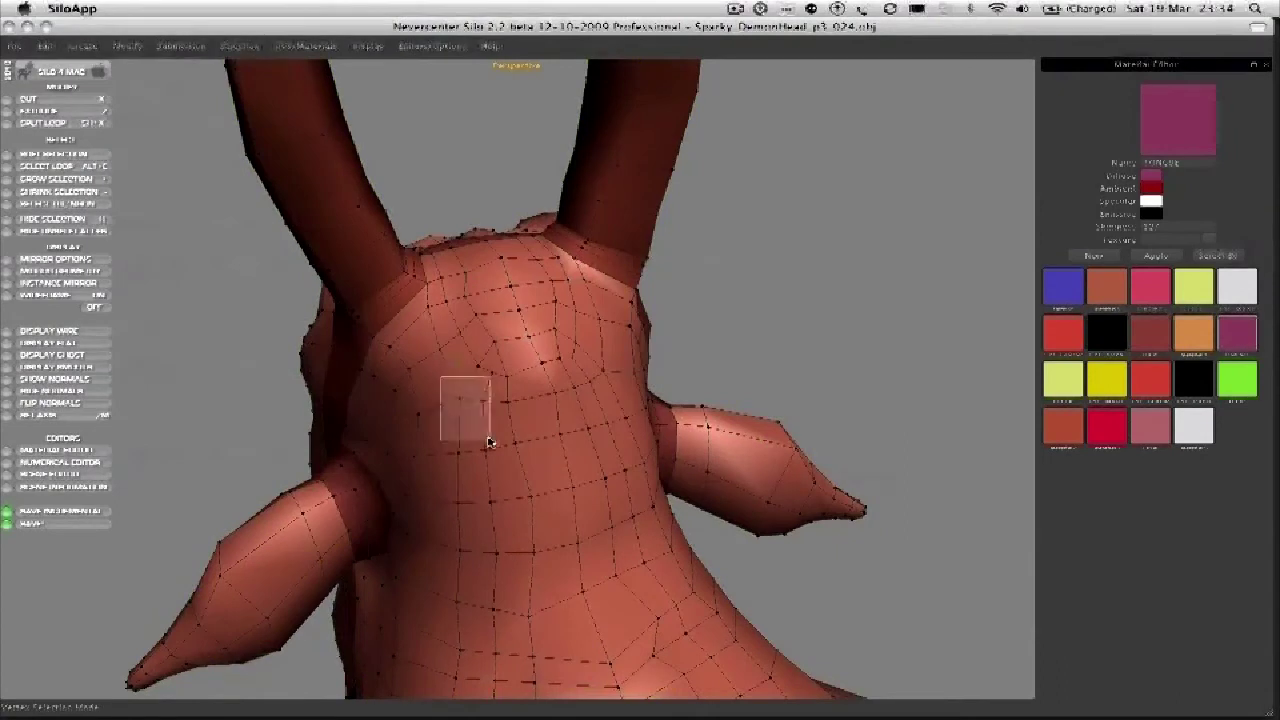
{"action": "middle_click_drag", "start_coordinate": [490, 435], "coordinate": [548, 386]}
{"action": "left_click_drag", "start_coordinate": [546, 386], "coordinate": [636, 463]}
{"action": "middle_click_drag", "start_coordinate": [643, 462], "coordinate": [668, 442]}
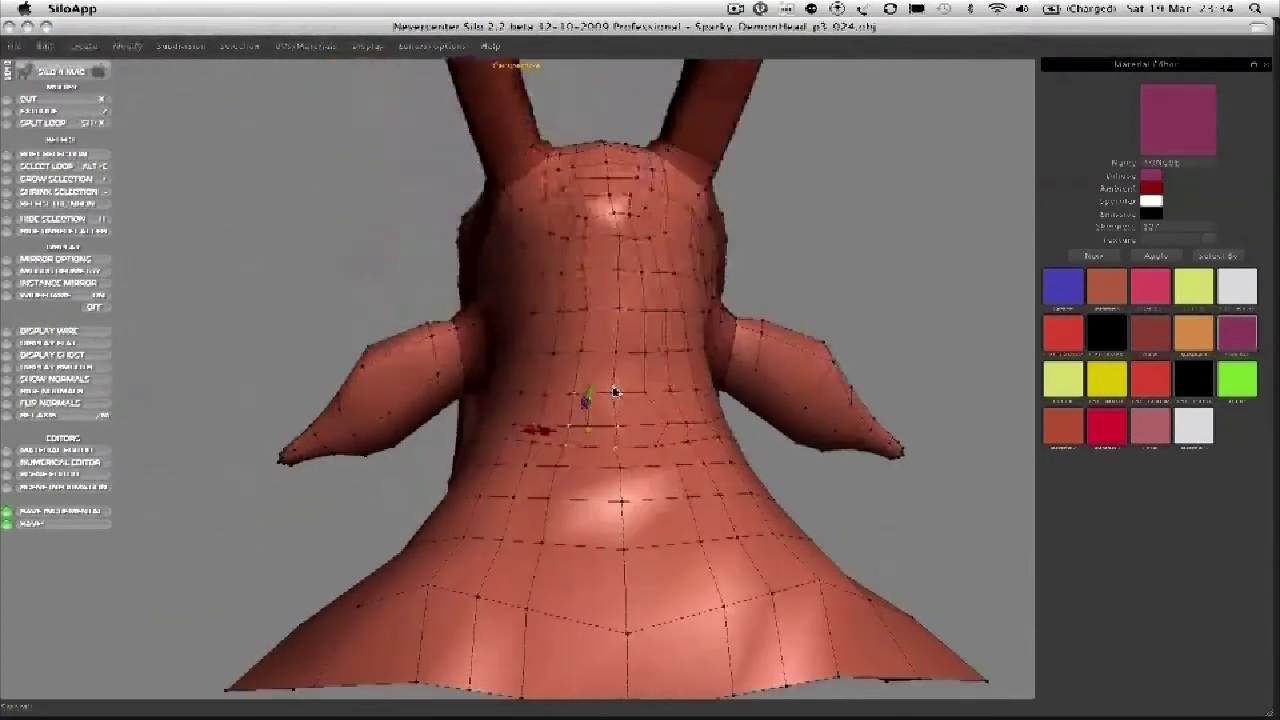
{"action": "left_click_drag", "start_coordinate": [606, 386], "coordinate": [697, 486]}
{"action": "scroll", "coordinate": [577, 498], "scroll_direction": "down", "scroll_amount": 1}
{"action": "middle_click_drag", "start_coordinate": [577, 498], "coordinate": [662, 414]}
{"action": "left_click_drag", "start_coordinate": [572, 416], "coordinate": [657, 485]}
{"action": "middle_click_drag", "start_coordinate": [648, 482], "coordinate": [646, 464]}
Split an edge loop through the lowest row of faces around the neck's open rim.
{"action": "key", "text": "d"}
{"action": "left_click", "coordinate": [573, 540]}
{"action": "left_click", "coordinate": [604, 544], "text": "shift"}
{"action": "key", "text": "alt+e"}
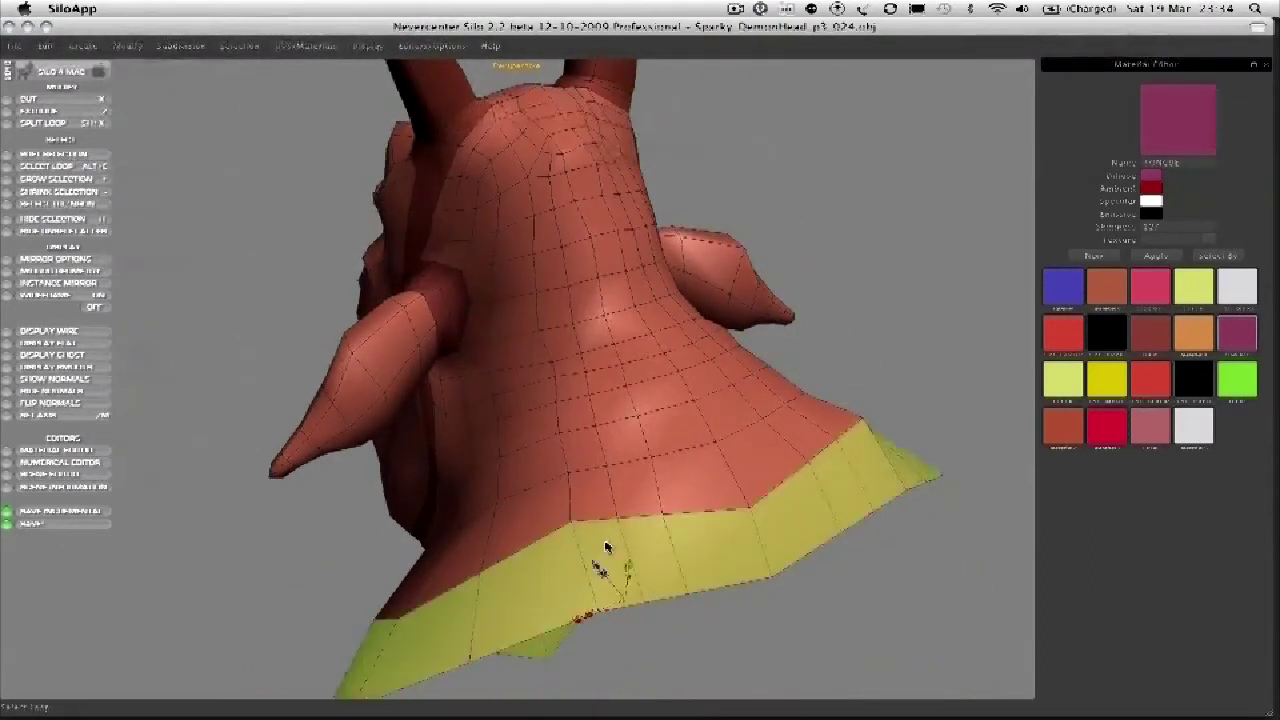
{"action": "key", "text": "Delete"}
{"action": "middle_click_drag", "start_coordinate": [600, 543], "coordinate": [653, 437]}
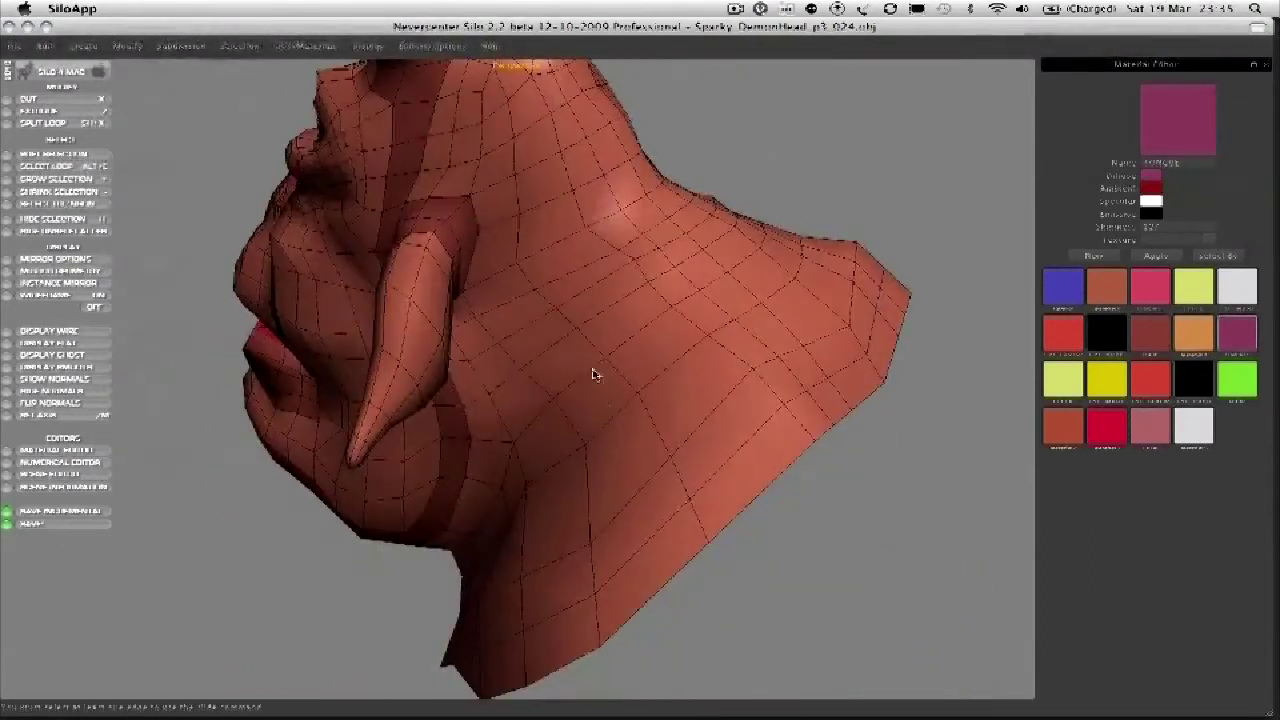
Split another edge loop through the wide face row just above the neck's rim rows.
{"action": "left_click", "coordinate": [611, 467]}
{"action": "left_click", "coordinate": [667, 405], "text": "shift"}
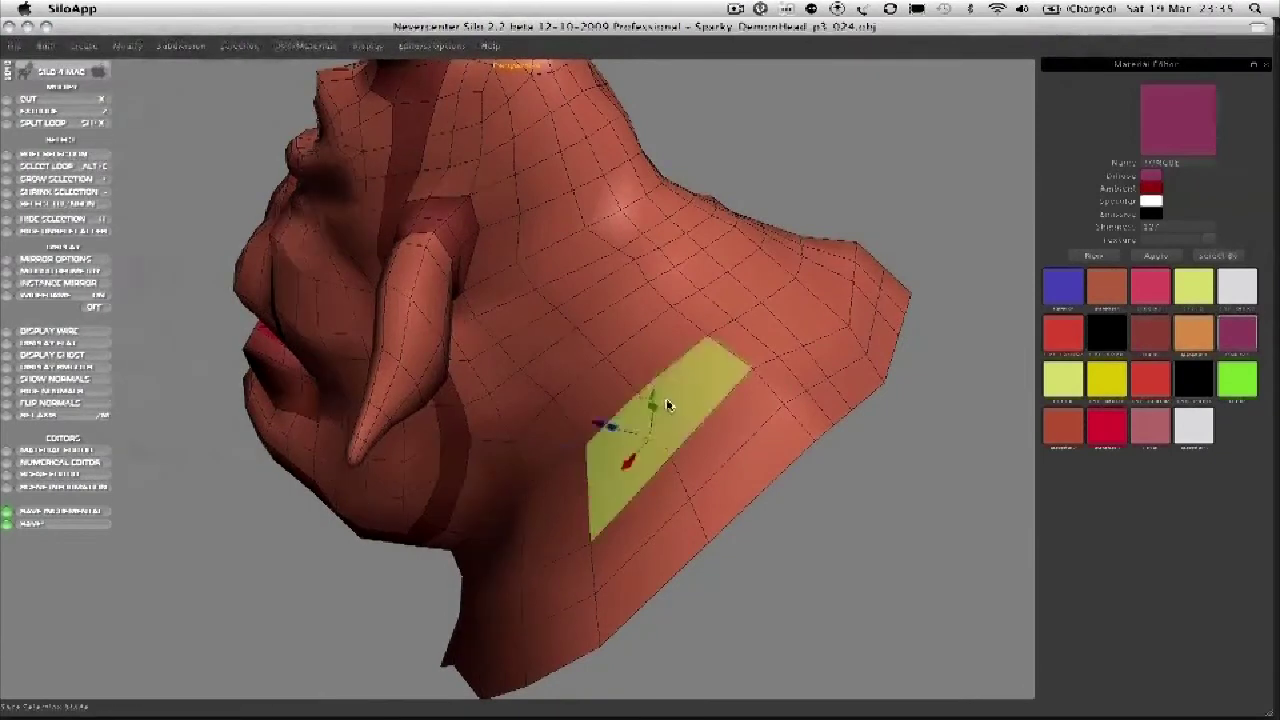
{"action": "key", "text": "alt+e"}
{"action": "middle_click_drag", "start_coordinate": [576, 436], "coordinate": [623, 381]}
{"action": "key", "text": "Delete"}
Adjust the vertices on the lower neck and shoulder area to even out the spacing of the rows.
{"action": "key", "text": "a"}
{"action": "left_click_drag", "start_coordinate": [630, 355], "coordinate": [721, 443]}
{"action": "middle_click_drag", "start_coordinate": [721, 443], "coordinate": [722, 423]}
{"action": "left_click_drag", "start_coordinate": [742, 268], "coordinate": [873, 434]}
{"action": "middle_click_drag", "start_coordinate": [873, 434], "coordinate": [676, 245]}
{"action": "middle_click_drag", "start_coordinate": [733, 302], "coordinate": [716, 308]}
{"action": "left_click_drag", "start_coordinate": [765, 274], "coordinate": [873, 374]}
{"action": "middle_click_drag", "start_coordinate": [845, 379], "coordinate": [718, 463]}
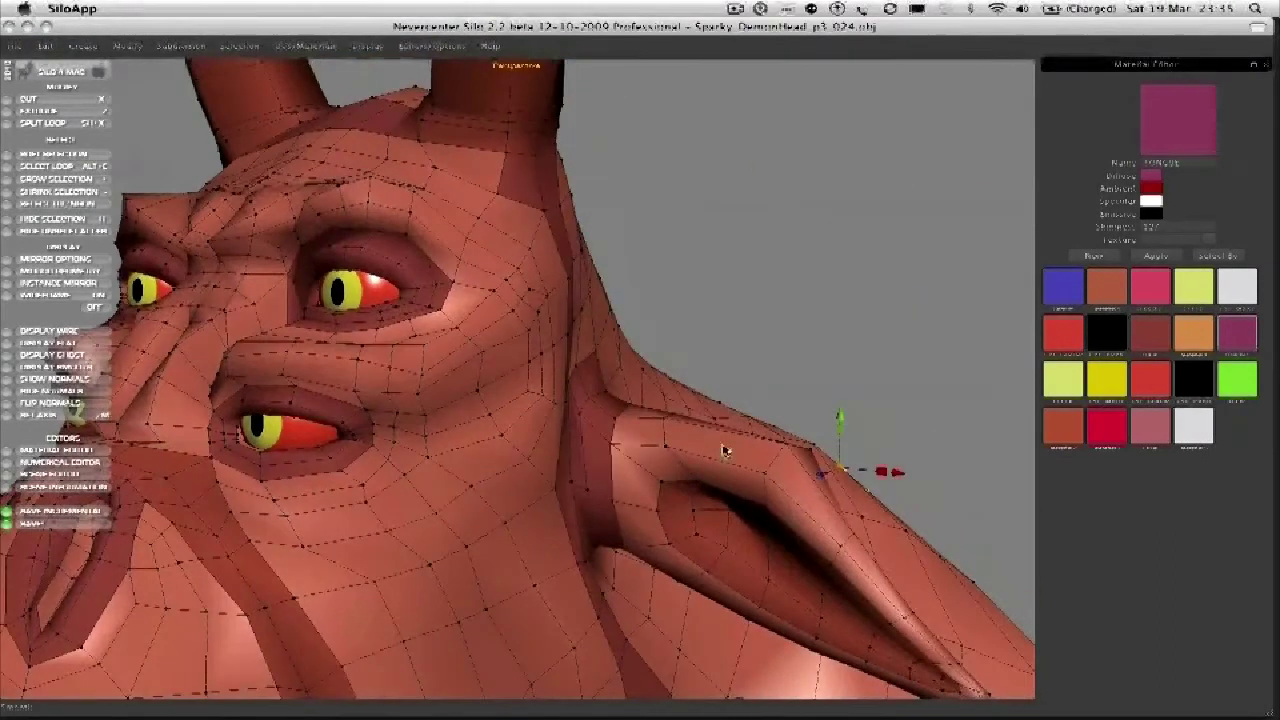
Split an edge loop through the band of faces around the middle of the ear.
{"action": "key", "text": "d"}
{"action": "left_click", "coordinate": [724, 448]}
{"action": "left_click", "coordinate": [729, 474], "text": "shift"}
{"action": "key", "text": "alt+c"}
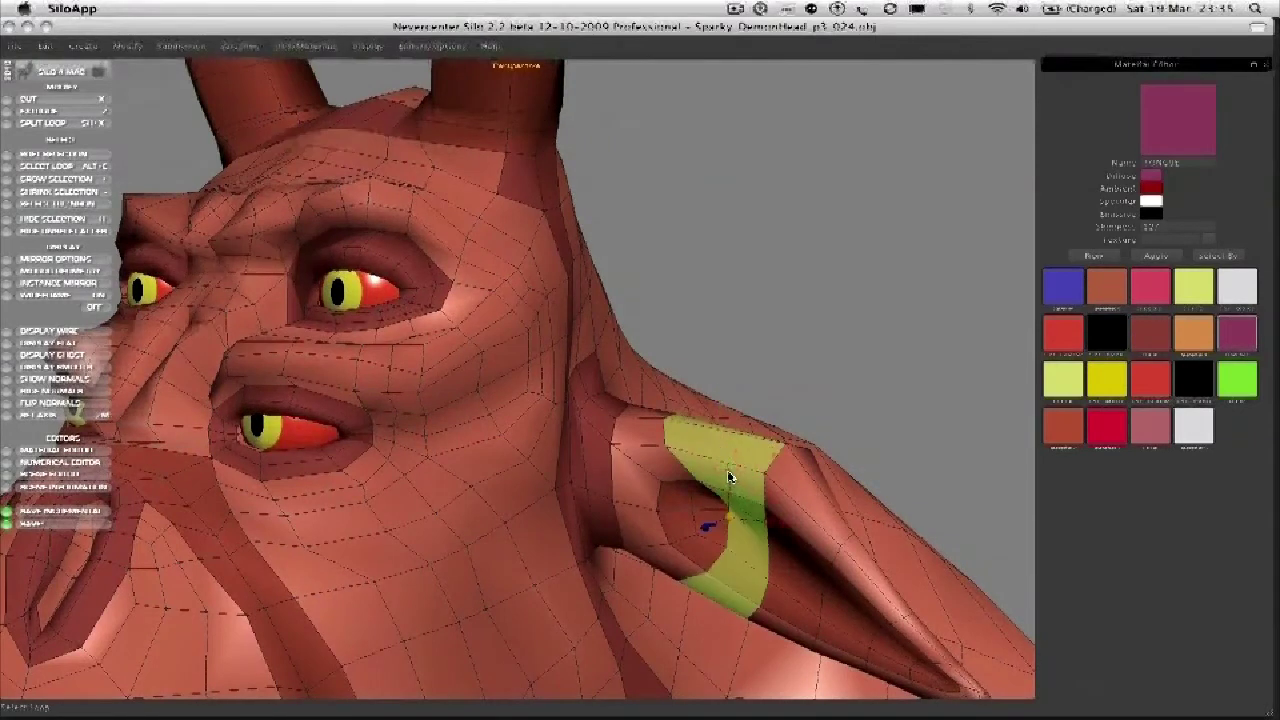
{"action": "key", "text": "s"}
Switch on soft selection and pull the vertices at the rear of the crown outward to fill out the skull's profile.
{"action": "middle_click_drag", "start_coordinate": [731, 477], "coordinate": [608, 477]}
{"action": "scroll", "coordinate": [645, 482], "scroll_direction": "down", "scroll_amount": 3}
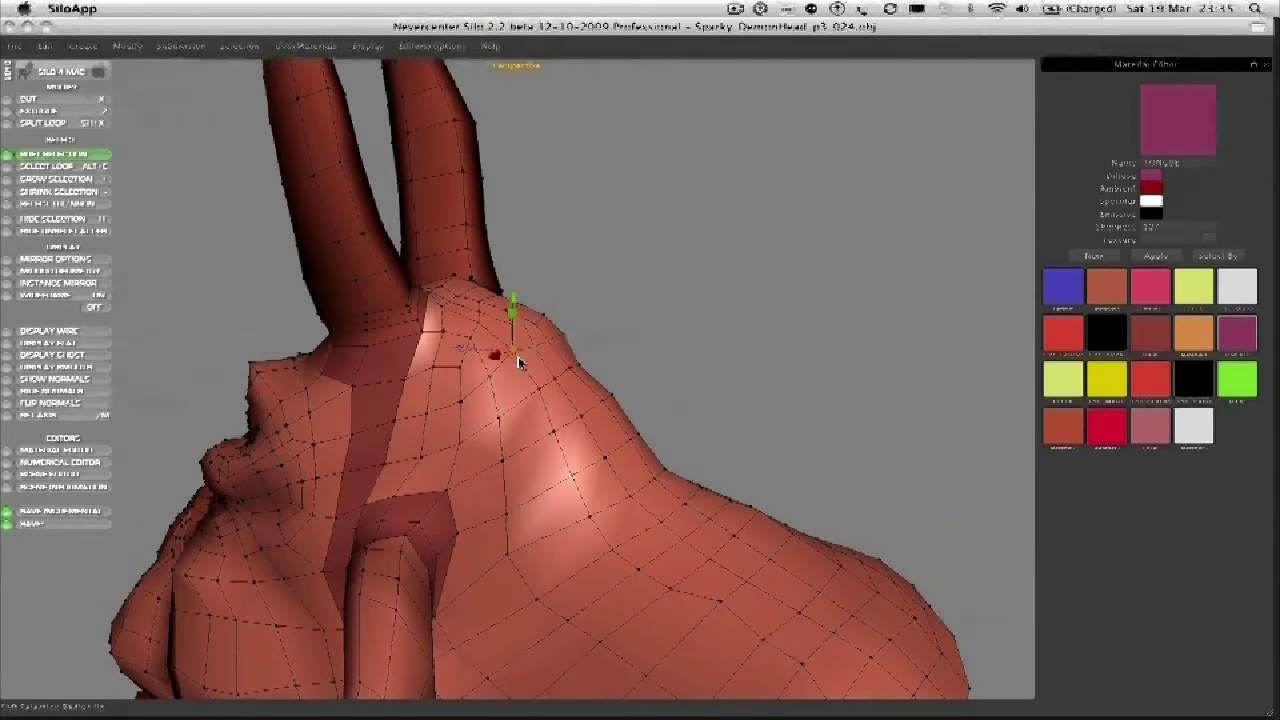
{"action": "left_click", "coordinate": [603, 329]}
{"action": "middle_click_drag", "start_coordinate": [603, 329], "coordinate": [618, 330]}
{"action": "left_click_drag", "start_coordinate": [566, 360], "coordinate": [580, 352]}
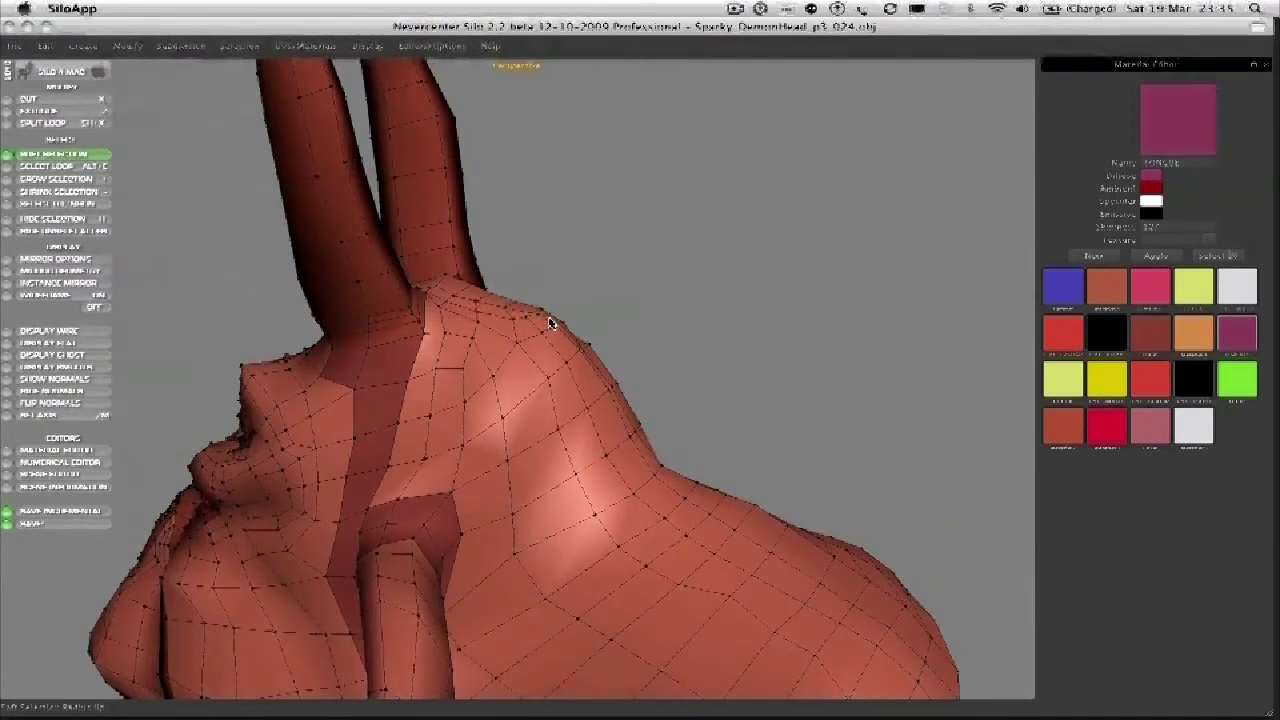
{"action": "left_click_drag", "start_coordinate": [505, 300], "coordinate": [688, 432]}
{"action": "left_click_drag", "start_coordinate": [491, 322], "coordinate": [653, 481]}
{"action": "middle_click_drag", "start_coordinate": [641, 477], "coordinate": [598, 495]}
Switch off soft selection and split an edge loop through the face band across the back of the head between the ears.
{"action": "key", "text": "d"}
{"action": "left_click", "coordinate": [572, 470]}
{"action": "left_click", "coordinate": [598, 474], "text": "shift"}
{"action": "key", "text": "alt+e"}
{"action": "left_click", "coordinate": [527, 526], "text": "shift"}
{"action": "key", "text": "alt+e"}
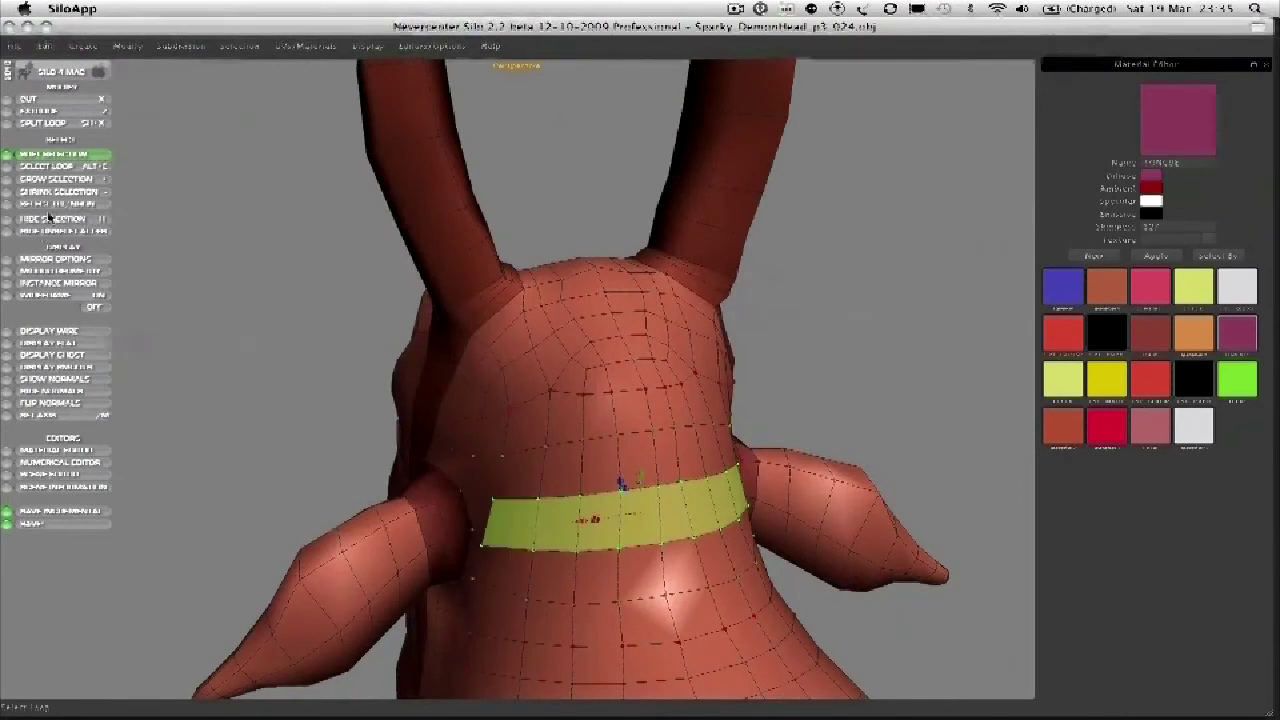
{"action": "middle_click_drag", "start_coordinate": [296, 293], "coordinate": [356, 319]}
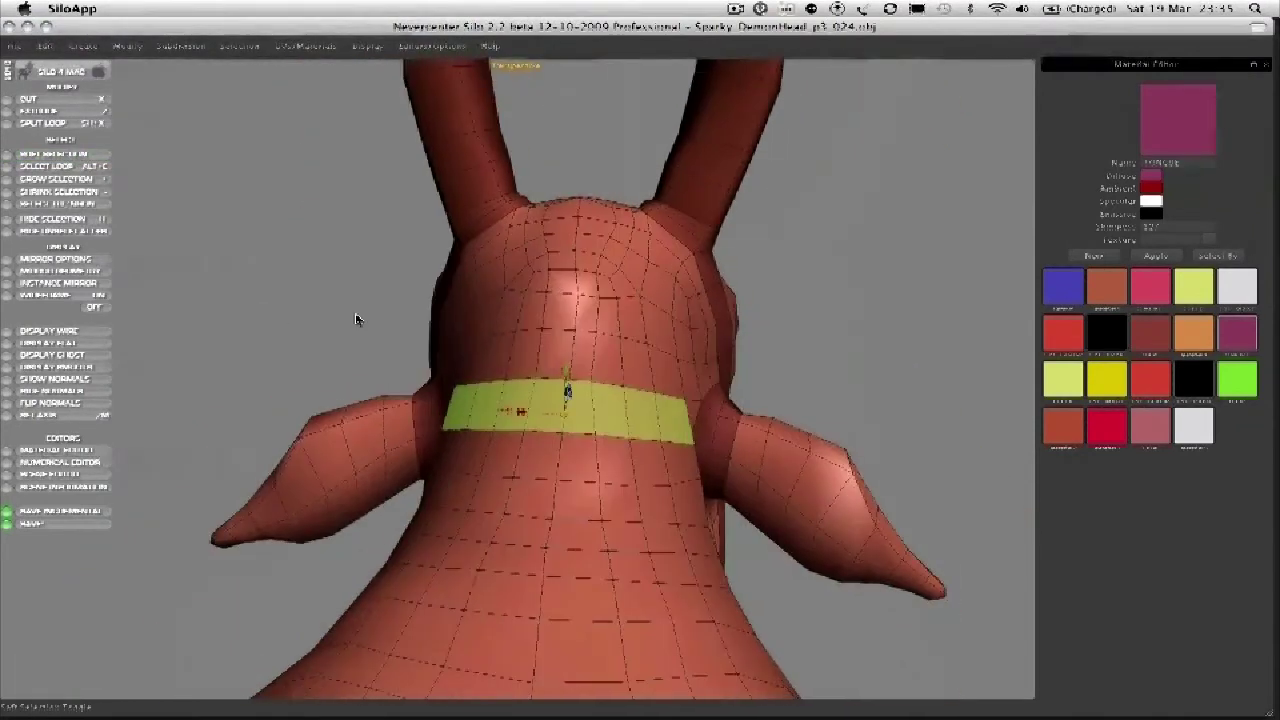
{"action": "key", "text": "shift+x"}
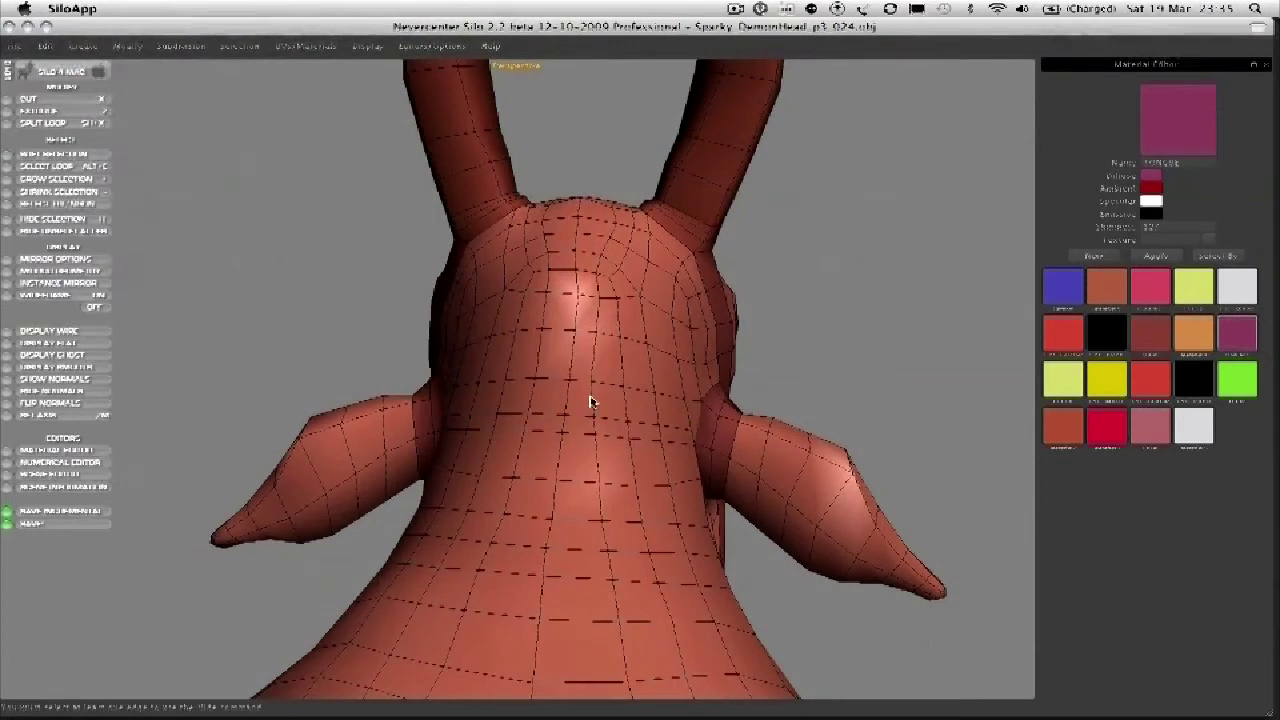
{"action": "double_click", "coordinate": [566, 400]}
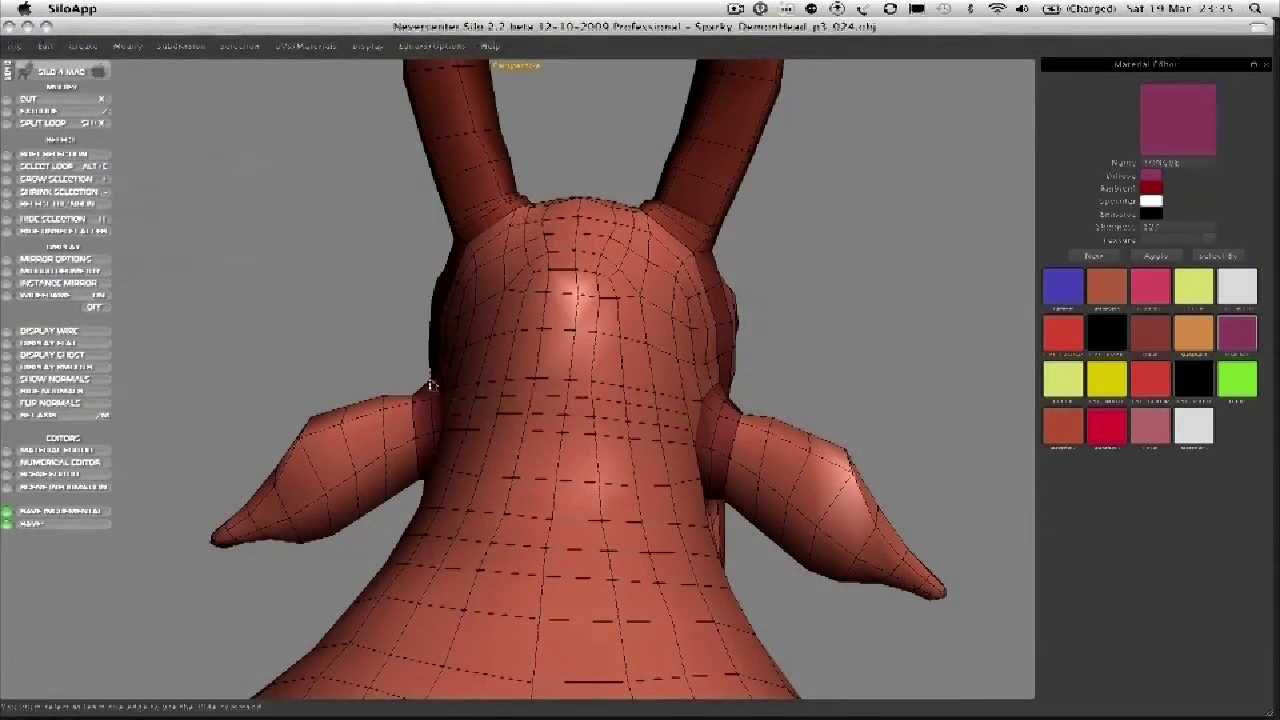
{"action": "middle_click_drag", "start_coordinate": [461, 383], "coordinate": [471, 358]}
Shift the vertices of the band behind the ear to form a crease between the skull and the neck.
{"action": "key", "text": "a"}
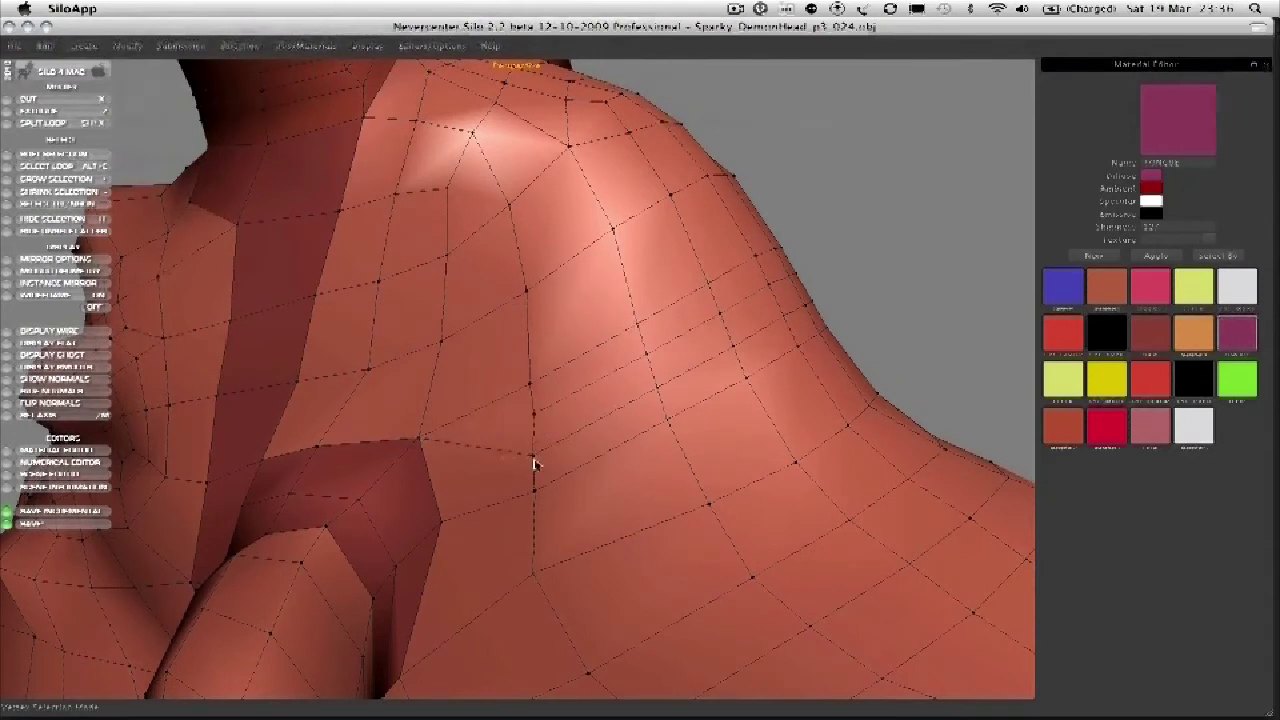
{"action": "middle_click_drag", "start_coordinate": [543, 343], "coordinate": [506, 448]}
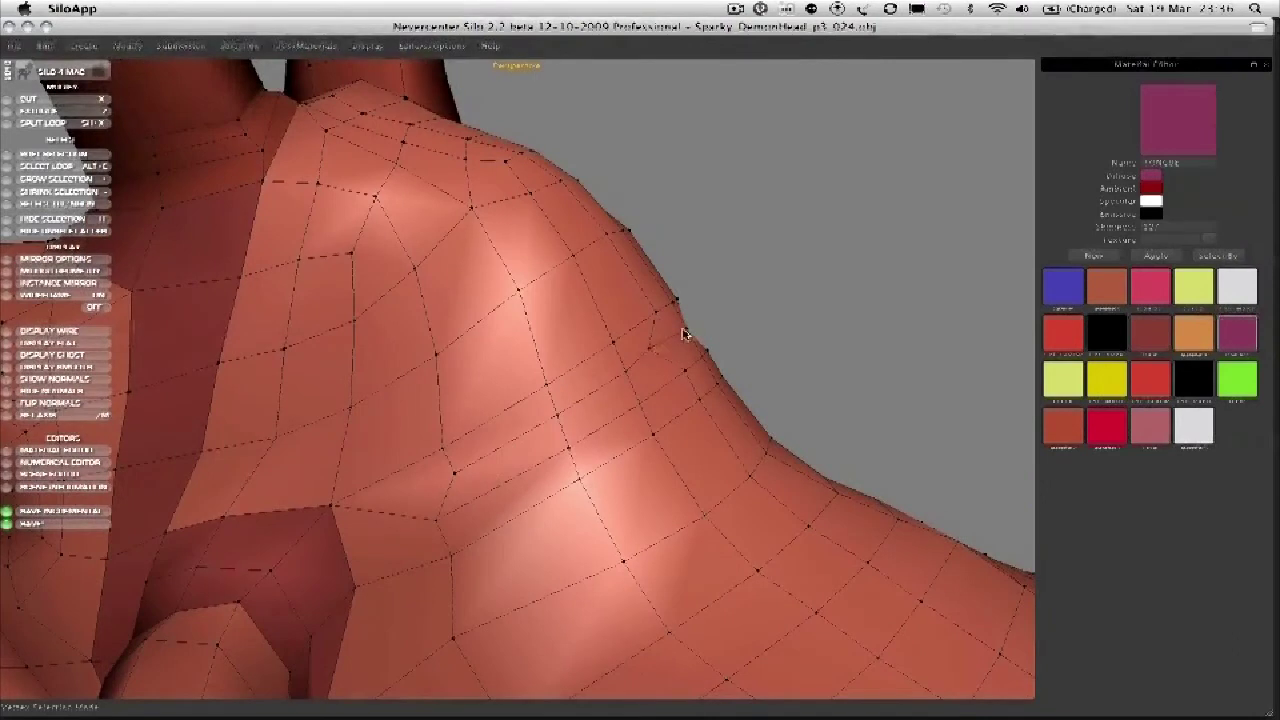
{"action": "left_click_drag", "start_coordinate": [676, 333], "coordinate": [667, 337]}
{"action": "middle_click_drag", "start_coordinate": [613, 378], "coordinate": [587, 404]}
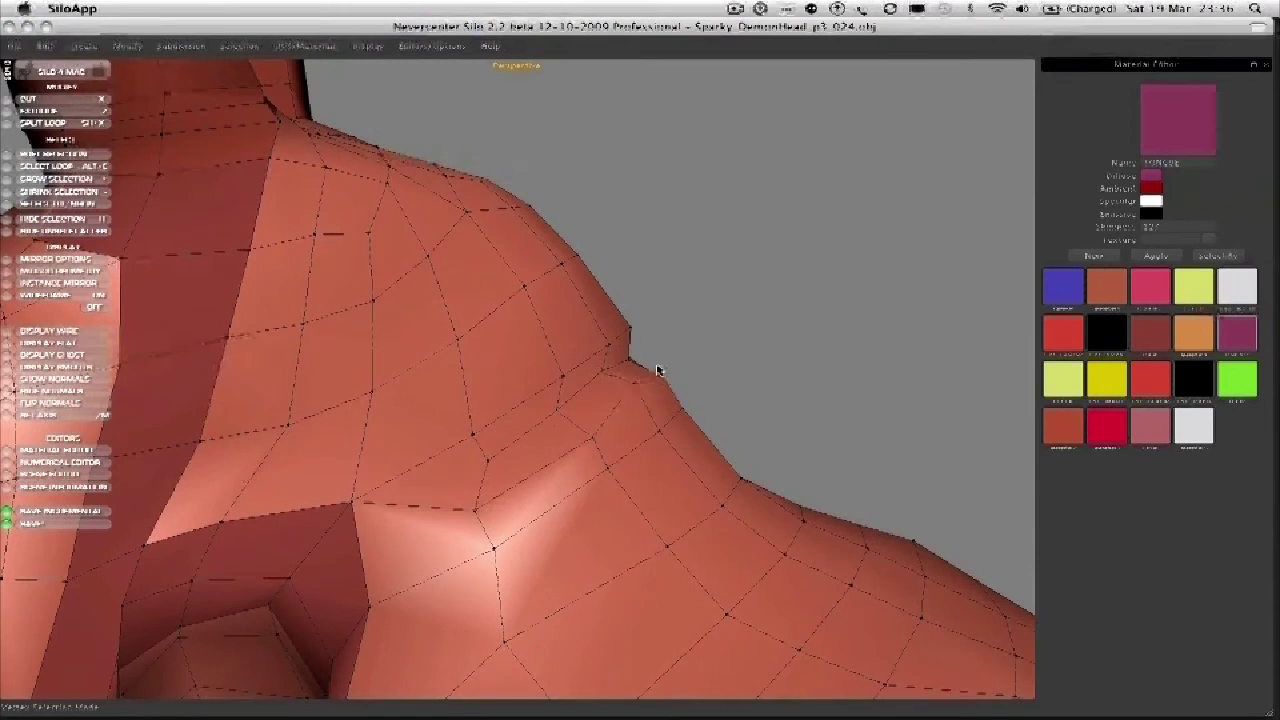
{"action": "left_click_drag", "start_coordinate": [658, 367], "coordinate": [554, 478]}
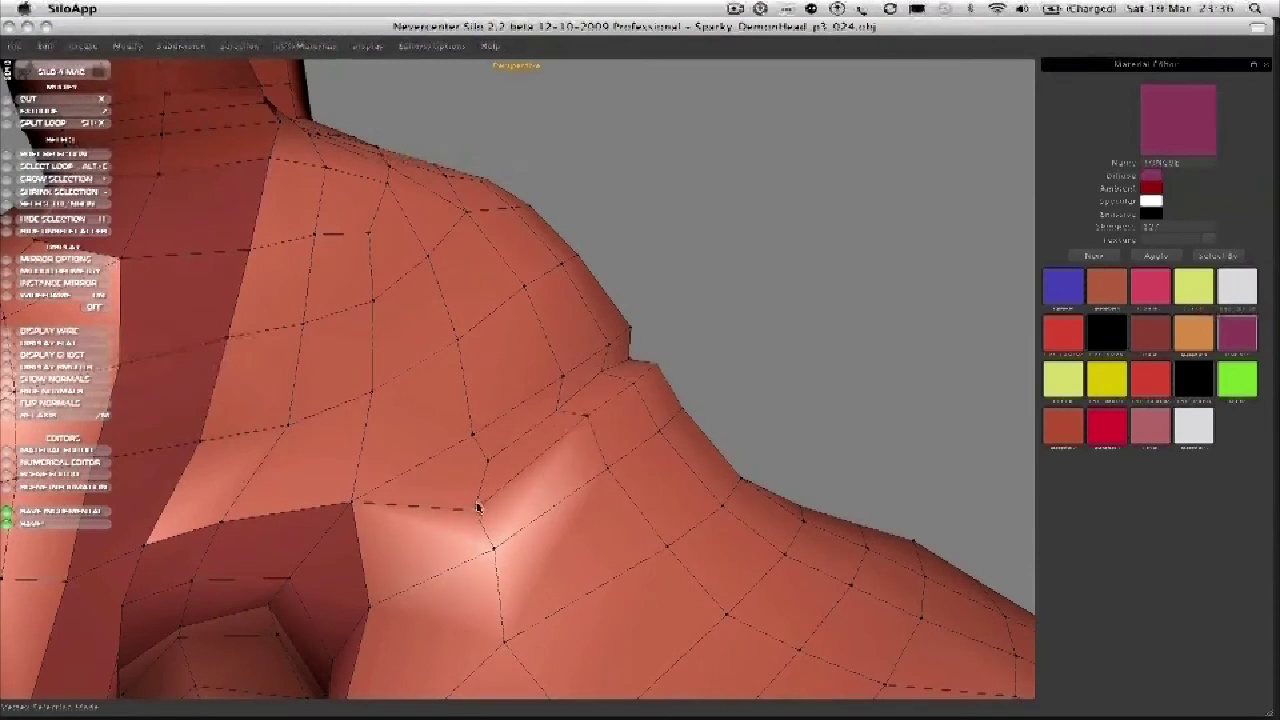
{"action": "left_click_drag", "start_coordinate": [473, 557], "coordinate": [469, 544]}
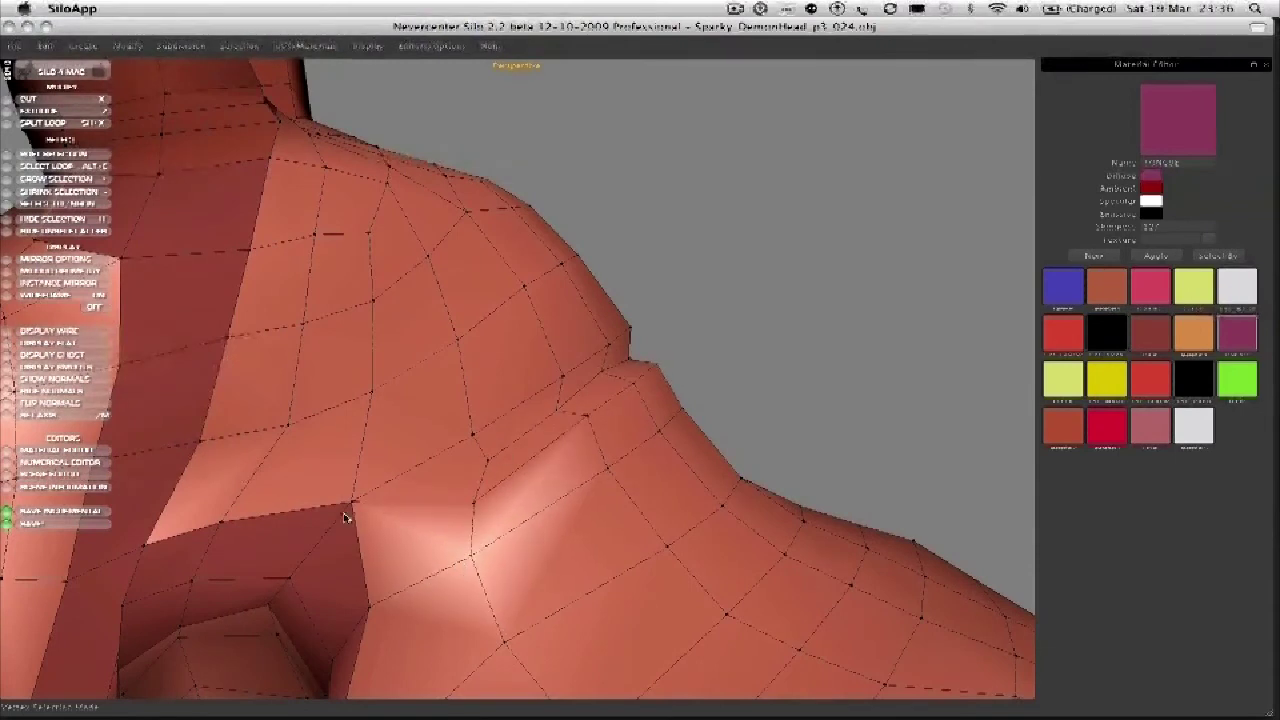
{"action": "middle_click_drag", "start_coordinate": [353, 516], "coordinate": [499, 492]}
Split an edge loop through the narrow face band along the crease across the back of the head.
{"action": "key", "text": "d"}
{"action": "left_click", "coordinate": [530, 458]}
{"action": "left_click", "coordinate": [403, 487]}
{"action": "middle_click_drag", "start_coordinate": [670, 460], "coordinate": [569, 498]}
{"action": "left_click", "coordinate": [705, 515], "text": "shift"}
{"action": "key", "text": "alt+e"}
{"action": "key", "text": "shift+x"}
{"action": "left_click_drag", "start_coordinate": [574, 497], "coordinate": [583, 500]}
{"action": "left_click", "coordinate": [582, 497]}
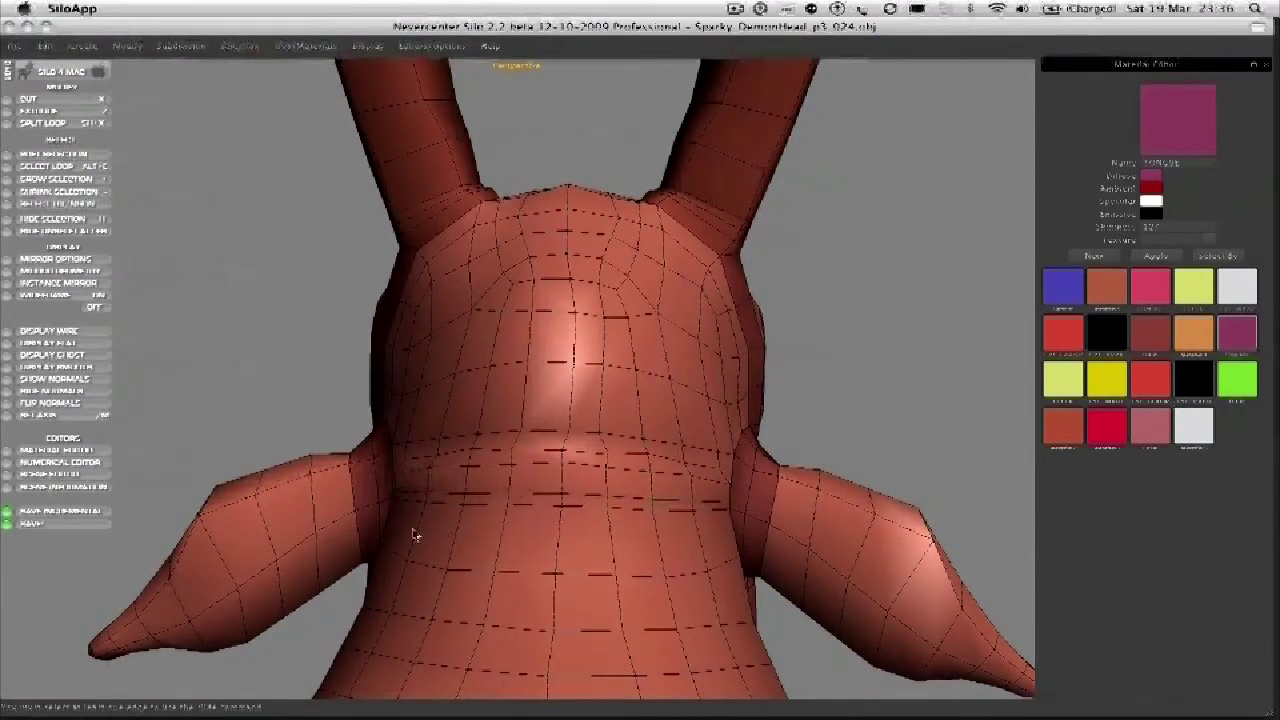
Split an edge loop through the wider face band just below the crease, running from ear to ear.
{"action": "left_click", "coordinate": [405, 530]}
{"action": "double_click", "coordinate": [724, 540]}
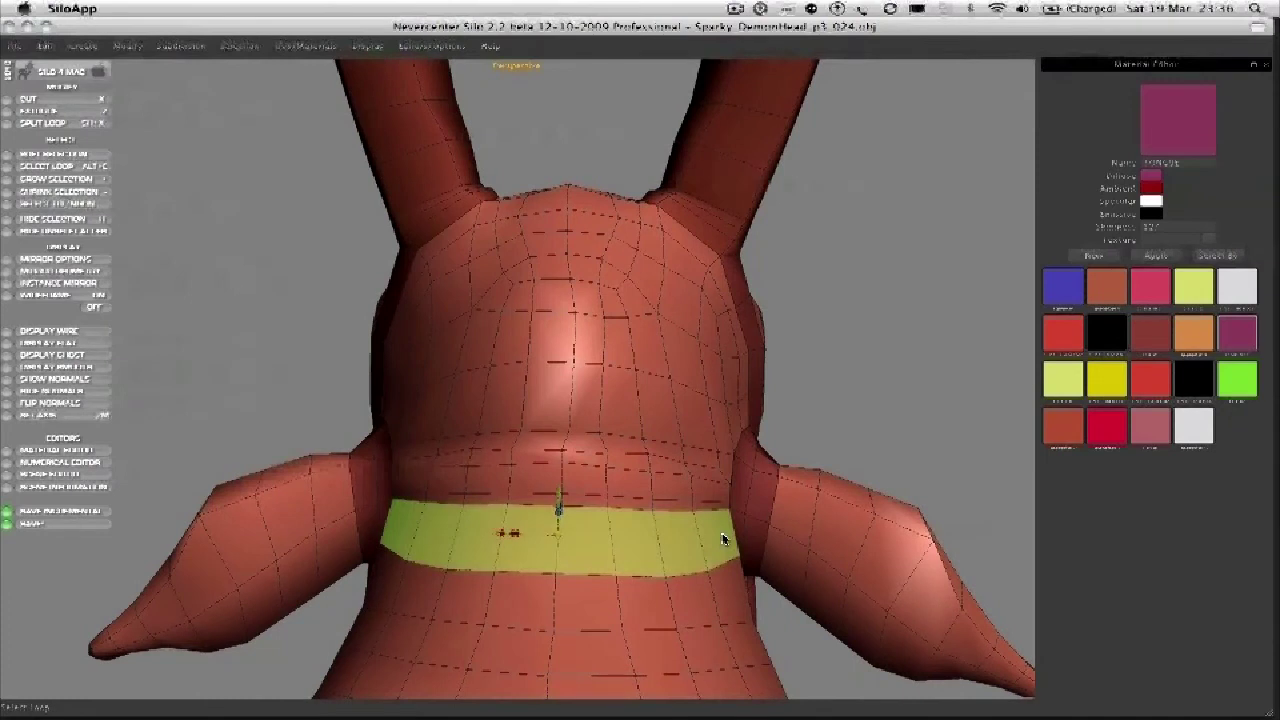
{"action": "key", "text": "s"}
Reposition the vertices where the crease's loops end behind the ear to space them out down the neck.
{"action": "middle_click_drag", "start_coordinate": [585, 543], "coordinate": [680, 480]}
{"action": "middle_click_drag", "start_coordinate": [462, 555], "coordinate": [503, 466]}
{"action": "middle_click_drag", "start_coordinate": [511, 514], "coordinate": [486, 423]}
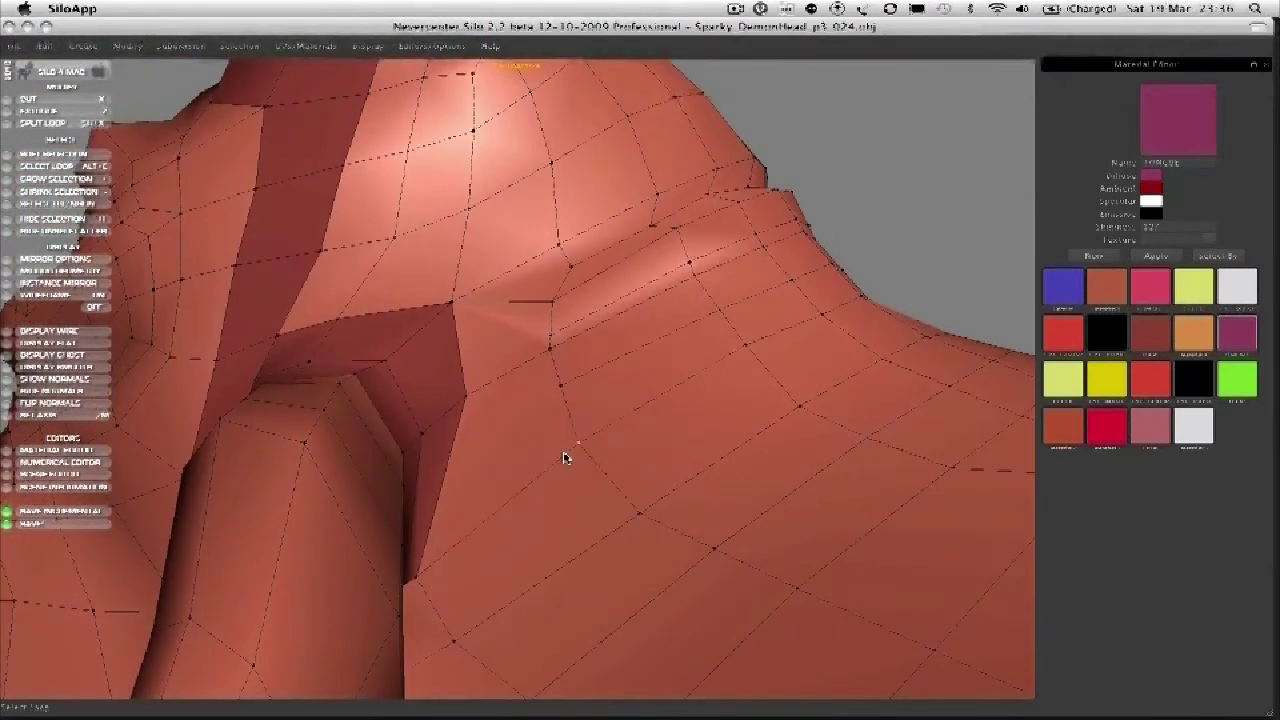
{"action": "middle_click_drag", "start_coordinate": [563, 395], "coordinate": [563, 400]}
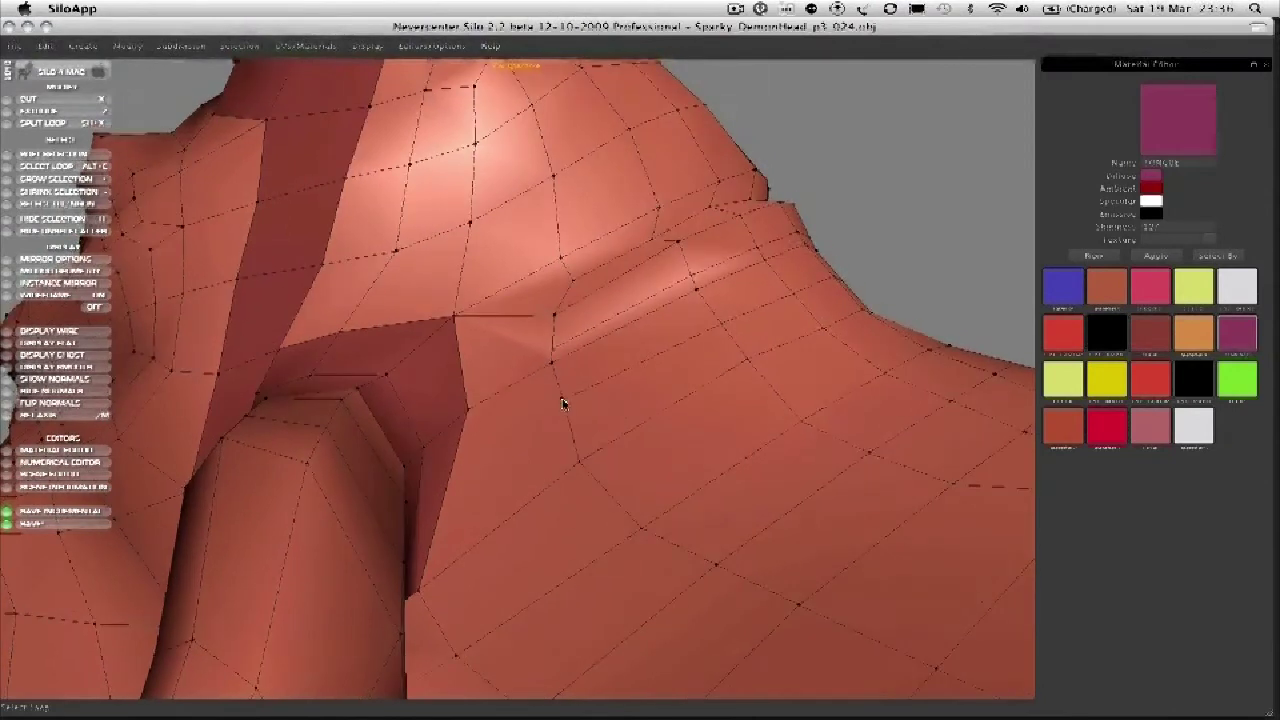
{"action": "left_click", "coordinate": [563, 397]}
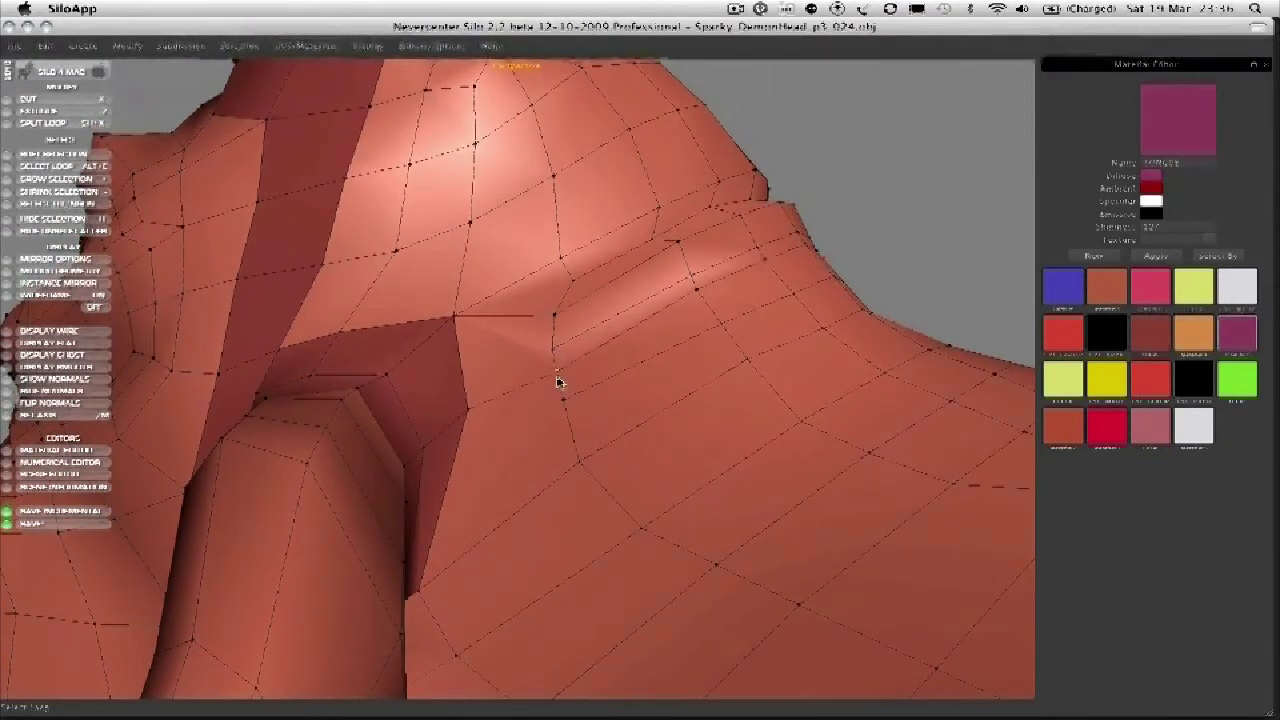
{"action": "middle_click_drag", "start_coordinate": [556, 351], "coordinate": [526, 394]}
{"action": "left_click", "coordinate": [550, 356]}
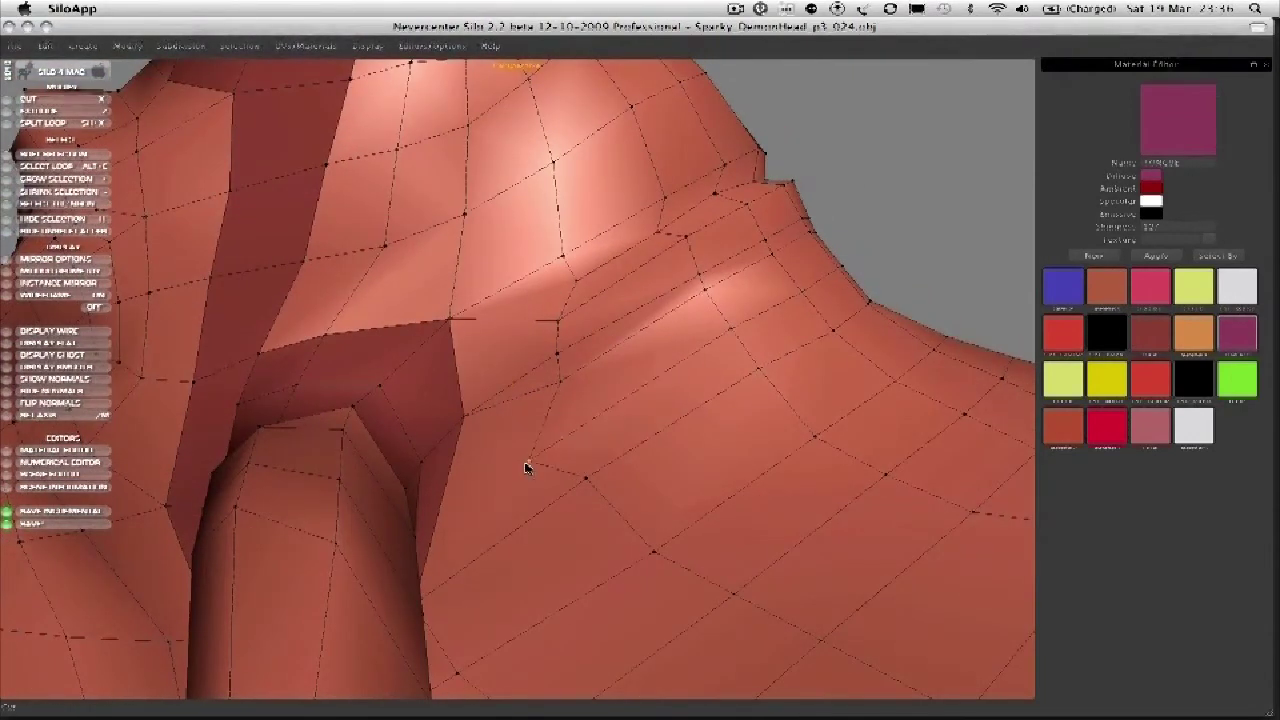
Cut a new edge from the ear base to the next lower neck vertex and delete the old edge above it.
{"action": "middle_click_drag", "start_coordinate": [529, 466], "coordinate": [582, 435]}
{"action": "left_click", "coordinate": [582, 435]}
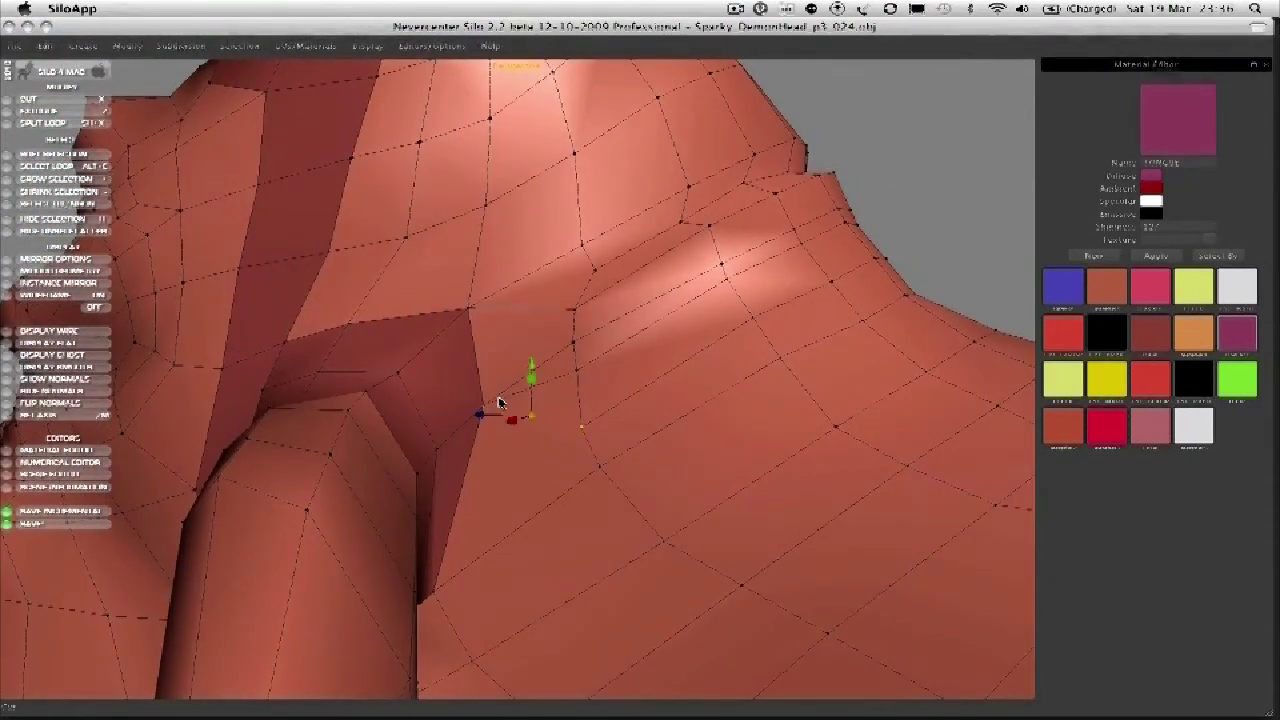
{"action": "key", "text": "2"}
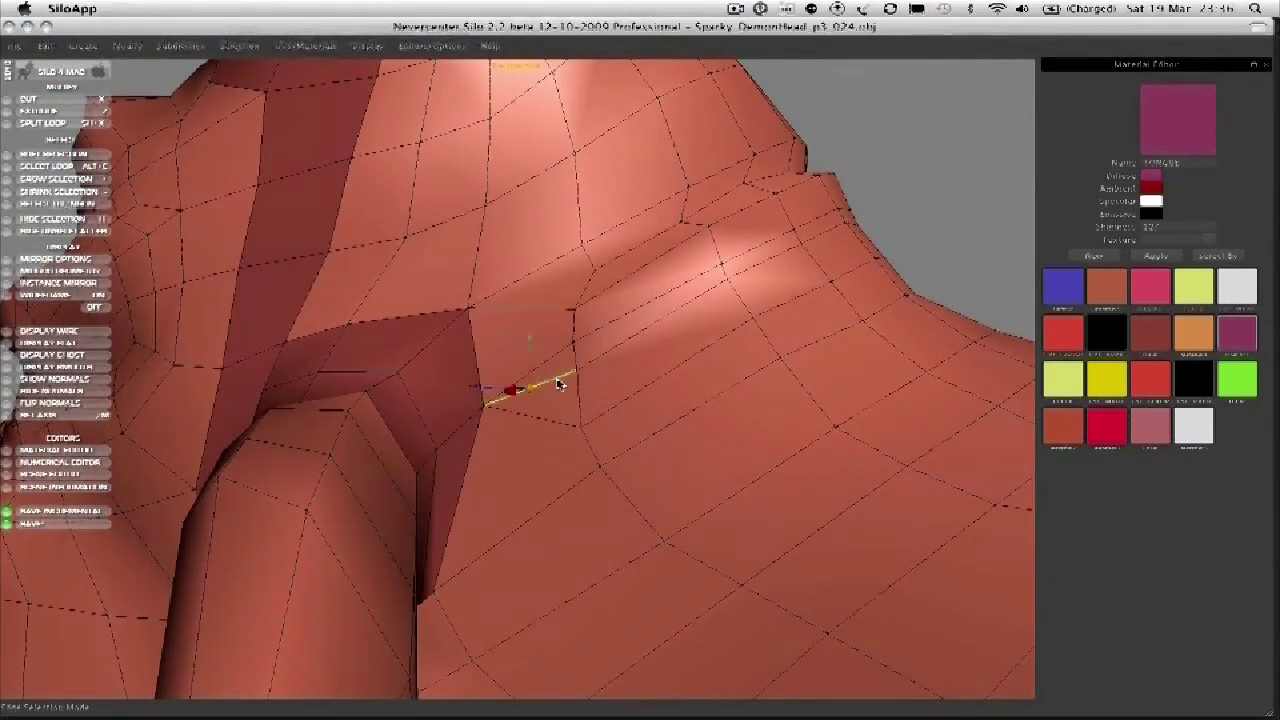
{"action": "middle_click_drag", "start_coordinate": [585, 376], "coordinate": [640, 363]}
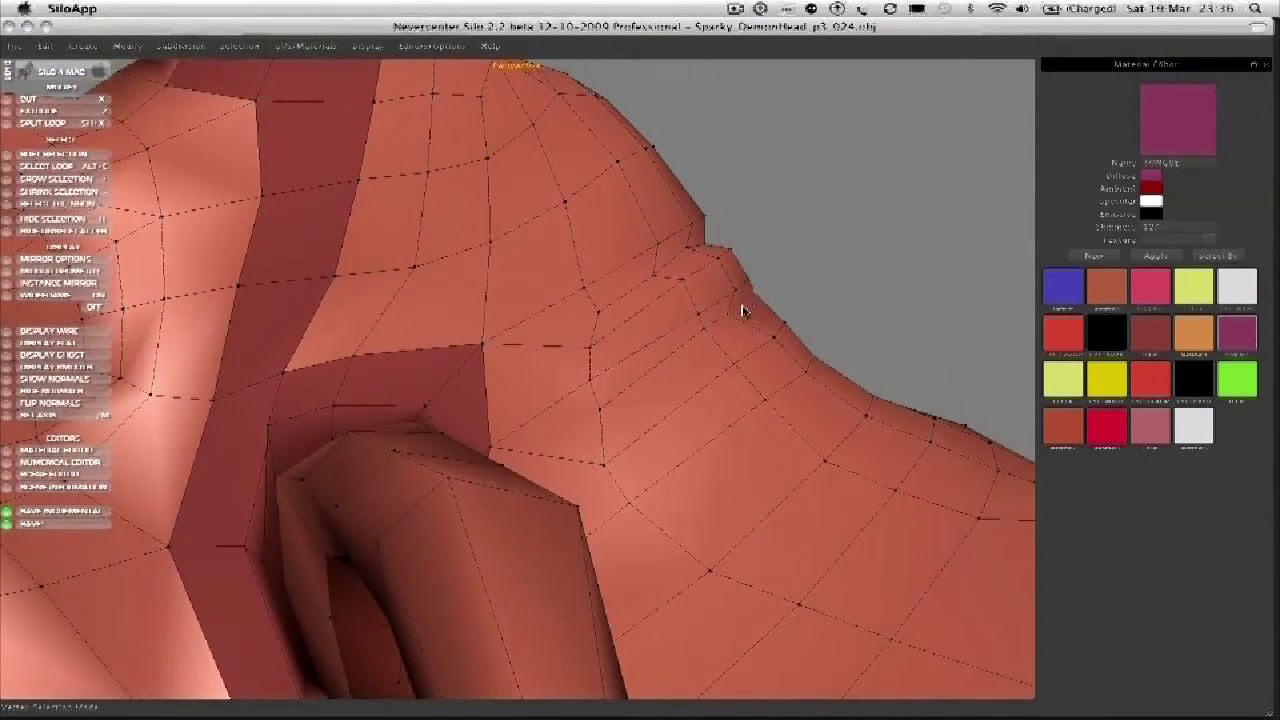
Preview the head subdivided and examine the crease between skull and neck from several sides, returning to the unsmoothed mesh.
{"action": "middle_click_drag", "start_coordinate": [729, 328], "coordinate": [688, 340]}
{"action": "key", "text": "c"}
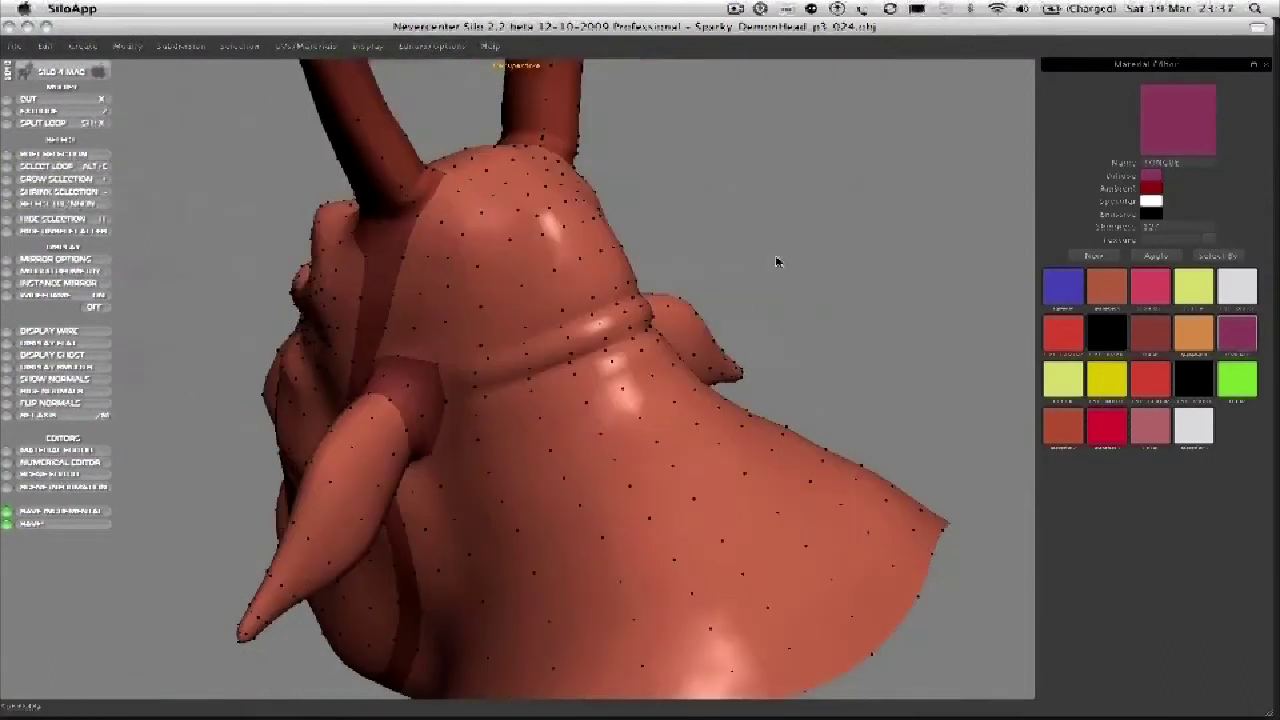
{"action": "middle_click_drag", "start_coordinate": [777, 263], "coordinate": [545, 352]}
{"action": "left_click", "coordinate": [408, 355]}
{"action": "left_click_drag", "start_coordinate": [400, 345], "coordinate": [586, 510]}
{"action": "middle_click_drag", "start_coordinate": [583, 446], "coordinate": [443, 531]}
{"action": "middle_click_drag", "start_coordinate": [363, 366], "coordinate": [562, 374]}
{"action": "key", "text": "v"}
{"action": "mouse_move", "coordinate": [639, 364]}
{"action": "middle_mouse_down"}
{"action": "mouse_move", "coordinate": [586, 349]}
{"action": "mouse_move", "coordinate": [663, 346]}
{"action": "mouse_move", "coordinate": [645, 357]}
{"action": "middle_mouse_up"}
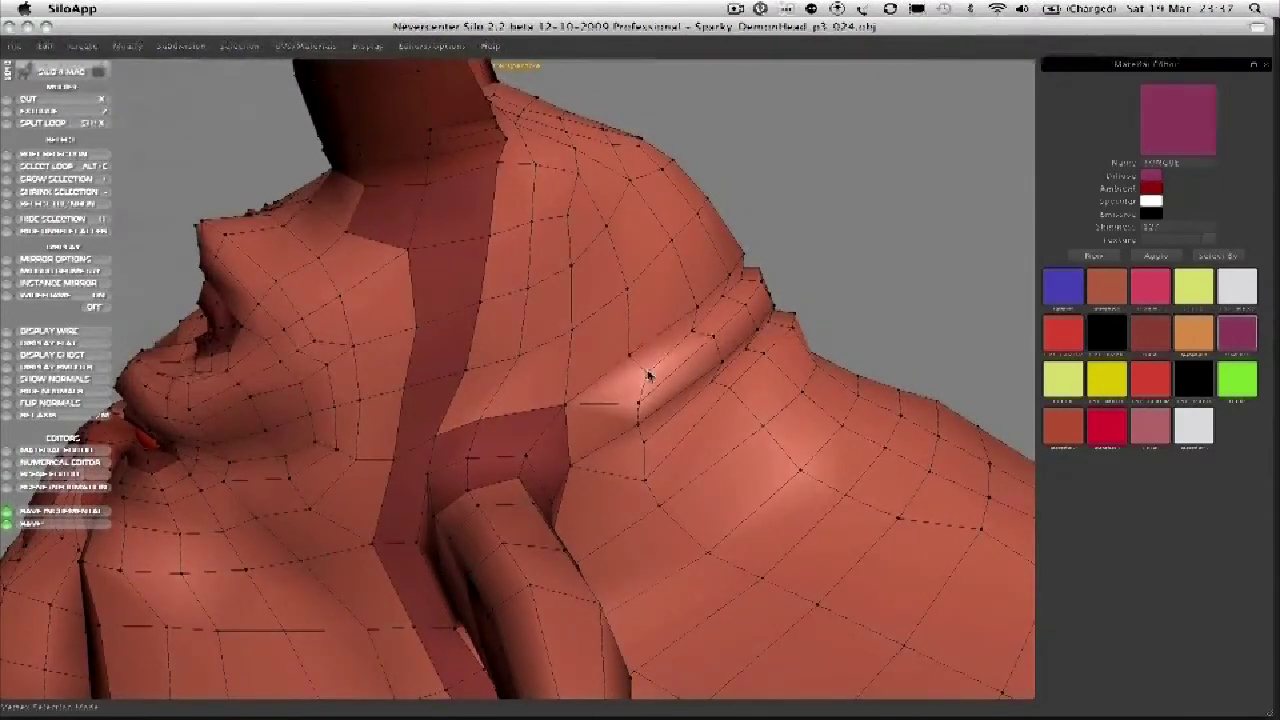
Split an edge loop through the dark face band around the base of the ear.
{"action": "middle_click_drag", "start_coordinate": [563, 420], "coordinate": [500, 443]}
{"action": "middle_click_drag", "start_coordinate": [583, 486], "coordinate": [513, 488]}
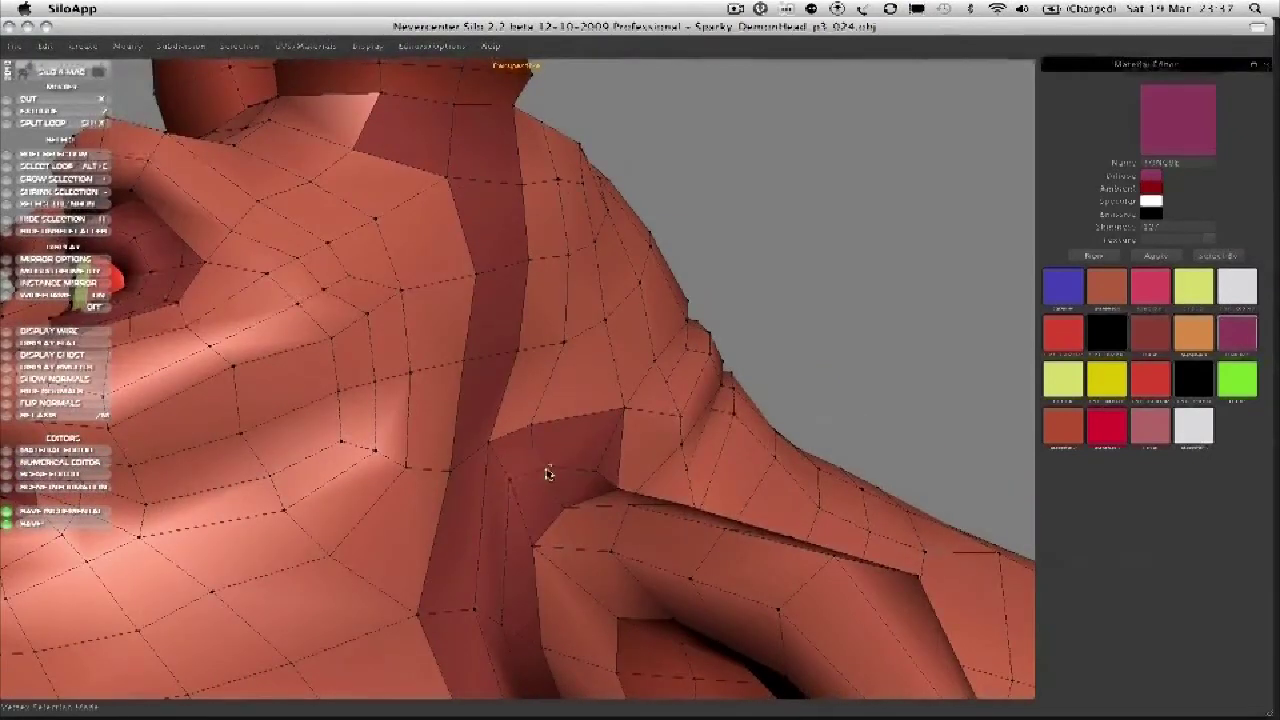
{"action": "middle_click_drag", "start_coordinate": [457, 604], "coordinate": [480, 468]}
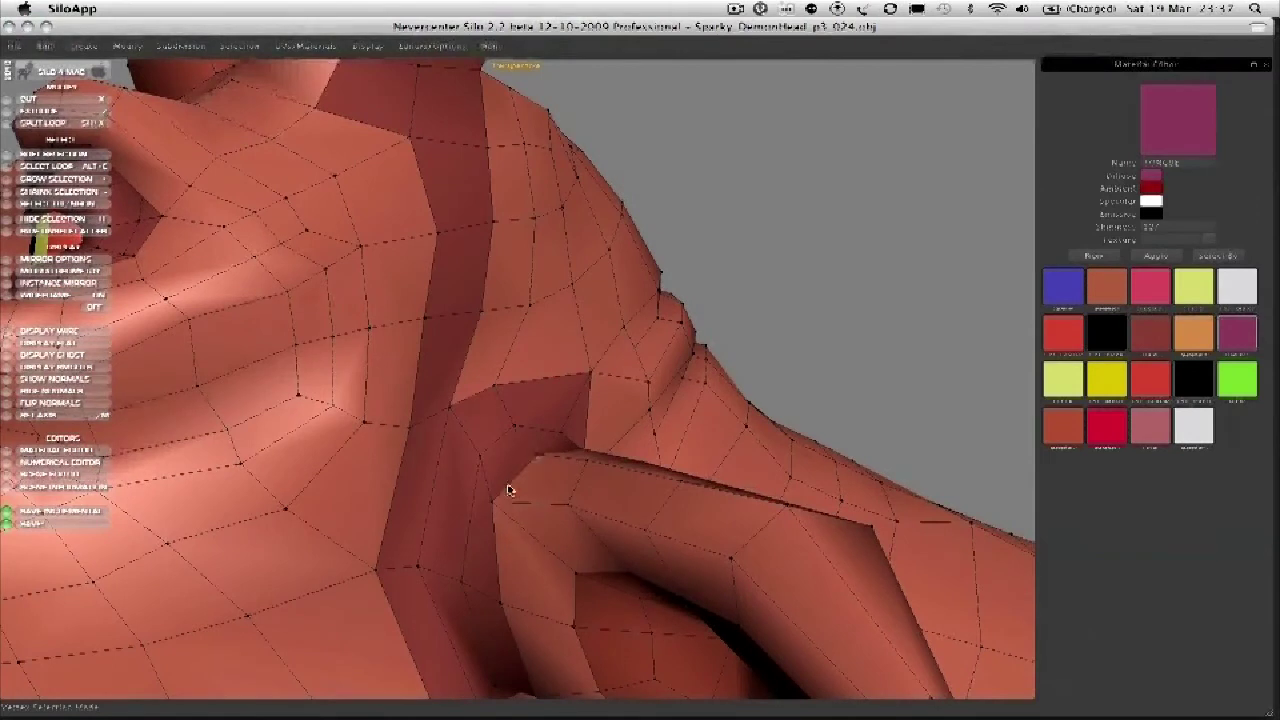
{"action": "key", "text": "alt+c"}
{"action": "left_click", "coordinate": [483, 477]}
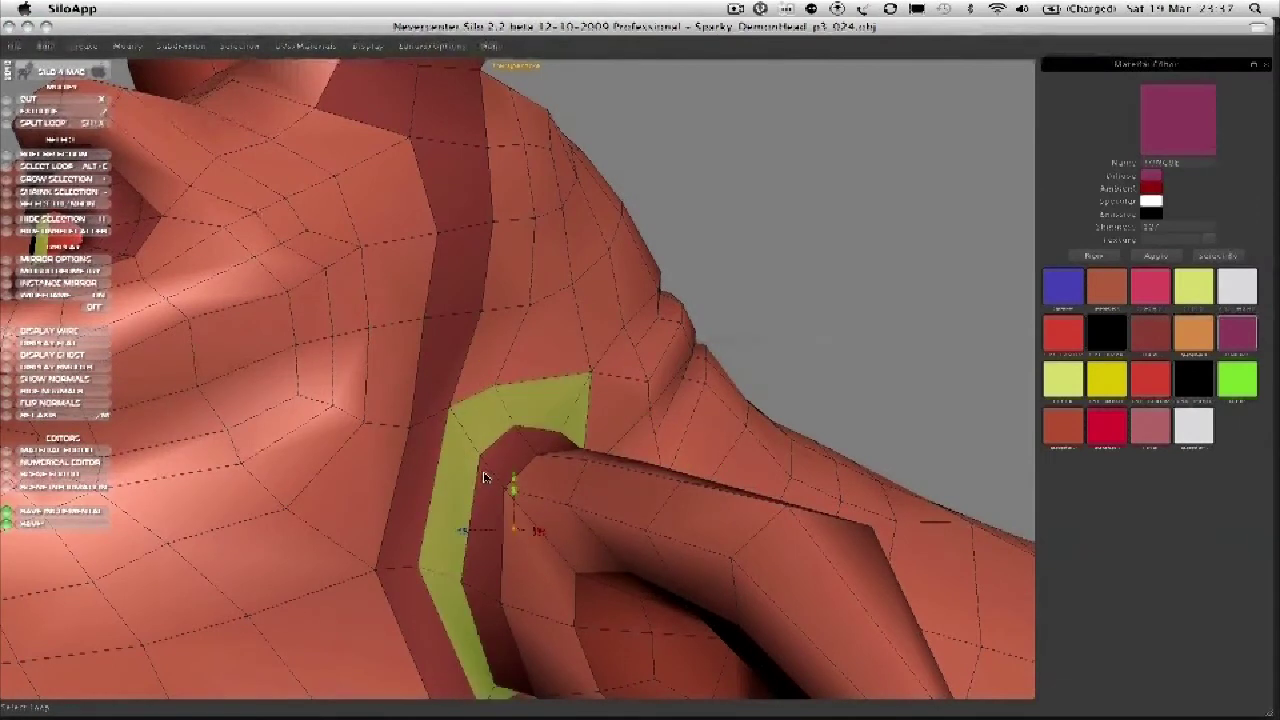
{"action": "key", "text": "shift+x"}
{"action": "middle_click_drag", "start_coordinate": [485, 478], "coordinate": [566, 466]}
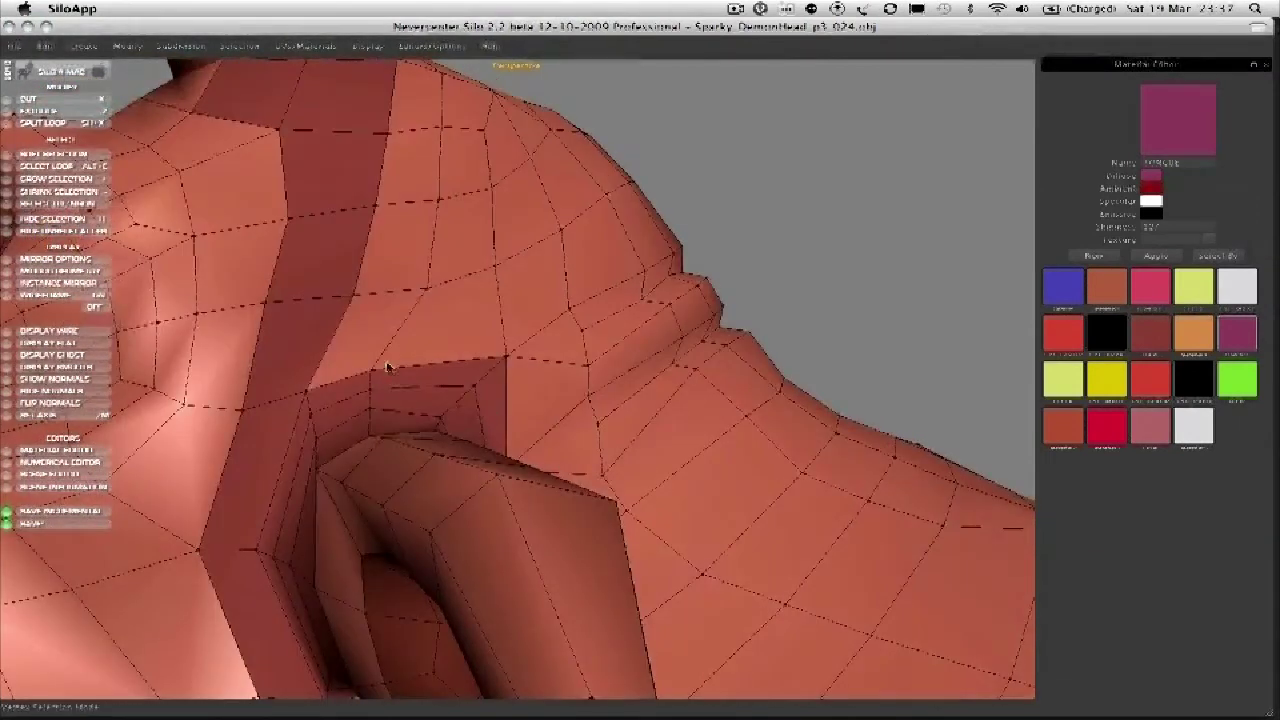
Shift the vertices above the ear base and along the dark strip below the horn to even out the side of the skull.
{"action": "left_click_drag", "start_coordinate": [385, 362], "coordinate": [390, 353]}
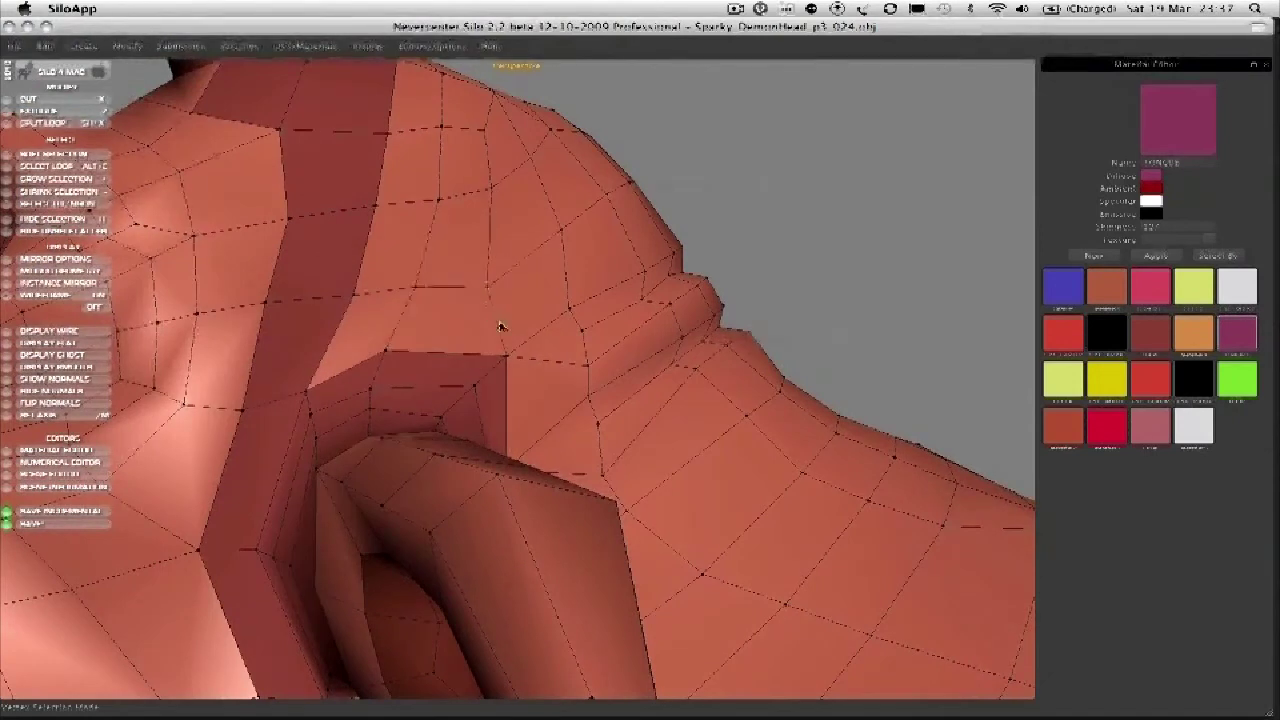
{"action": "middle_click_drag", "start_coordinate": [497, 337], "coordinate": [460, 355]}
{"action": "middle_click_drag", "start_coordinate": [534, 214], "coordinate": [486, 387]}
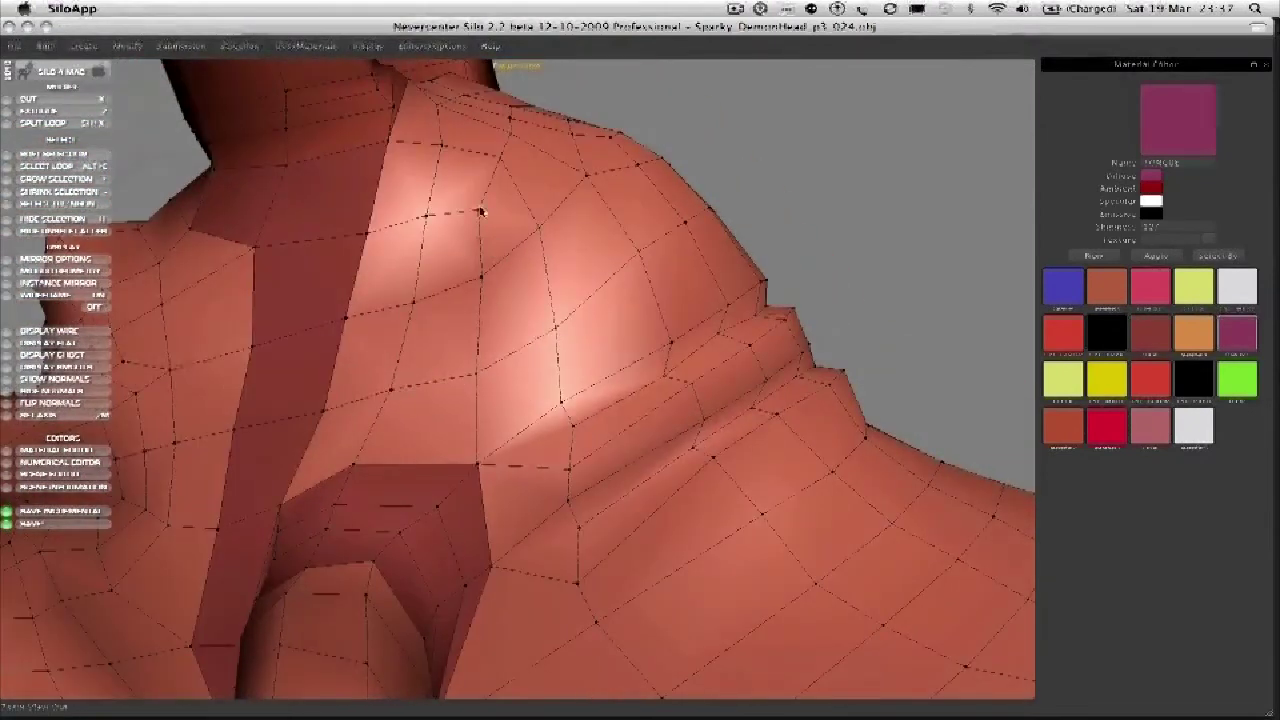
{"action": "left_click_drag", "start_coordinate": [445, 219], "coordinate": [323, 253]}
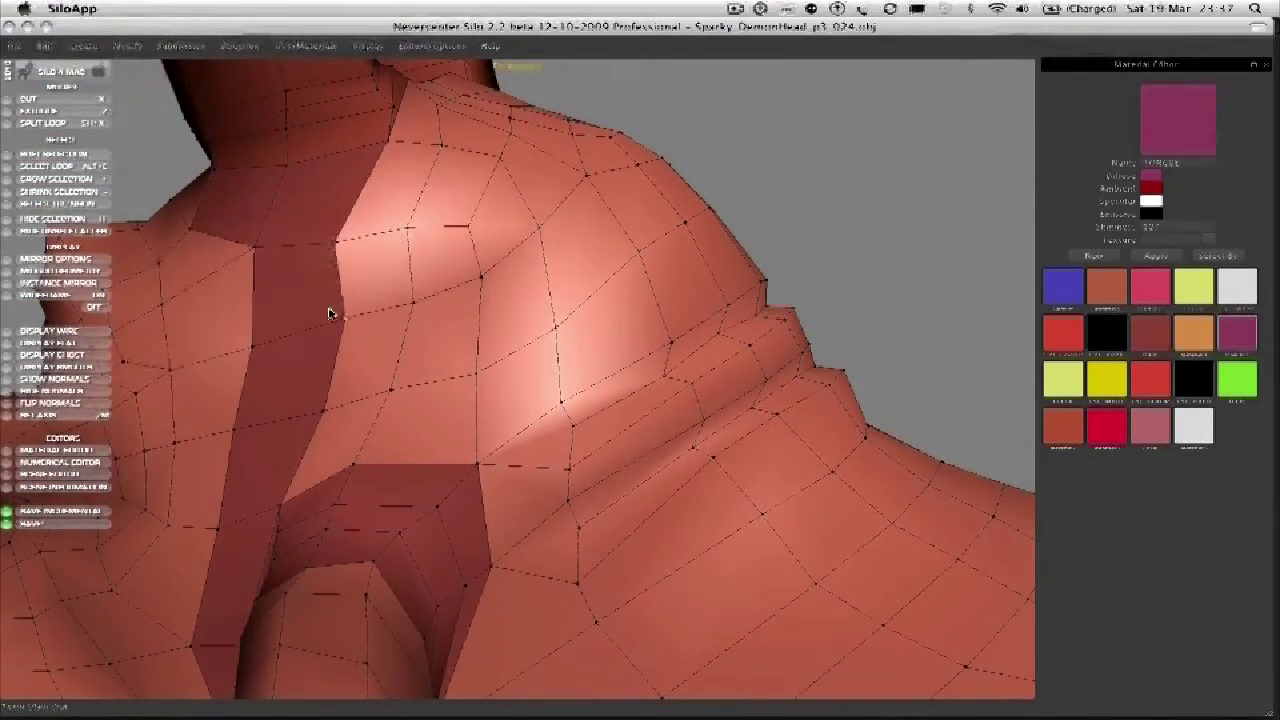
{"action": "middle_click_drag", "start_coordinate": [360, 299], "coordinate": [597, 429]}
{"action": "scroll", "coordinate": [500, 392], "scroll_direction": "down", "scroll_amount": 5}
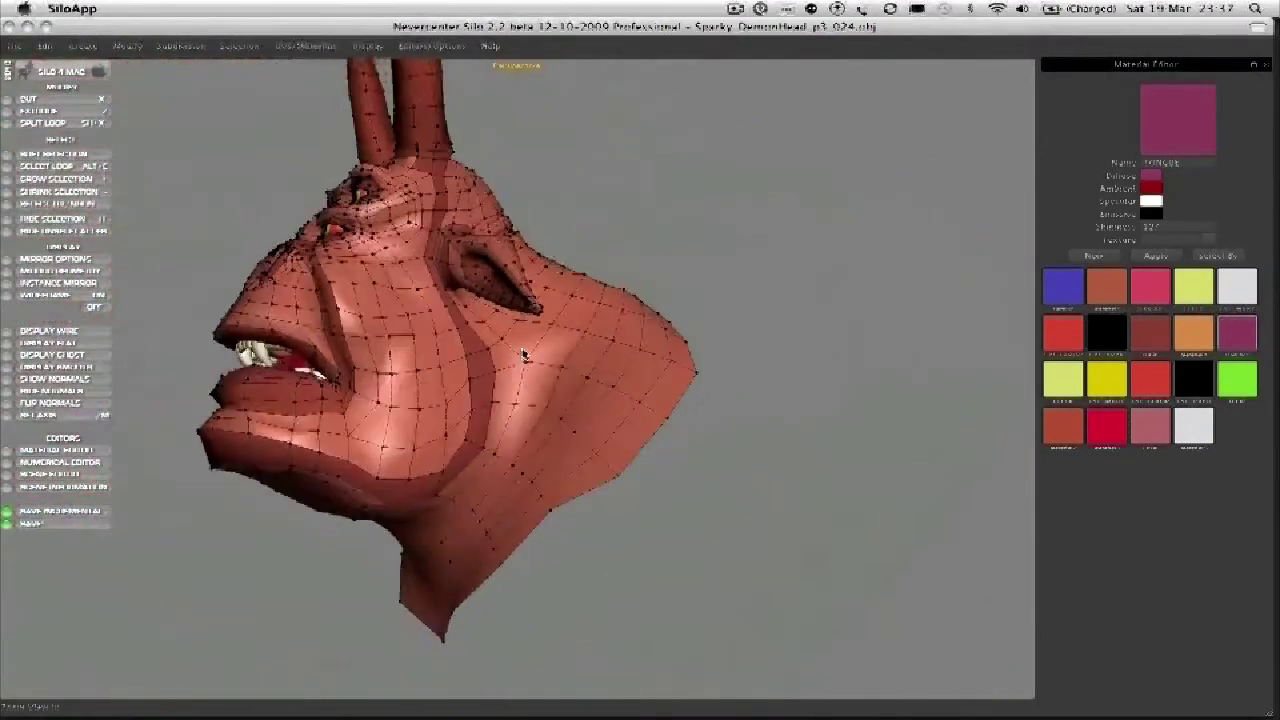
{"action": "mouse_move", "coordinate": [527, 341]}
{"action": "middle_mouse_down"}
{"action": "mouse_move", "coordinate": [577, 326]}
{"action": "mouse_move", "coordinate": [521, 381]}
{"action": "mouse_move", "coordinate": [557, 452]}
{"action": "mouse_move", "coordinate": [553, 517]}
{"action": "mouse_move", "coordinate": [551, 463]}
{"action": "mouse_move", "coordinate": [574, 466]}
{"action": "mouse_move", "coordinate": [563, 401]}
{"action": "mouse_move", "coordinate": [586, 380]}
{"action": "mouse_move", "coordinate": [594, 429]}
{"action": "mouse_move", "coordinate": [531, 449]}
{"action": "mouse_move", "coordinate": [544, 332]}
{"action": "middle_mouse_up"}
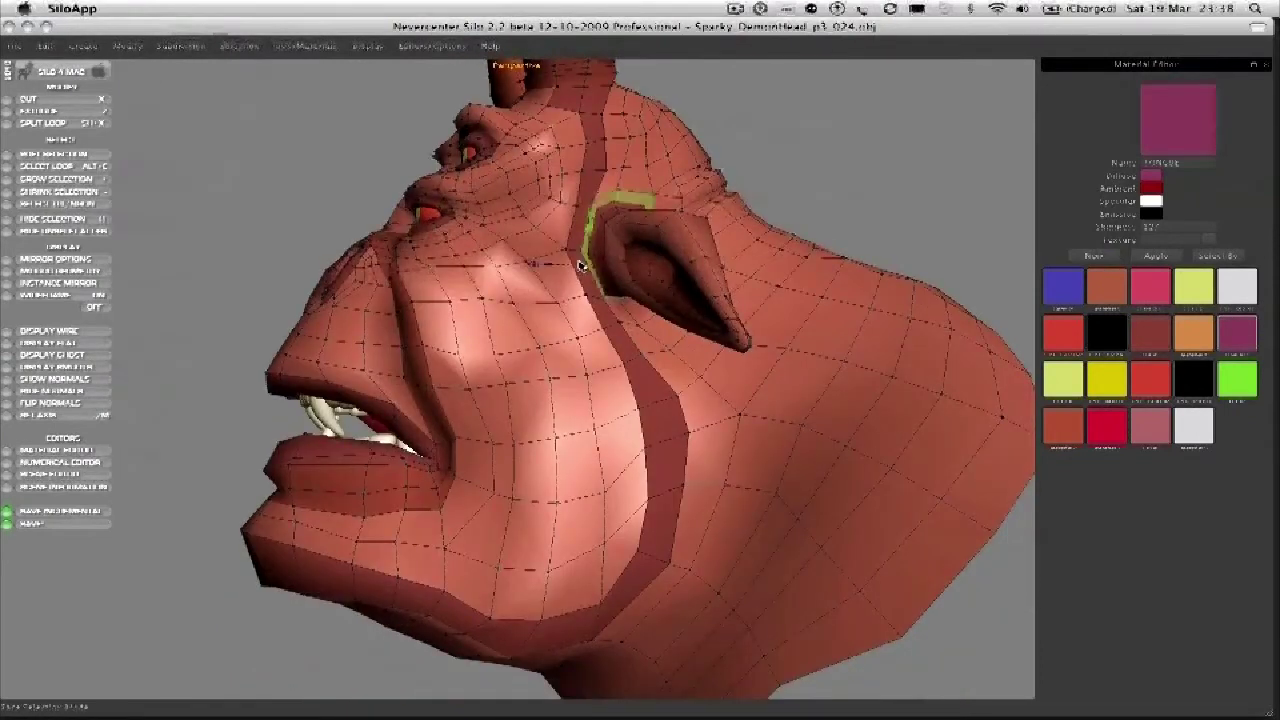
{"action": "left_click", "coordinate": [591, 314]}
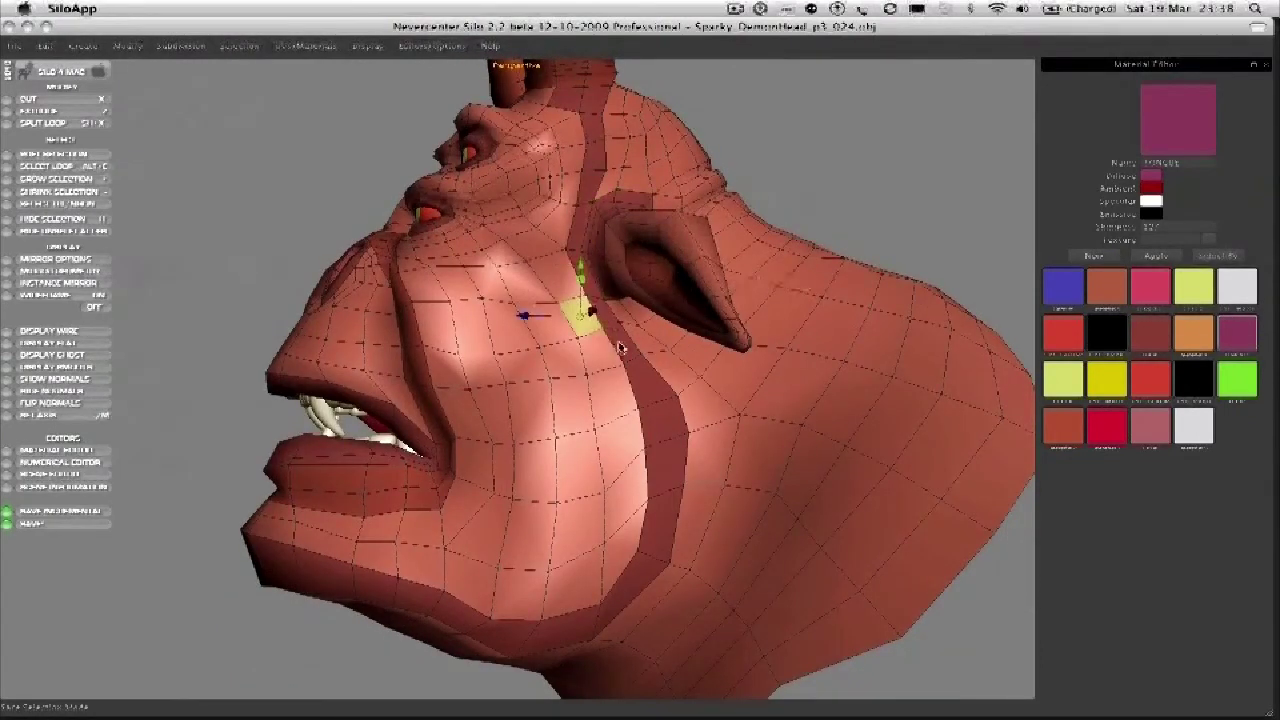
{"action": "key", "text": "alt+e"}
Select the dark jawline face strip from below the ear to the chin and split an edge loop through it.
{"action": "scroll", "coordinate": [654, 346], "scroll_direction": "down", "scroll_amount": 5}
{"action": "middle_click_drag", "start_coordinate": [570, 340], "coordinate": [524, 290]}
{"action": "scroll", "coordinate": [550, 140], "scroll_direction": "up", "scroll_amount": 5}
{"action": "left_click", "coordinate": [686, 296]}
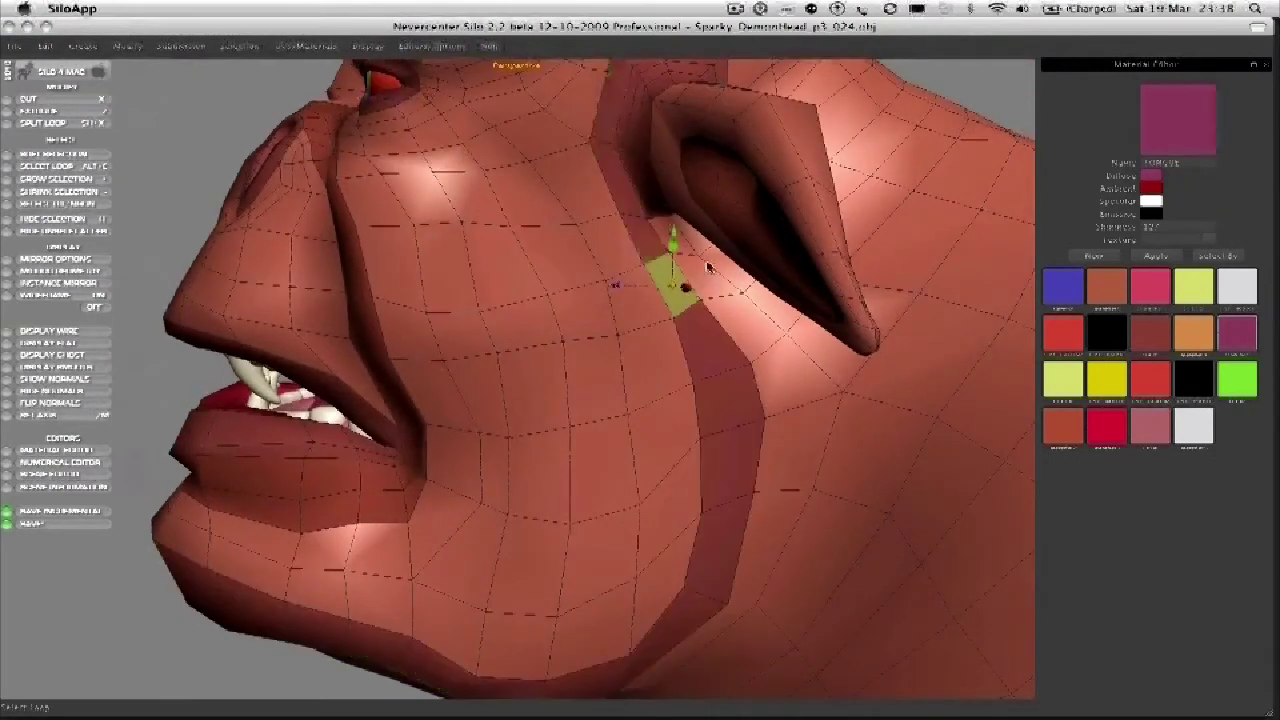
{"action": "scroll", "coordinate": [620, 294], "scroll_direction": "down", "scroll_amount": 5}
{"action": "middle_click_drag", "start_coordinate": [566, 329], "coordinate": [570, 373]}
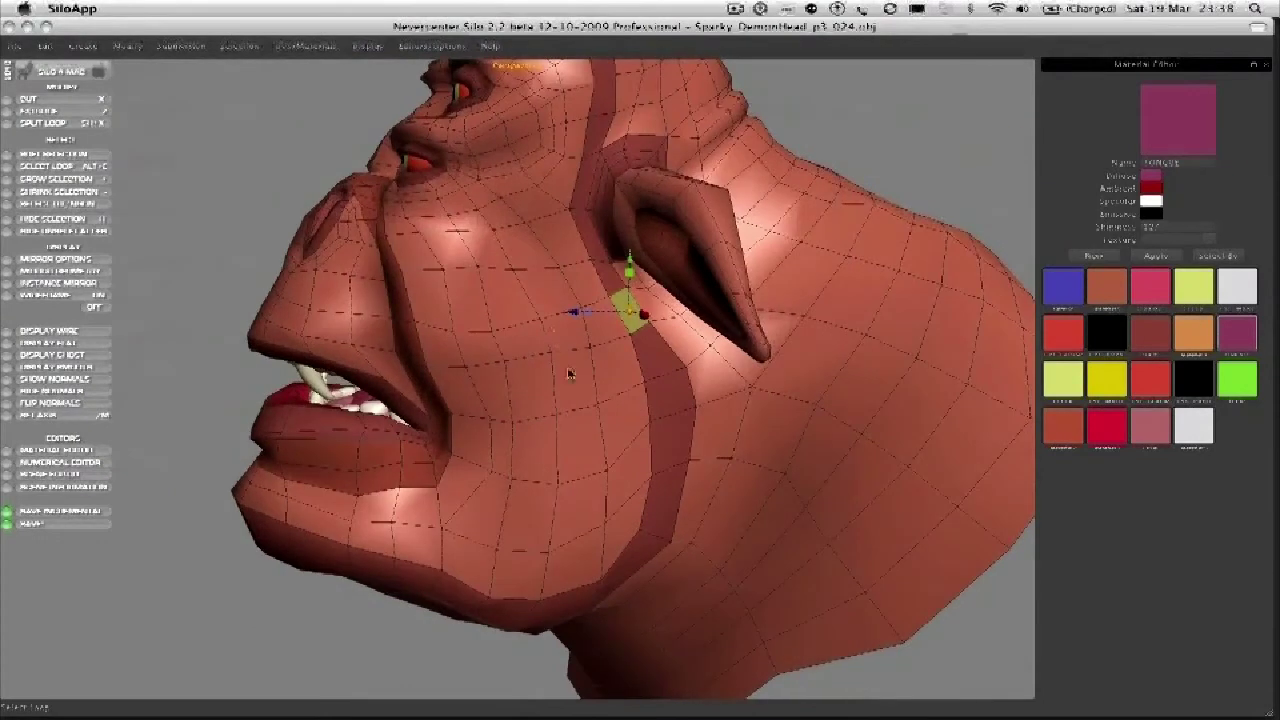
{"action": "left_click", "coordinate": [412, 571], "text": "shift"}
{"action": "key", "text": "alt+c"}
{"action": "middle_click_drag", "start_coordinate": [412, 571], "coordinate": [490, 495]}
{"action": "left_click", "coordinate": [464, 488], "text": "shift"}
{"action": "left_click", "coordinate": [518, 502], "text": "shift"}
{"action": "left_click", "coordinate": [564, 512], "text": "shift"}
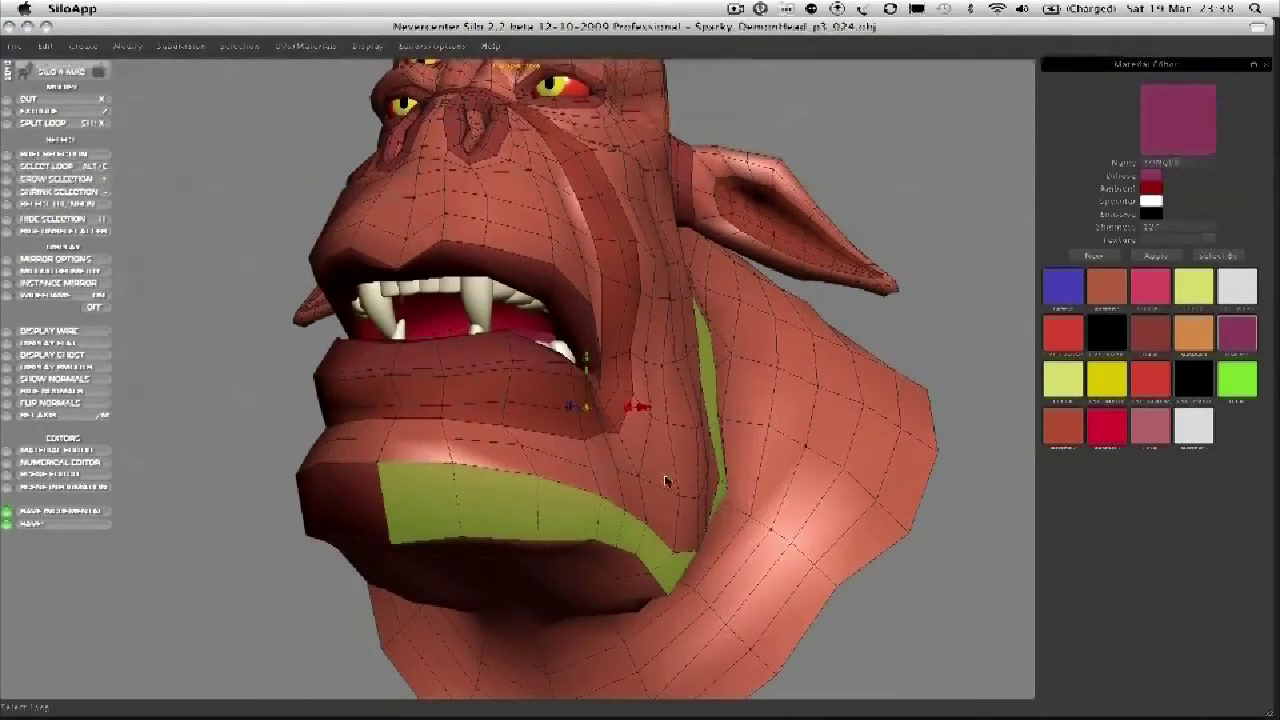
{"action": "middle_click_drag", "start_coordinate": [690, 461], "coordinate": [566, 451]}
{"action": "key", "text": "shift+x"}
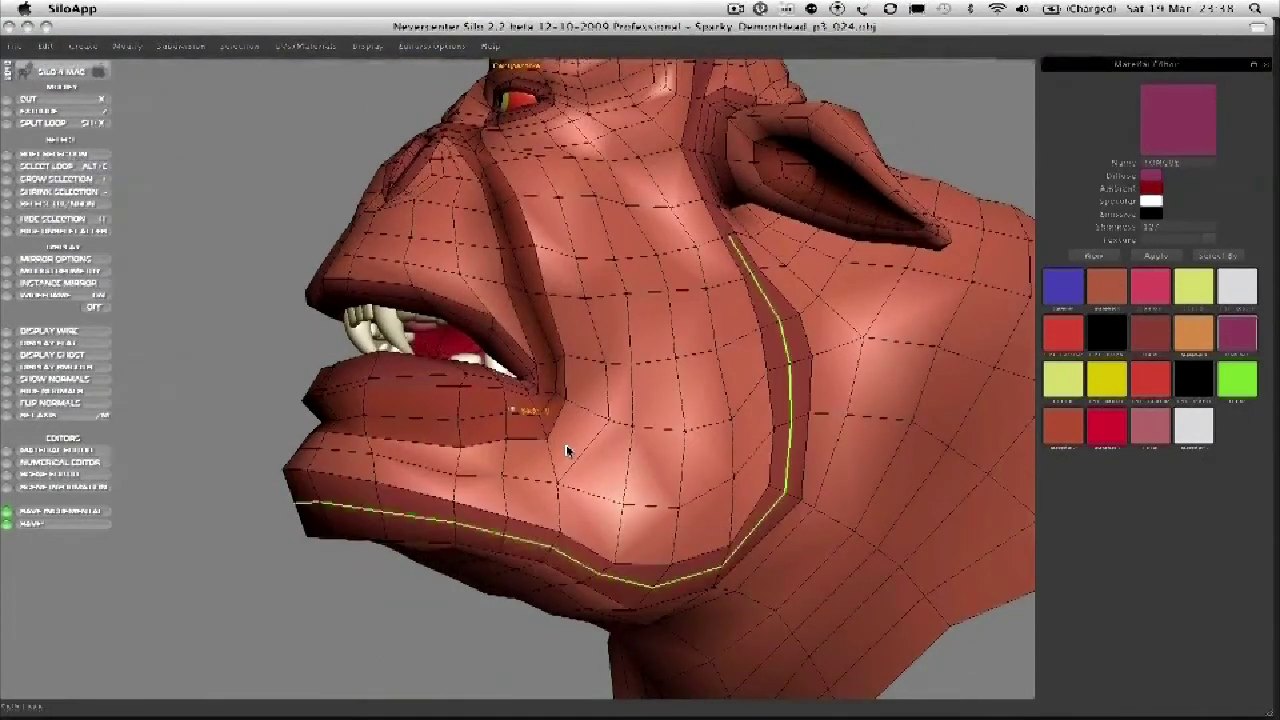
Select the neck face band behind the ear below the crease and split an edge loop through it.
{"action": "key", "text": "Escape"}
{"action": "middle_click_drag", "start_coordinate": [646, 363], "coordinate": [533, 467]}
{"action": "left_click", "coordinate": [536, 426], "text": "shift"}
{"action": "left_click", "coordinate": [575, 451]}
{"action": "left_click", "coordinate": [615, 460], "text": "shift"}
{"action": "key", "text": "alt+e"}
{"action": "middle_click_drag", "start_coordinate": [651, 411], "coordinate": [580, 396]}
{"action": "key", "text": "alt+c"}
{"action": "left_click_drag", "start_coordinate": [580, 397], "coordinate": [564, 399]}
{"action": "key", "text": "Escape"}
Move the neck vertices just below the crease to shape a rounded fold at the back of the neck.
{"action": "middle_click_drag", "start_coordinate": [564, 399], "coordinate": [514, 446]}
{"action": "key", "text": "a"}
{"action": "middle_click_drag", "start_coordinate": [588, 354], "coordinate": [638, 364]}
{"action": "mouse_move", "coordinate": [788, 277]}
{"action": "left_mouse_down"}
{"action": "mouse_move", "coordinate": [786, 266]}
{"action": "mouse_move", "coordinate": [752, 285]}
{"action": "left_mouse_up"}
{"action": "left_click_drag", "start_coordinate": [704, 330], "coordinate": [702, 323]}
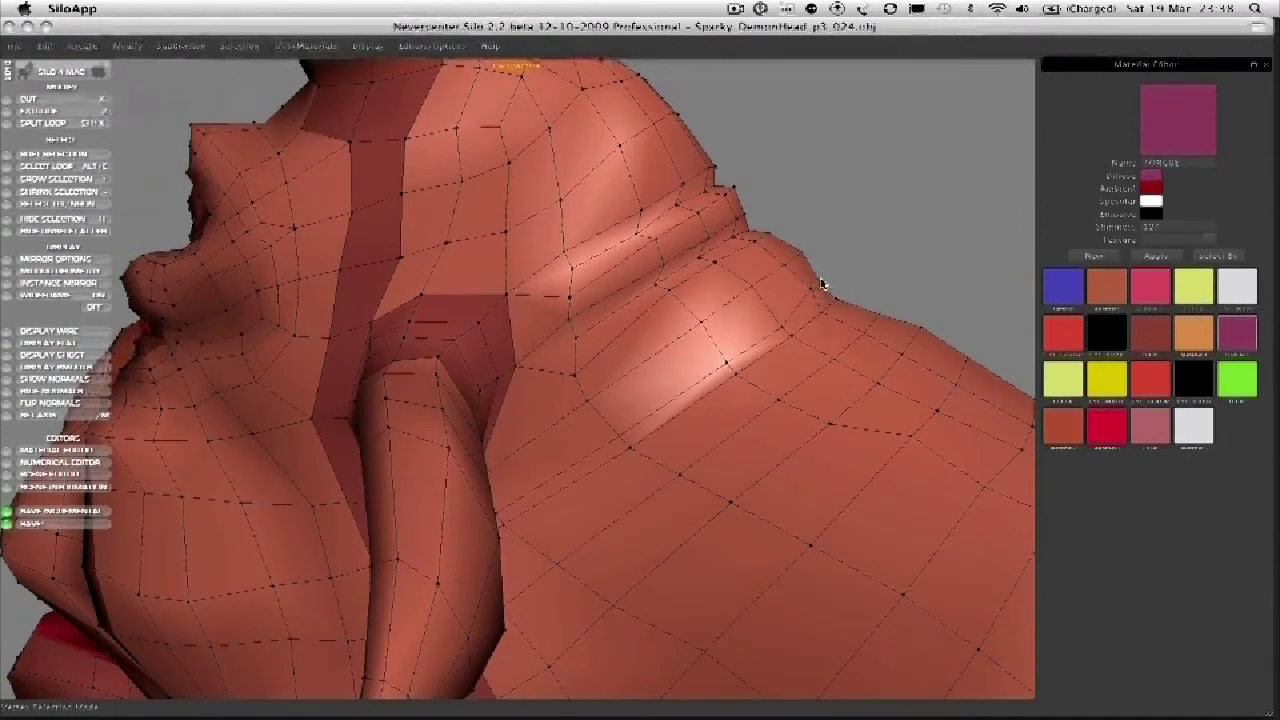
Adjust the neck vertices beneath and behind the ear to even out the spacing where the edge loops meet.
{"action": "scroll", "coordinate": [674, 369], "scroll_direction": "down", "scroll_amount": 5}
{"action": "mouse_move", "coordinate": [674, 369]}
{"action": "middle_mouse_down"}
{"action": "mouse_move", "coordinate": [551, 400]}
{"action": "mouse_move", "coordinate": [652, 371]}
{"action": "middle_mouse_up"}
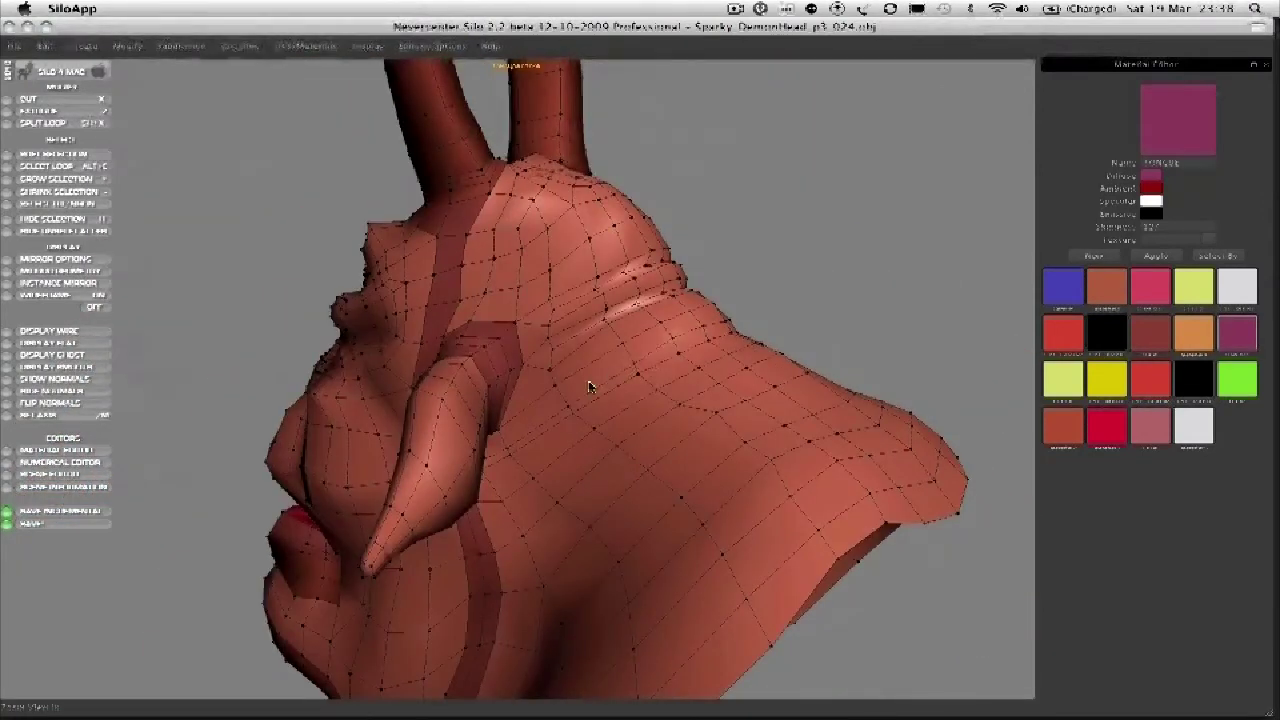
{"action": "scroll", "coordinate": [613, 378], "scroll_direction": "up", "scroll_amount": 4}
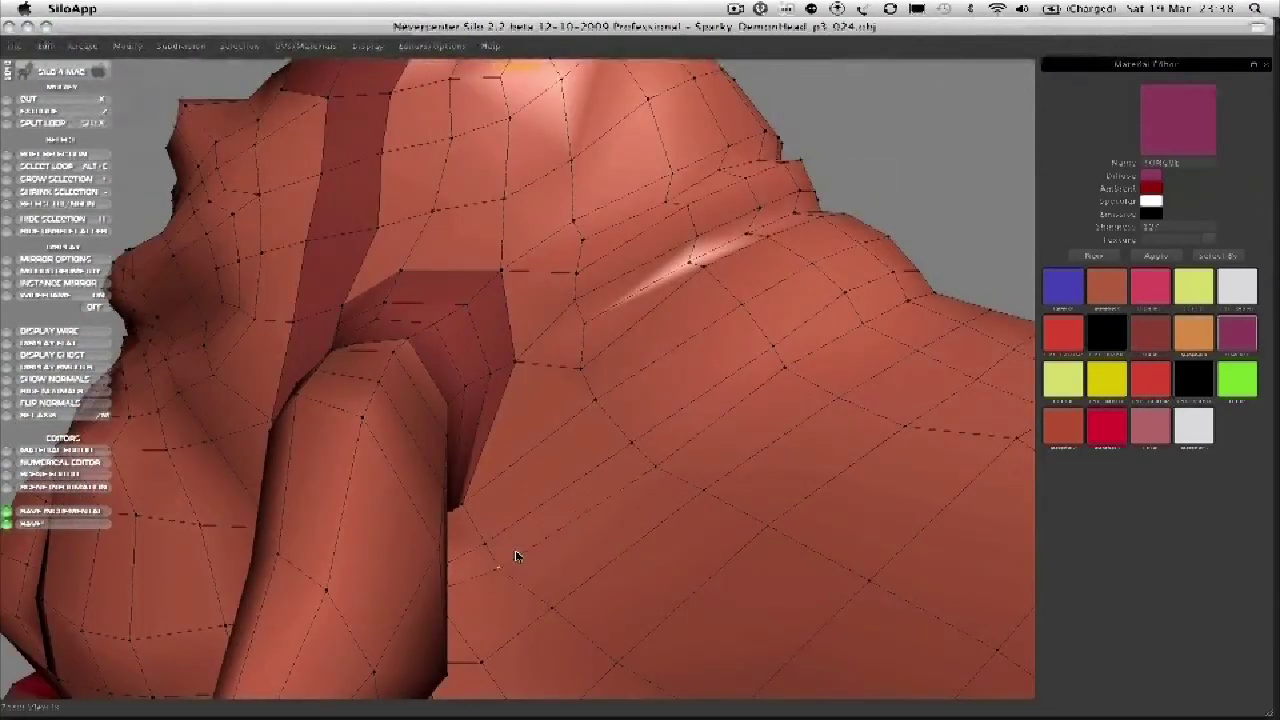
{"action": "middle_click_drag", "start_coordinate": [487, 547], "coordinate": [537, 460]}
{"action": "left_click_drag", "start_coordinate": [505, 442], "coordinate": [516, 418]}
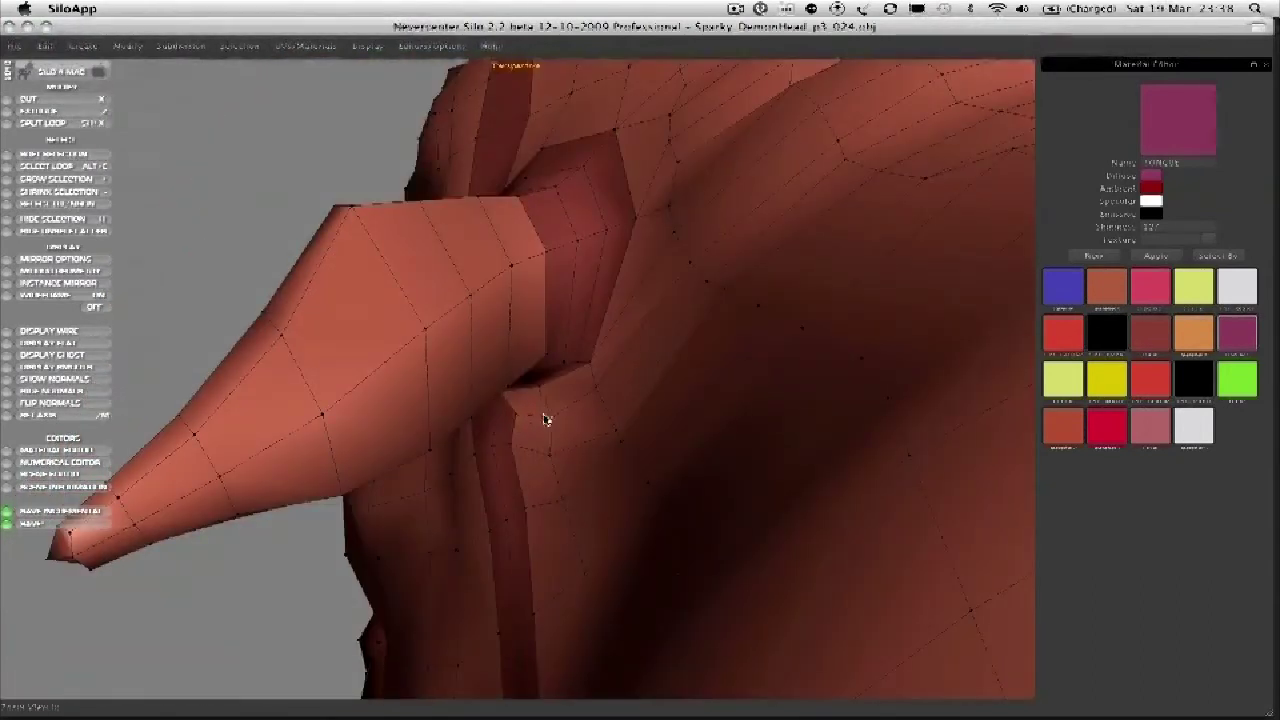
{"action": "middle_click_drag", "start_coordinate": [537, 428], "coordinate": [502, 314]}
{"action": "scroll", "coordinate": [576, 262], "scroll_direction": "up", "scroll_amount": 2}
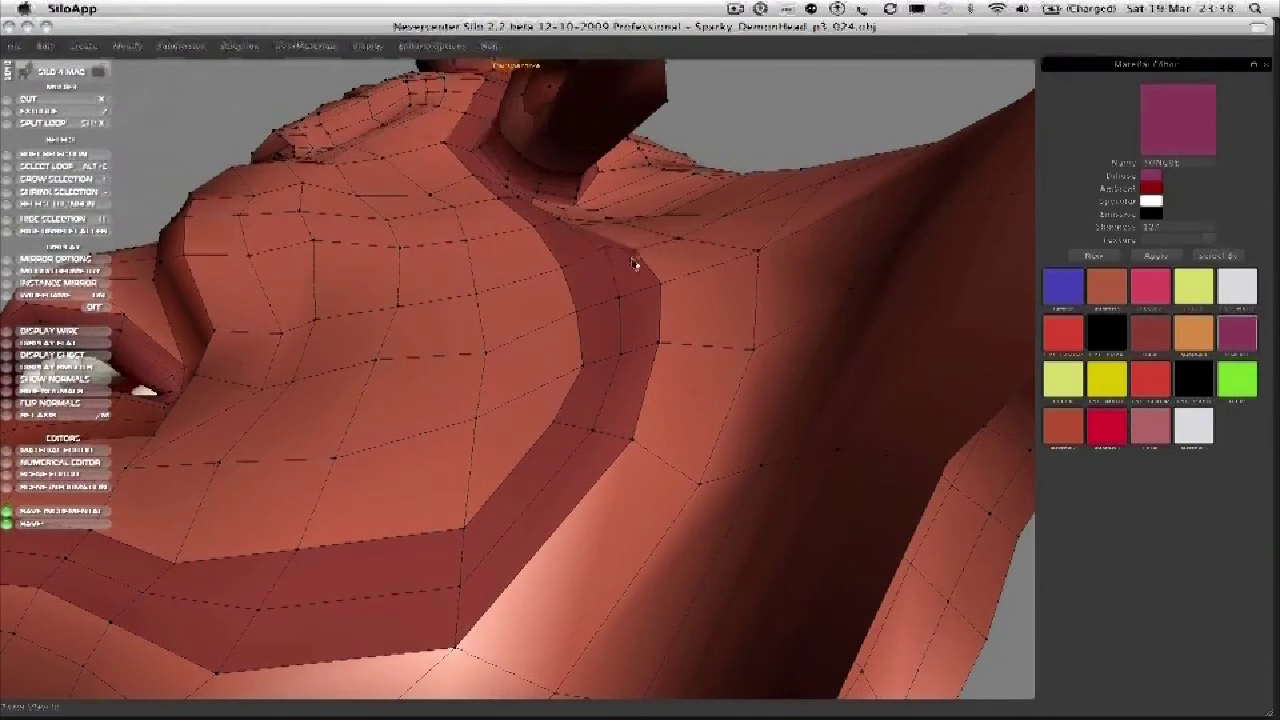
Even out the vertices of the dark jawline strip from below the ear around the jaw corner to the chin.
{"action": "middle_click_drag", "start_coordinate": [629, 289], "coordinate": [697, 269]}
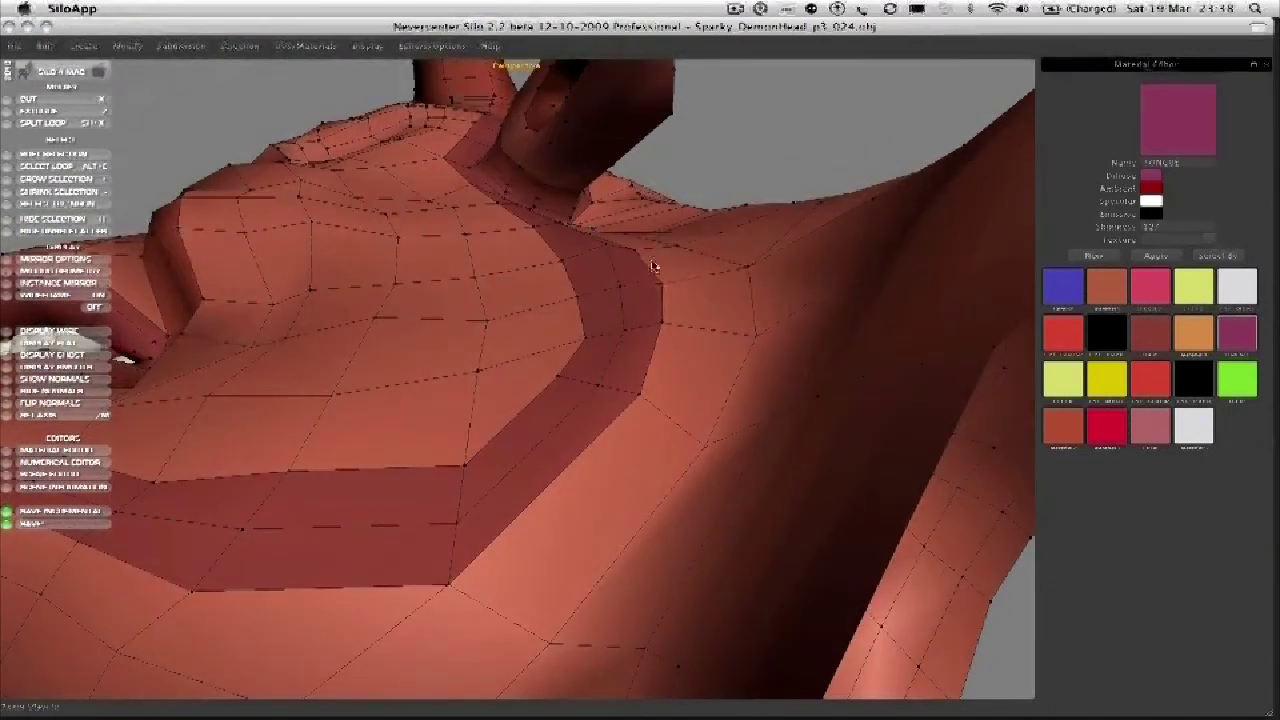
{"action": "middle_click_drag", "start_coordinate": [660, 205], "coordinate": [583, 316]}
{"action": "scroll", "coordinate": [583, 316], "scroll_direction": "down", "scroll_amount": 5}
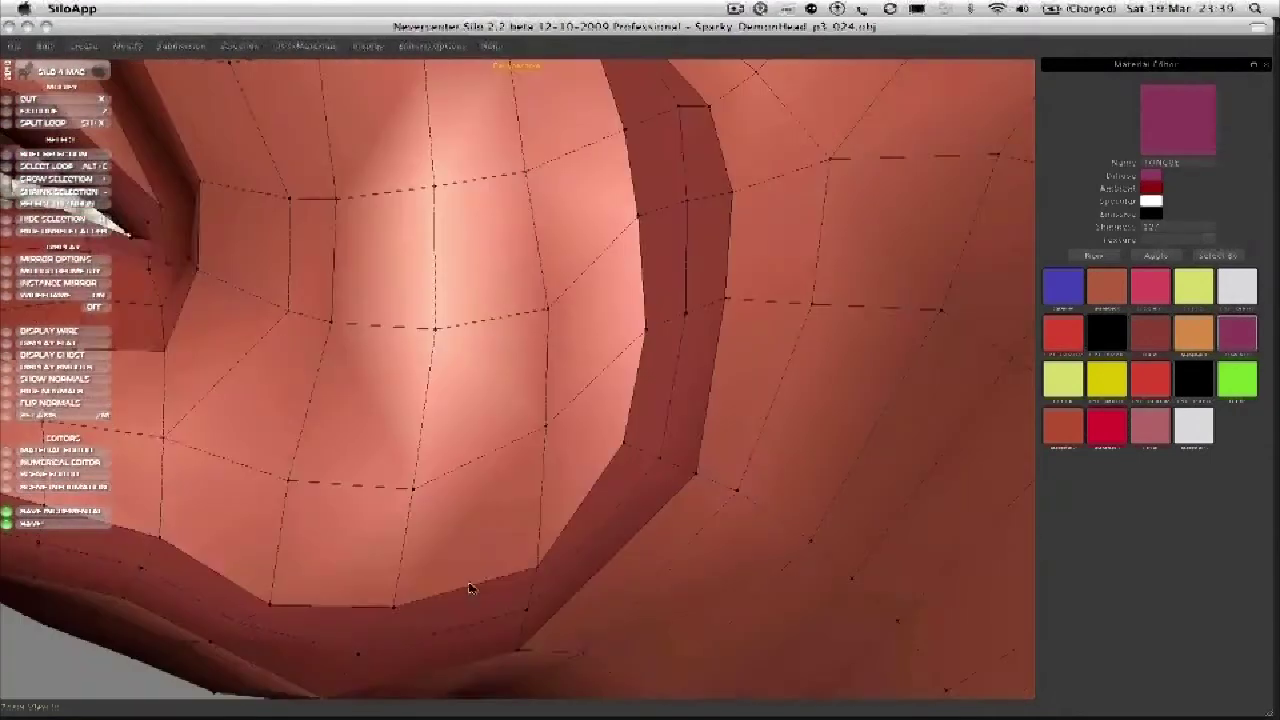
{"action": "middle_click_drag", "start_coordinate": [472, 589], "coordinate": [588, 507]}
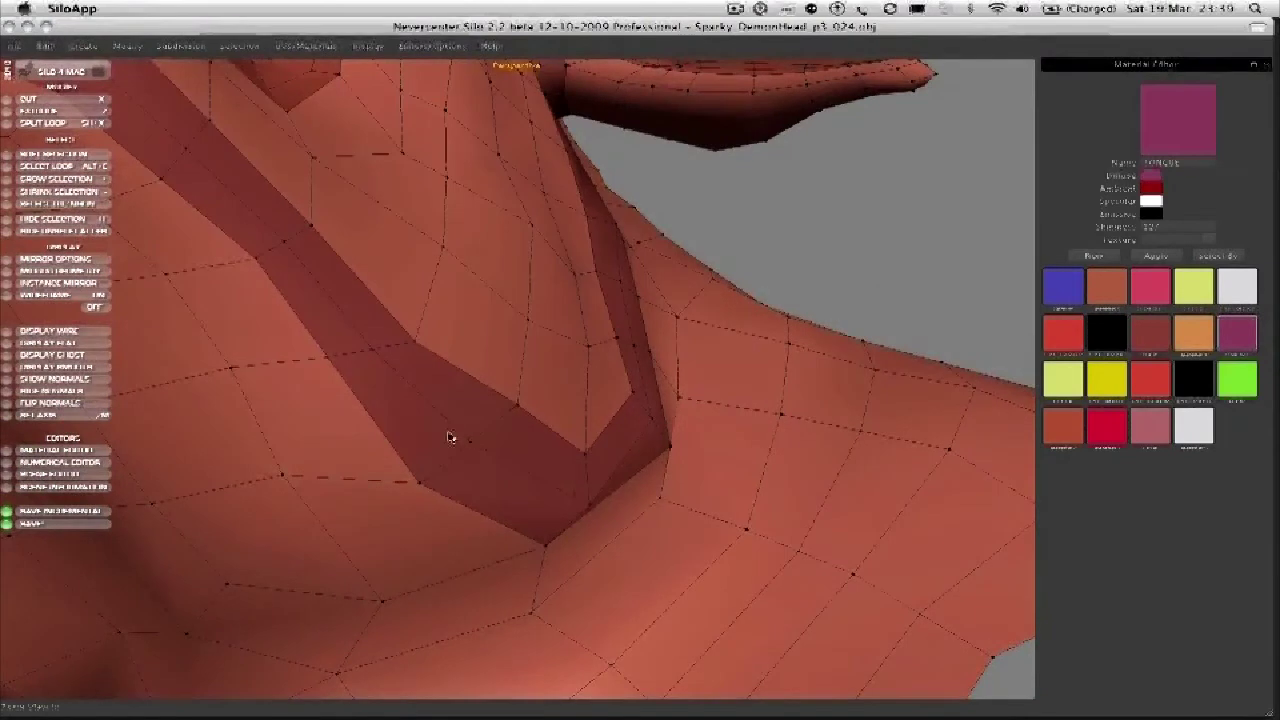
{"action": "middle_click_drag", "start_coordinate": [490, 463], "coordinate": [588, 443]}
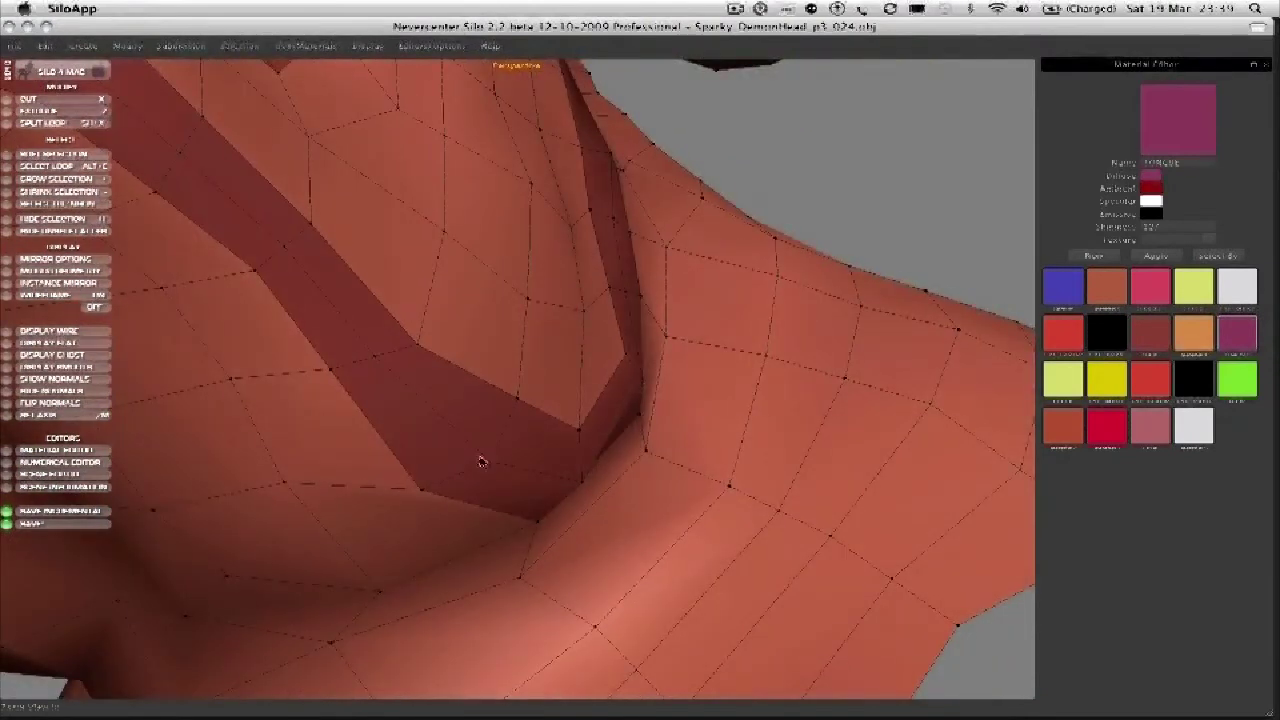
{"action": "middle_click_drag", "start_coordinate": [265, 469], "coordinate": [465, 423]}
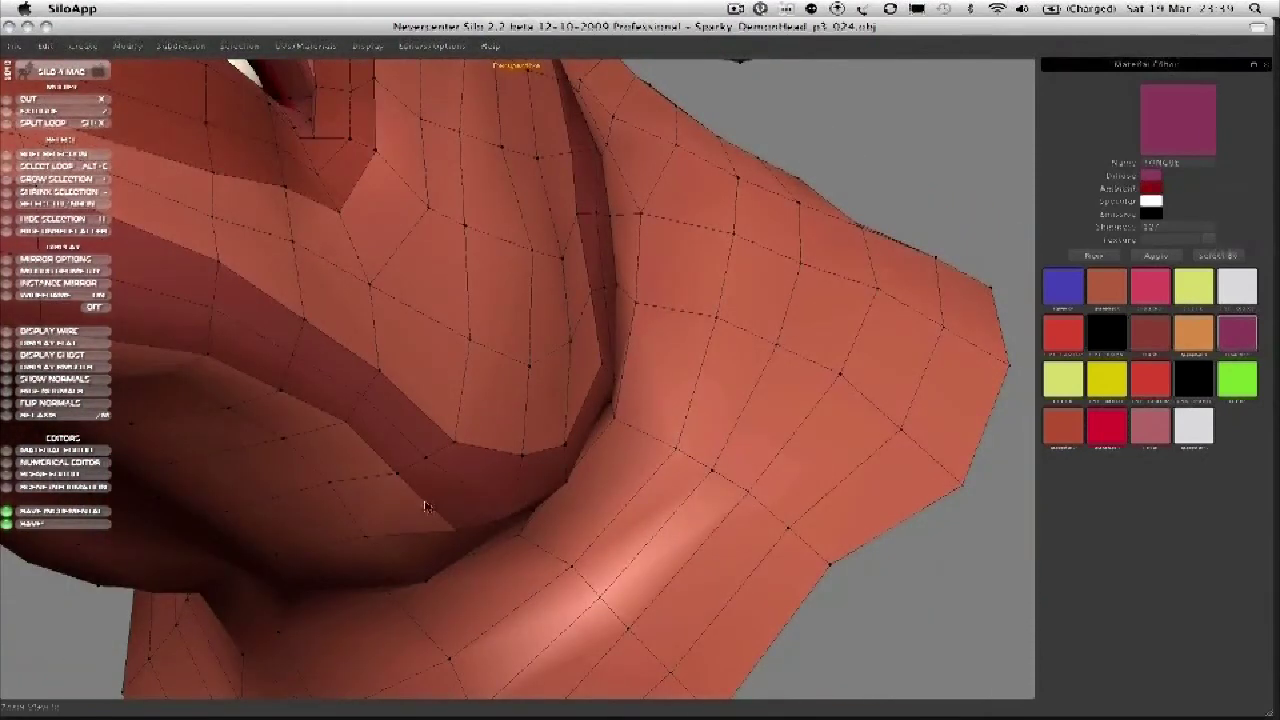
{"action": "middle_click_drag", "start_coordinate": [410, 486], "coordinate": [430, 364]}
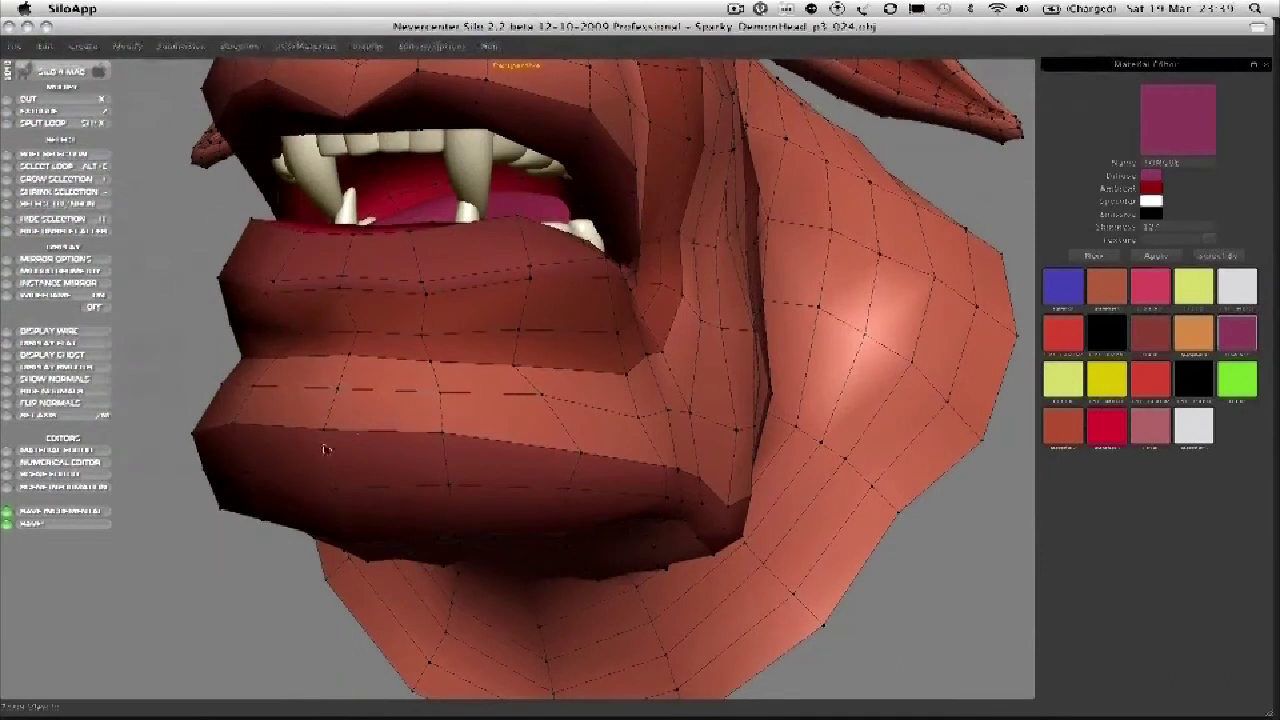
{"action": "middle_click_drag", "start_coordinate": [400, 470], "coordinate": [482, 484]}
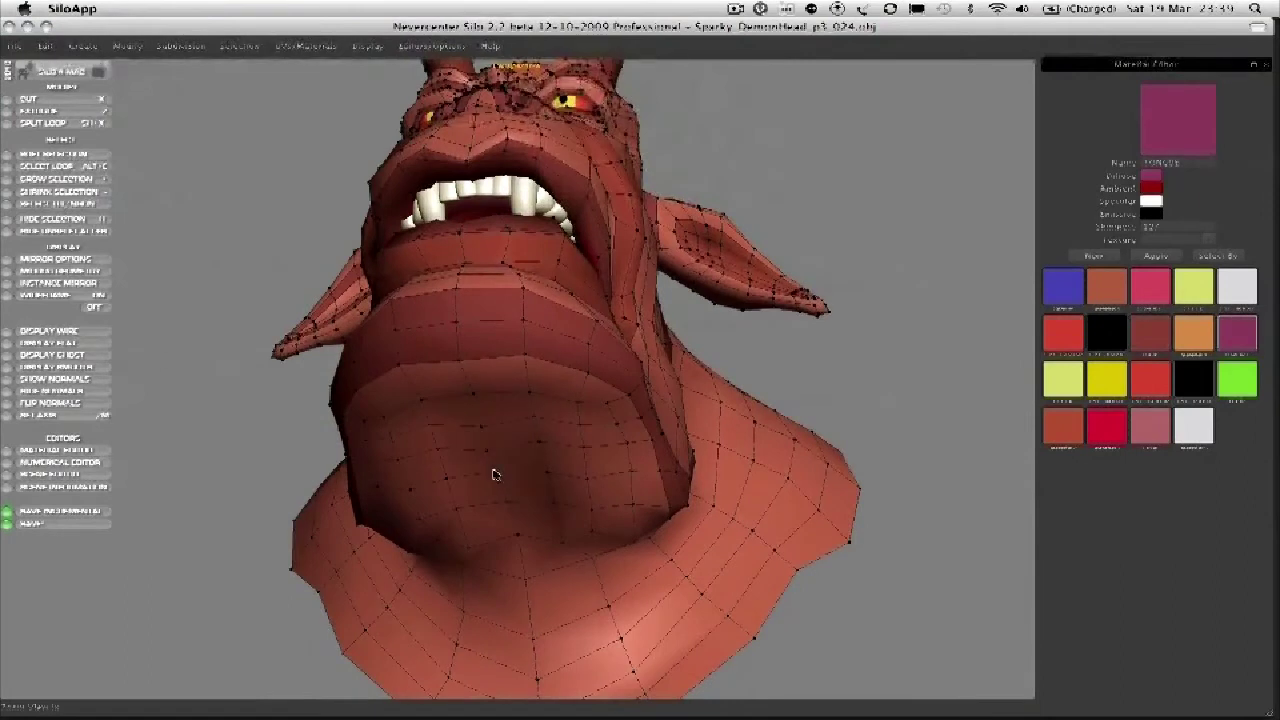
Select the central throat faces from beneath the chin down to the neck's front edge and add an edge loop around them.
{"action": "middle_click_drag", "start_coordinate": [513, 541], "coordinate": [630, 478]}
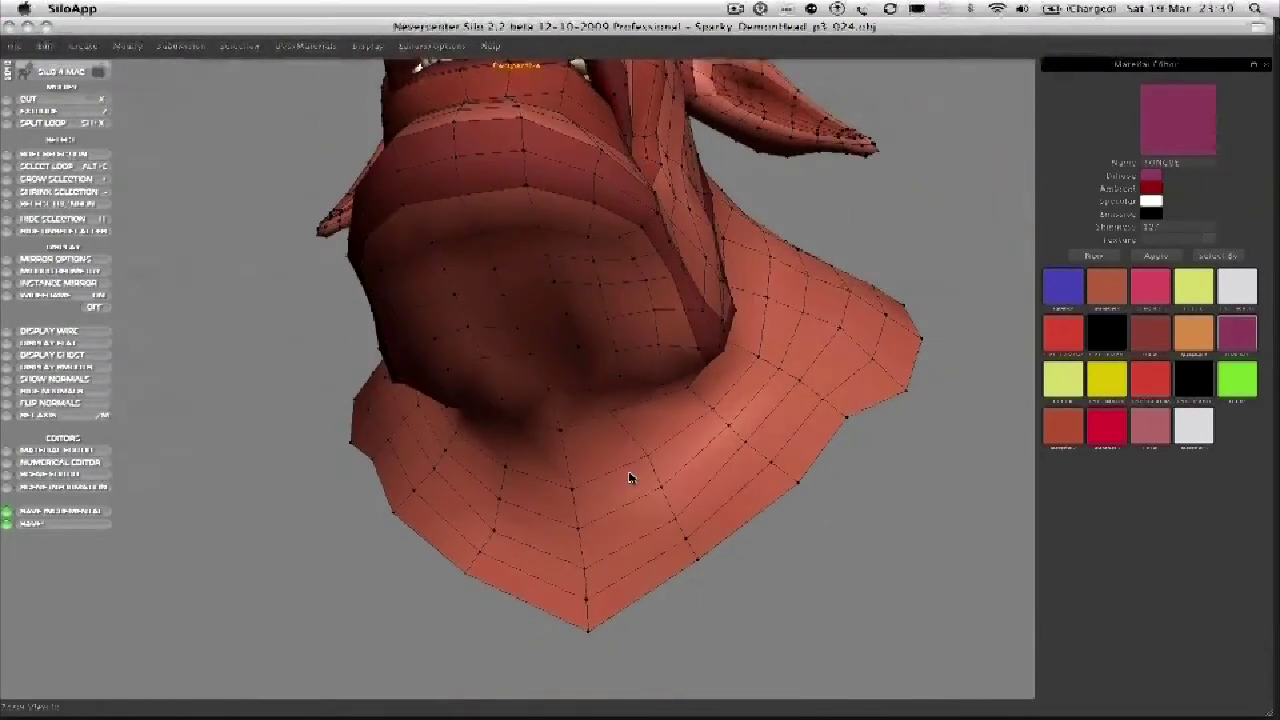
{"action": "left_click", "coordinate": [621, 565]}
{"action": "middle_click_drag", "start_coordinate": [540, 464], "coordinate": [523, 331]}
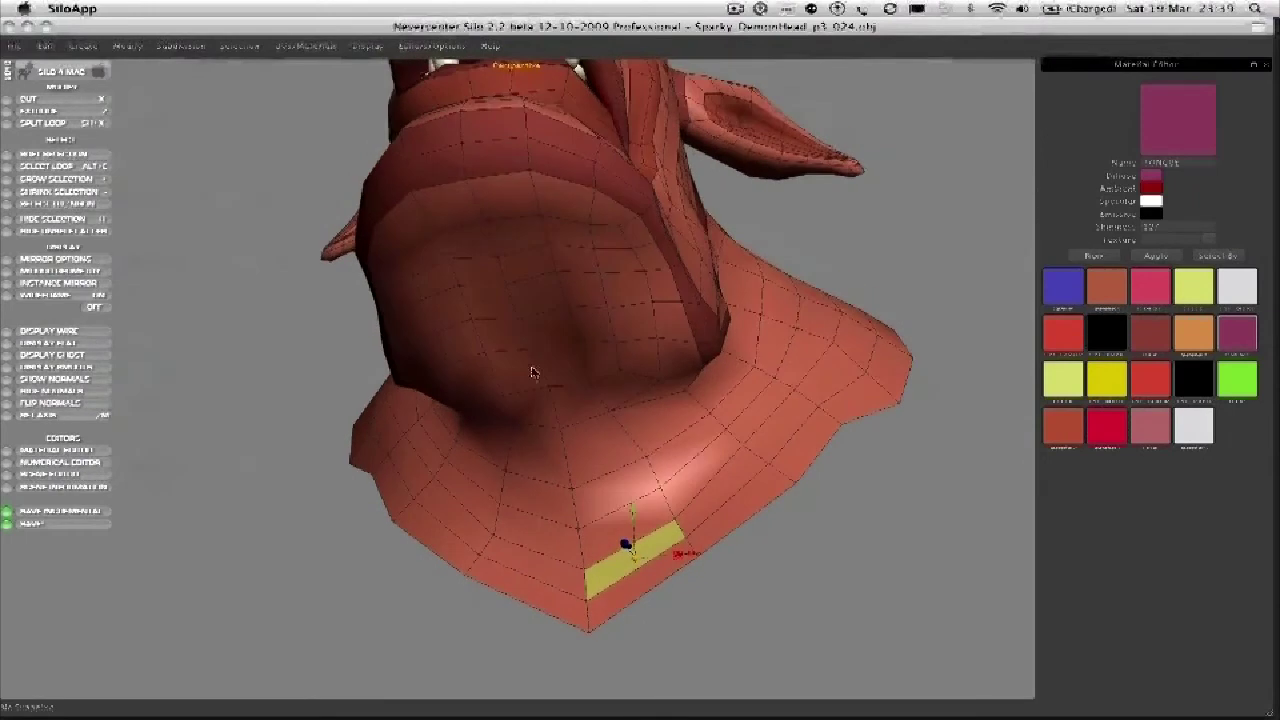
{"action": "left_click", "coordinate": [488, 303]}
{"action": "left_click", "coordinate": [541, 286], "text": "shift"}
{"action": "left_click_drag", "start_coordinate": [521, 342], "coordinate": [608, 571], "text": "shift"}
{"action": "middle_click_drag", "start_coordinate": [608, 503], "coordinate": [467, 523]}
{"action": "mouse_move", "coordinate": [468, 424]}
{"action": "middle_mouse_down"}
{"action": "mouse_move", "coordinate": [449, 466]}
{"action": "mouse_move", "coordinate": [406, 440]}
{"action": "mouse_move", "coordinate": [443, 381]}
{"action": "mouse_move", "coordinate": [497, 440]}
{"action": "middle_mouse_up"}
{"action": "left_click", "coordinate": [811, 286]}
{"action": "left_click_drag", "start_coordinate": [458, 342], "coordinate": [523, 384]}
{"action": "left_click", "coordinate": [286, 380]}
{"action": "middle_click_drag", "start_coordinate": [286, 380], "coordinate": [451, 380]}
{"action": "scroll", "coordinate": [451, 380], "scroll_direction": "up", "scroll_amount": 1}
{"action": "scroll", "coordinate": [366, 514], "scroll_direction": "up", "scroll_amount": 4}
Move the vertices along the neck's lower front edge outward to round off its pointed outline.
{"action": "key", "text": "a"}
{"action": "middle_click_drag", "start_coordinate": [366, 514], "coordinate": [475, 450]}
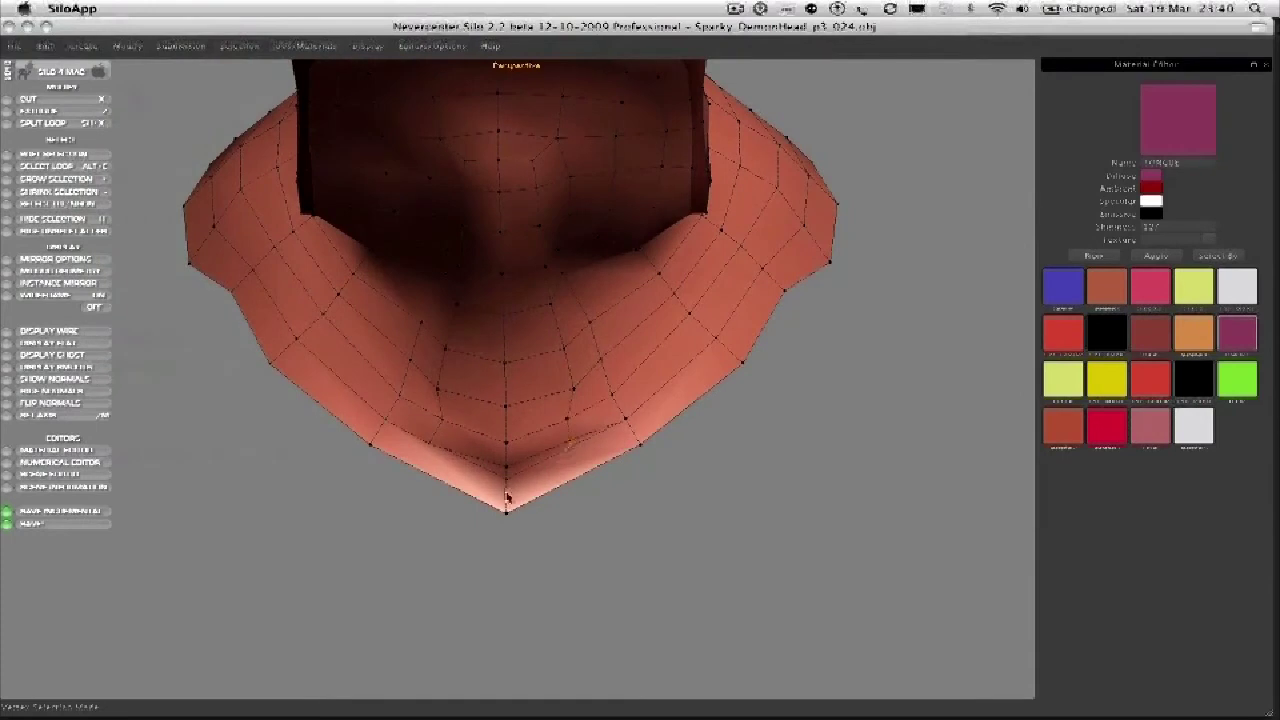
{"action": "left_click_drag", "start_coordinate": [629, 464], "coordinate": [624, 482]}
{"action": "mouse_move", "coordinate": [613, 439]}
{"action": "left_mouse_down"}
{"action": "mouse_move", "coordinate": [609, 459]}
{"action": "mouse_move", "coordinate": [592, 444]}
{"action": "left_mouse_up"}
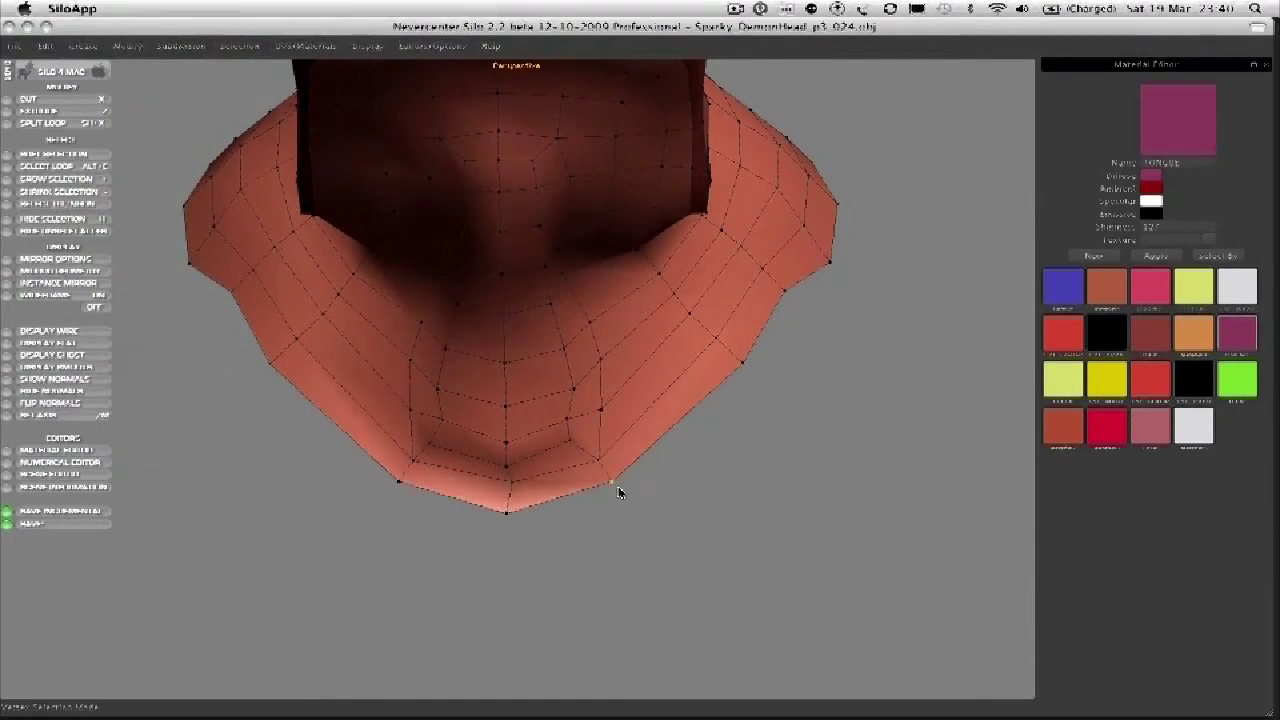
{"action": "middle_click_drag", "start_coordinate": [617, 491], "coordinate": [588, 478]}
Select the face band running from beneath the jaw corner down the side of the neck and add an edge loop around it.
{"action": "double_click", "coordinate": [649, 531]}
{"action": "double_click", "coordinate": [545, 408], "text": "shift"}
{"action": "key", "text": "s"}
{"action": "mouse_move", "coordinate": [545, 408]}
{"action": "middle_mouse_down"}
{"action": "mouse_move", "coordinate": [543, 434]}
{"action": "mouse_move", "coordinate": [549, 425]}
{"action": "middle_mouse_up"}
{"action": "key", "text": "a"}
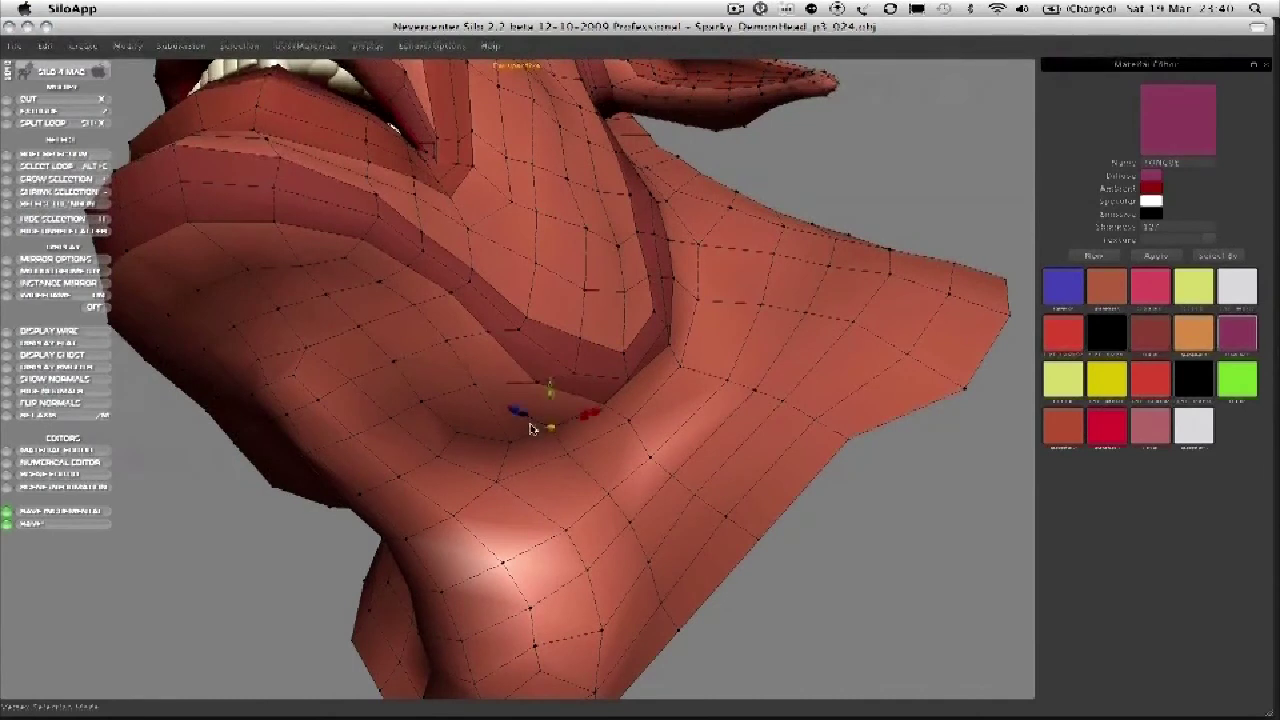
{"action": "key", "text": "d"}
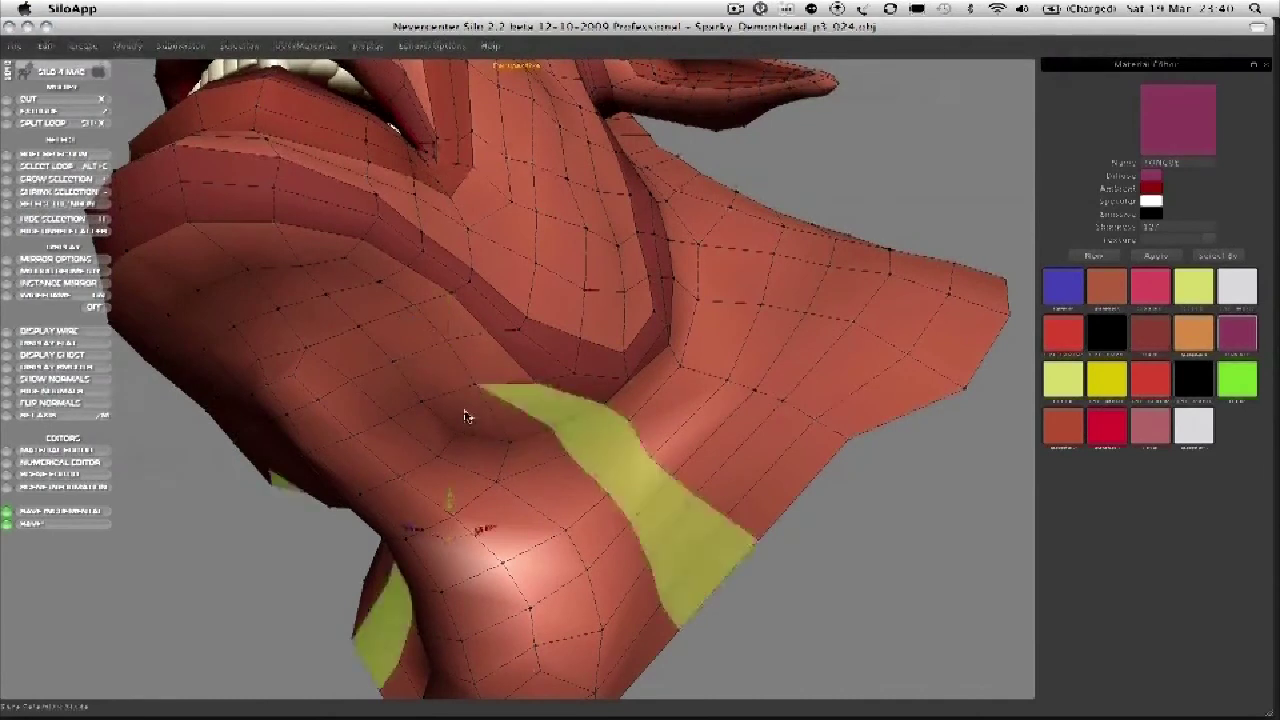
{"action": "left_click", "coordinate": [465, 412]}
{"action": "left_click", "coordinate": [352, 455]}
{"action": "middle_click_drag", "start_coordinate": [332, 477], "coordinate": [436, 430]}
{"action": "key", "text": "alt+e"}
{"action": "double_click", "coordinate": [335, 403], "text": "shift"}
{"action": "key", "text": "a"}
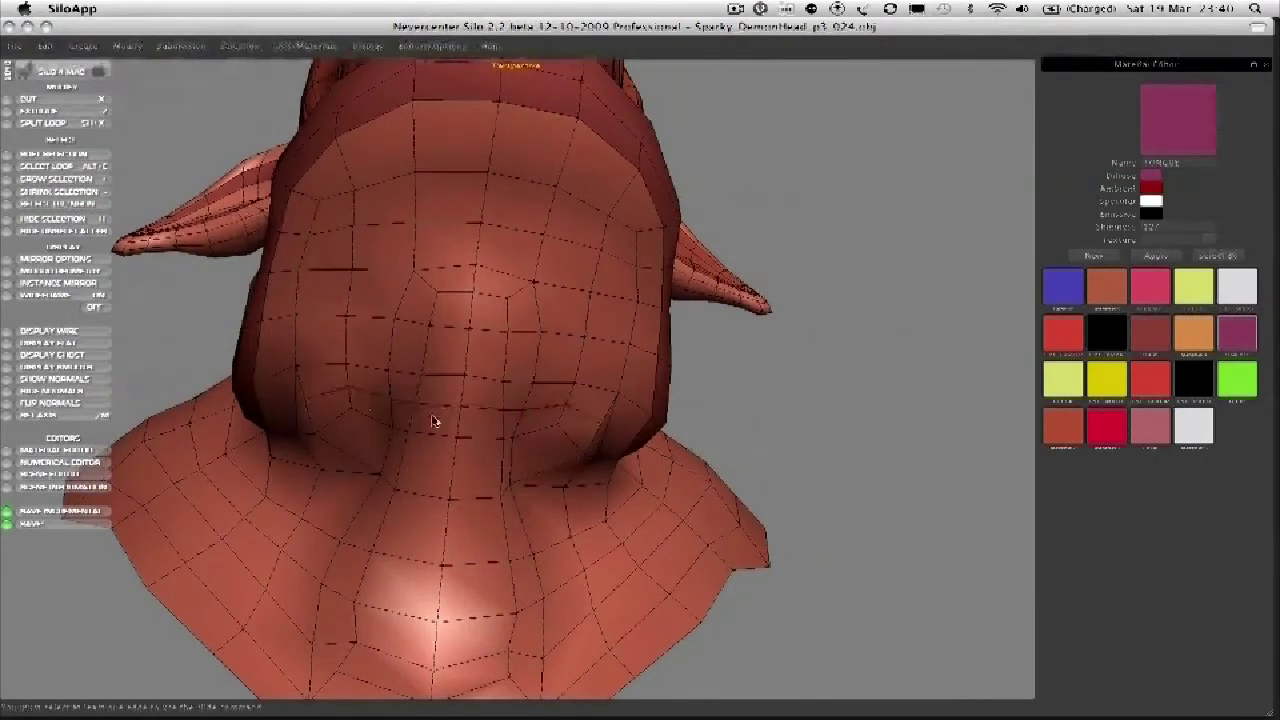
Adjust the vertices beneath the jaw corner and along the side of the neck to even out the mesh spacing.
{"action": "middle_click_drag", "start_coordinate": [414, 343], "coordinate": [477, 460]}
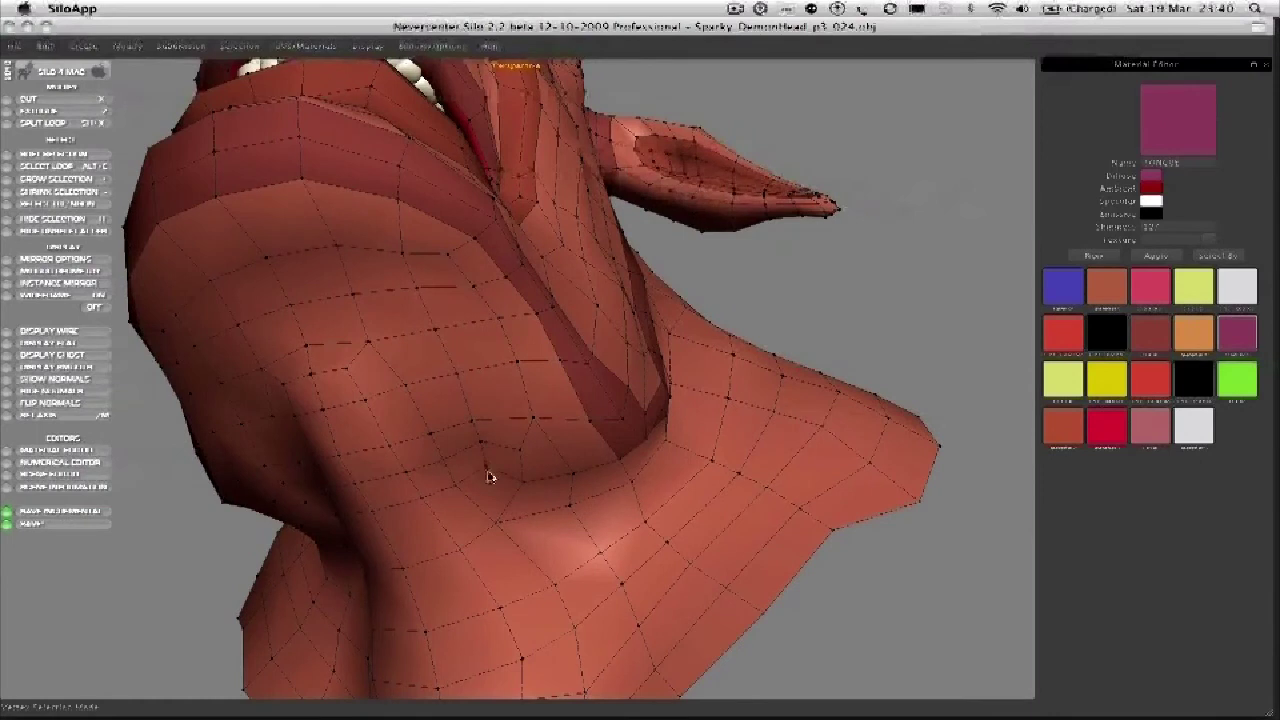
{"action": "middle_click_drag", "start_coordinate": [488, 478], "coordinate": [500, 454]}
{"action": "middle_click_drag", "start_coordinate": [590, 443], "coordinate": [510, 358]}
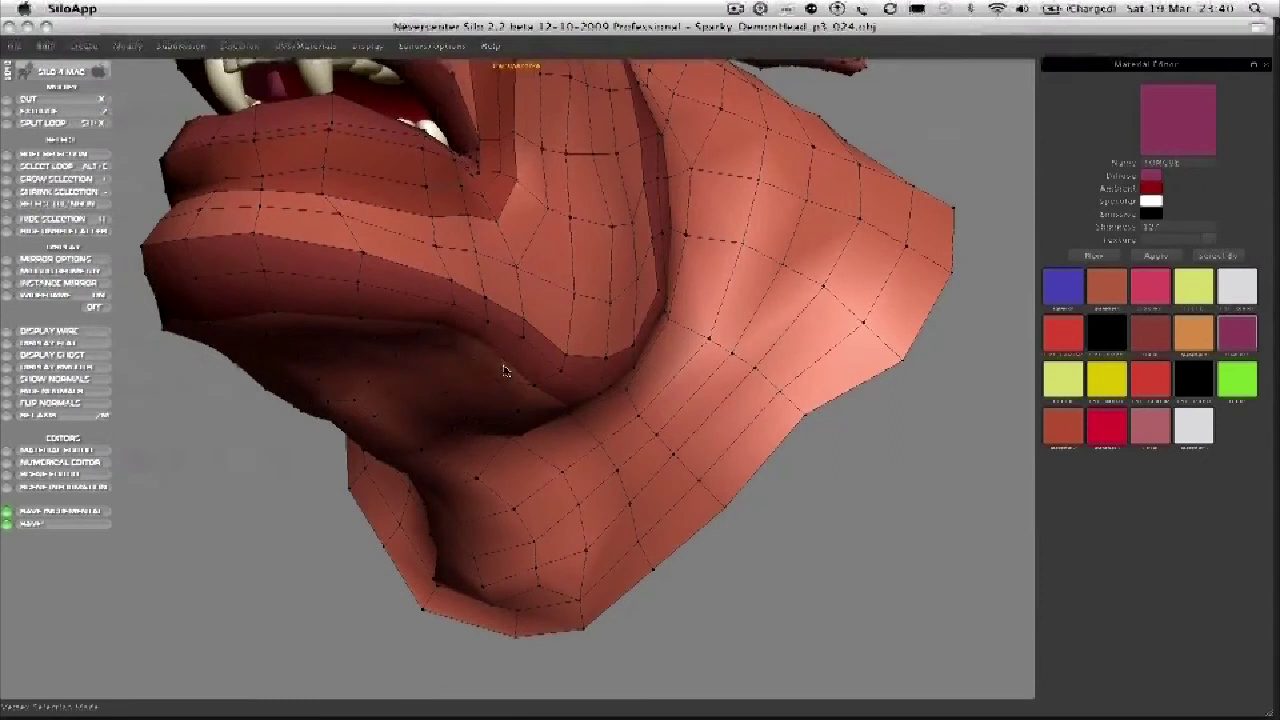
{"action": "middle_click_drag", "start_coordinate": [553, 461], "coordinate": [600, 500]}
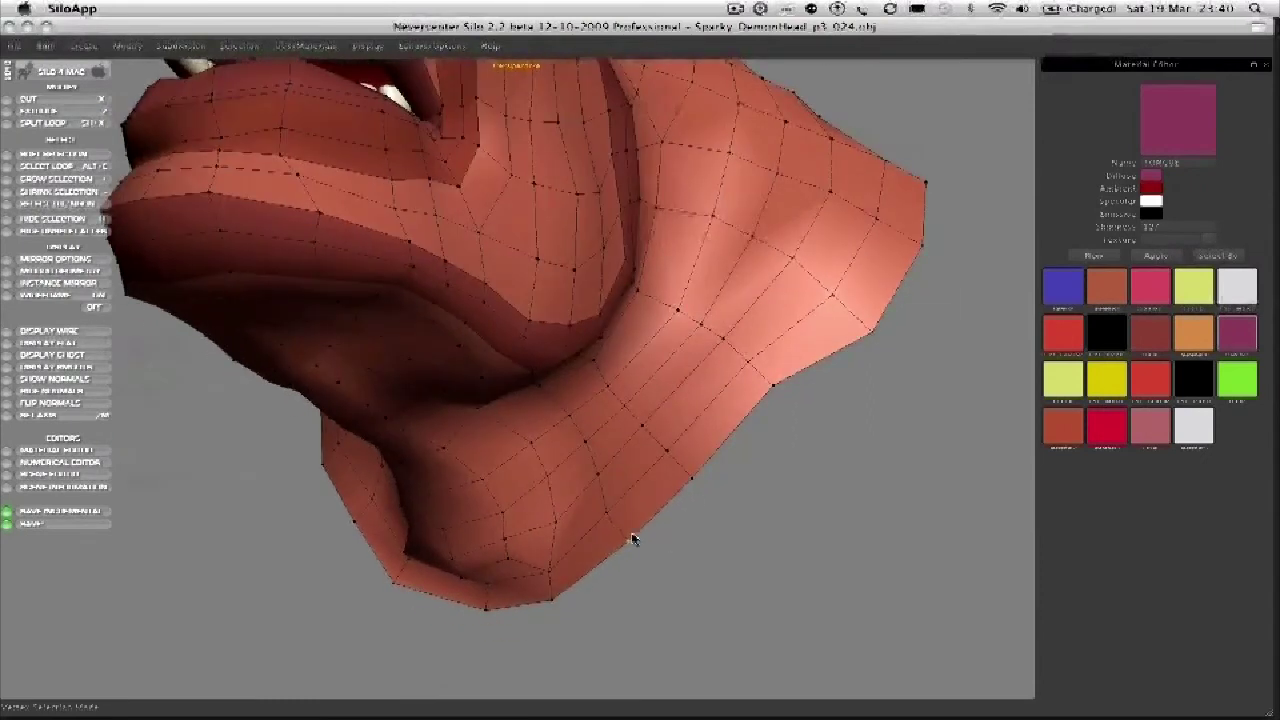
{"action": "middle_click_drag", "start_coordinate": [524, 576], "coordinate": [541, 524]}
Split an edge loop through the face loop beneath the lower lip and another through the lip faces around the mouth.
{"action": "left_click", "coordinate": [538, 590]}
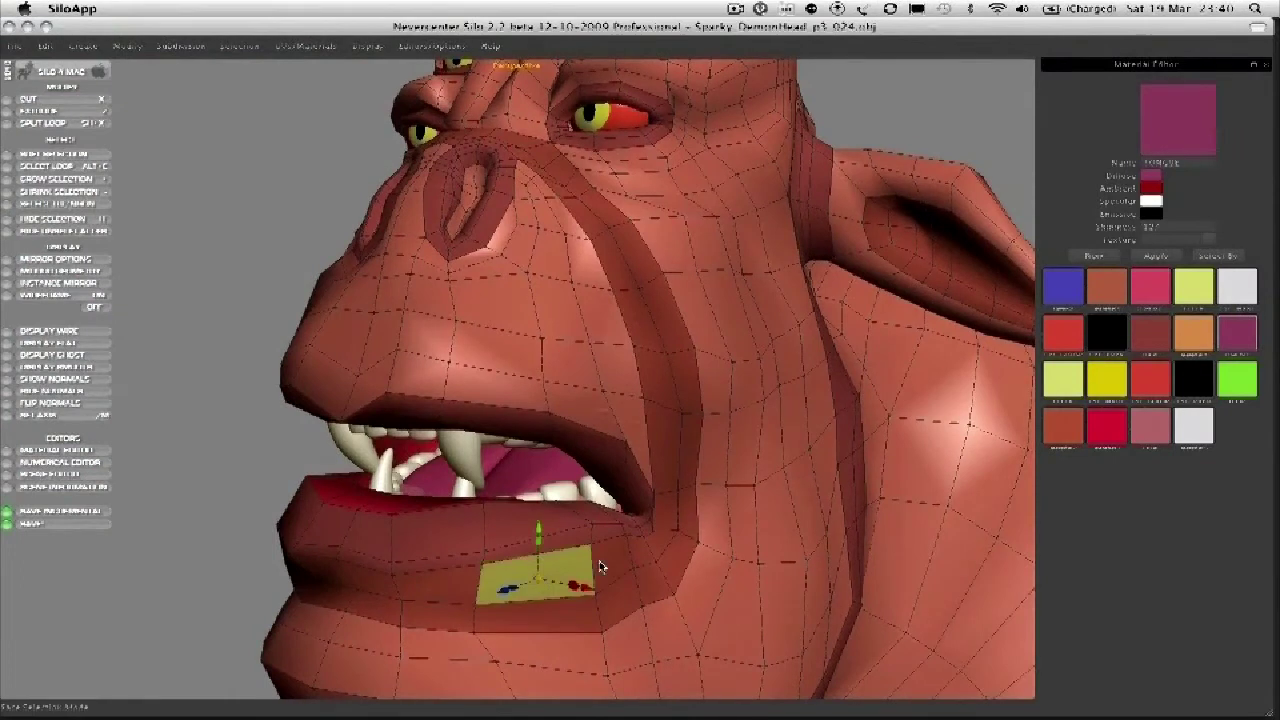
{"action": "left_click", "coordinate": [600, 566], "text": "shift"}
{"action": "key", "text": "alt+e"}
{"action": "middle_click_drag", "start_coordinate": [600, 567], "coordinate": [624, 552]}
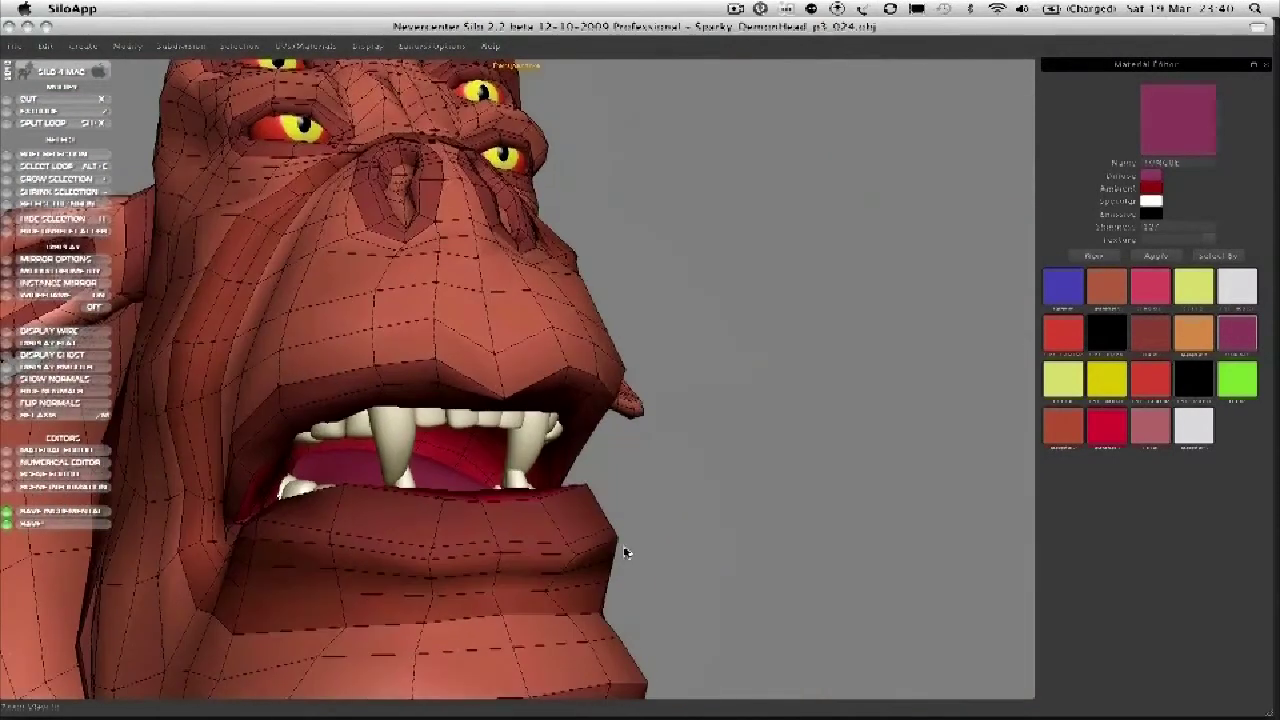
{"action": "left_click", "coordinate": [572, 520]}
{"action": "left_click", "coordinate": [530, 533], "text": "shift"}
{"action": "key", "text": "alt+e"}
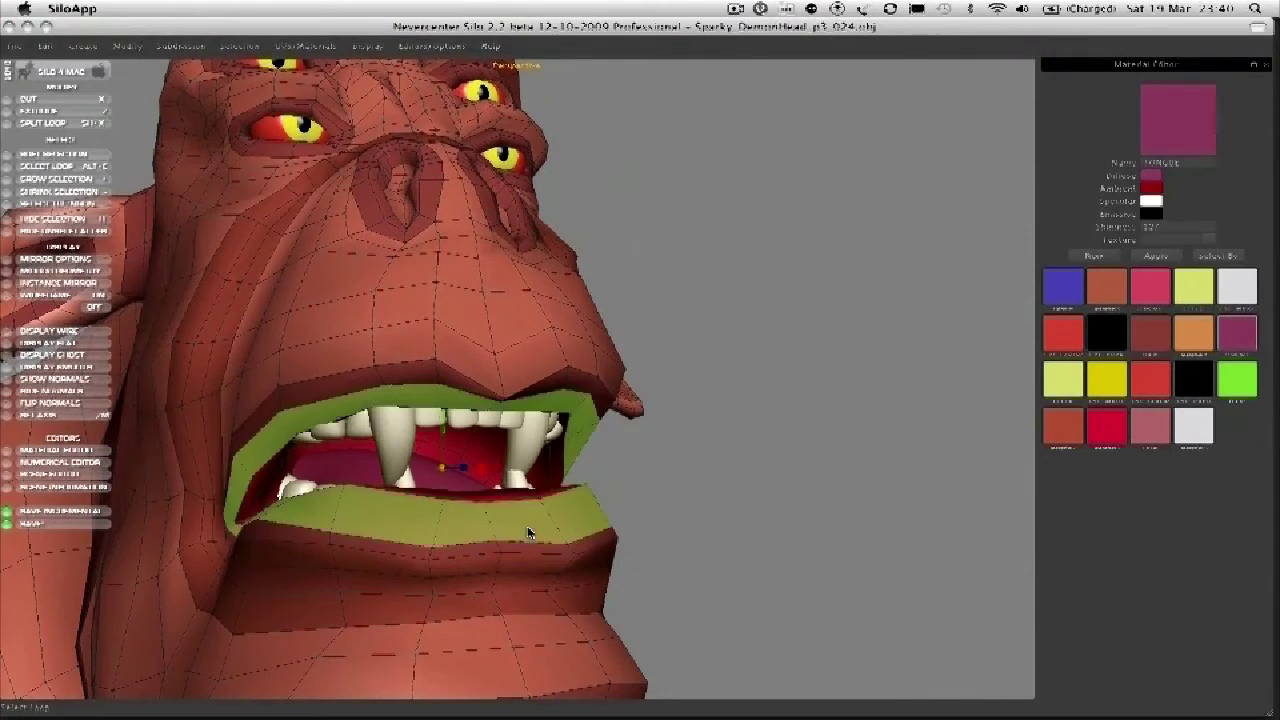
{"action": "key", "text": "shift+x"}
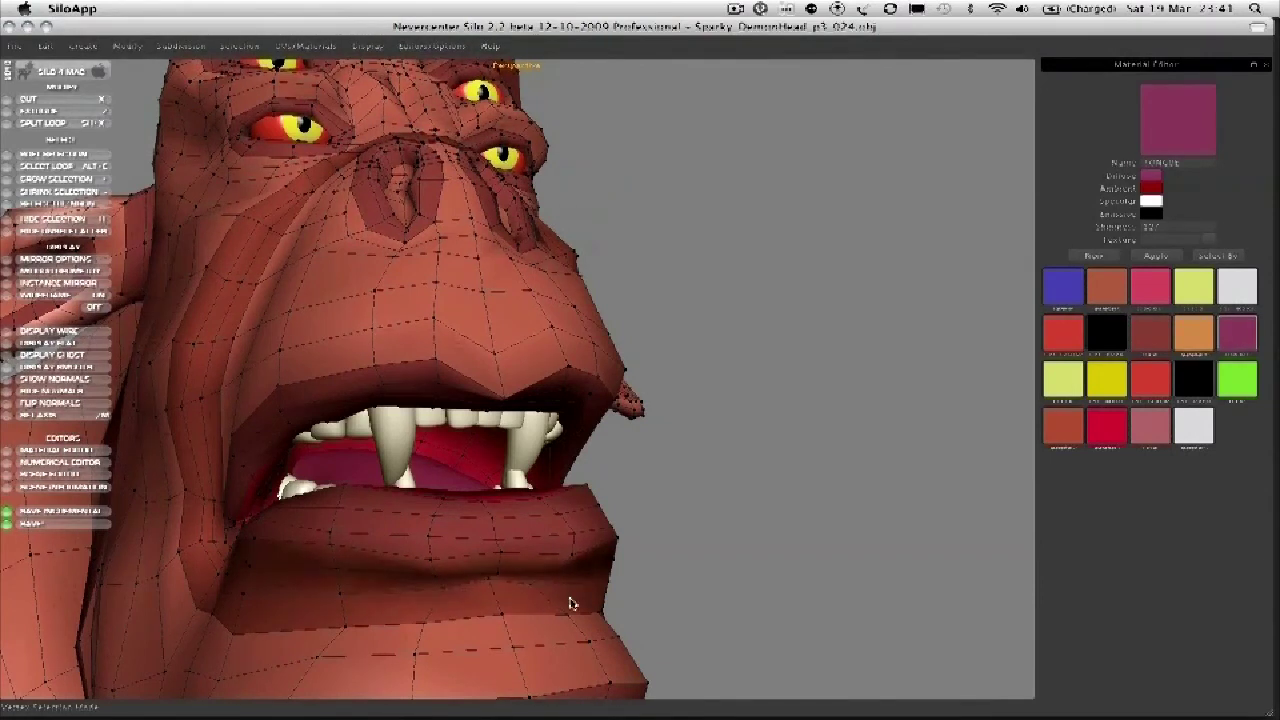
Select the rounded patch of faces on the front of the chin, inset it and scale the inner faces down.
{"action": "mouse_move", "coordinate": [540, 607]}
{"action": "middle_mouse_down"}
{"action": "mouse_move", "coordinate": [636, 573]}
{"action": "mouse_move", "coordinate": [520, 604]}
{"action": "middle_mouse_up"}
{"action": "scroll", "coordinate": [596, 580], "scroll_direction": "down", "scroll_amount": 1}
{"action": "key", "text": "d"}
{"action": "mouse_move", "coordinate": [517, 563]}
{"action": "left_mouse_down"}
{"action": "mouse_move", "coordinate": [500, 562]}
{"action": "mouse_move", "coordinate": [528, 580]}
{"action": "mouse_move", "coordinate": [494, 614]}
{"action": "left_mouse_up"}
{"action": "middle_click_drag", "start_coordinate": [494, 614], "coordinate": [497, 631]}
{"action": "left_click_drag", "start_coordinate": [511, 641], "coordinate": [471, 646], "text": "shift"}
{"action": "scroll", "coordinate": [410, 624], "scroll_direction": "down", "scroll_amount": 3}
{"action": "middle_click_drag", "start_coordinate": [408, 626], "coordinate": [446, 631]}
{"action": "scroll", "coordinate": [500, 620], "scroll_direction": "up", "scroll_amount": 3}
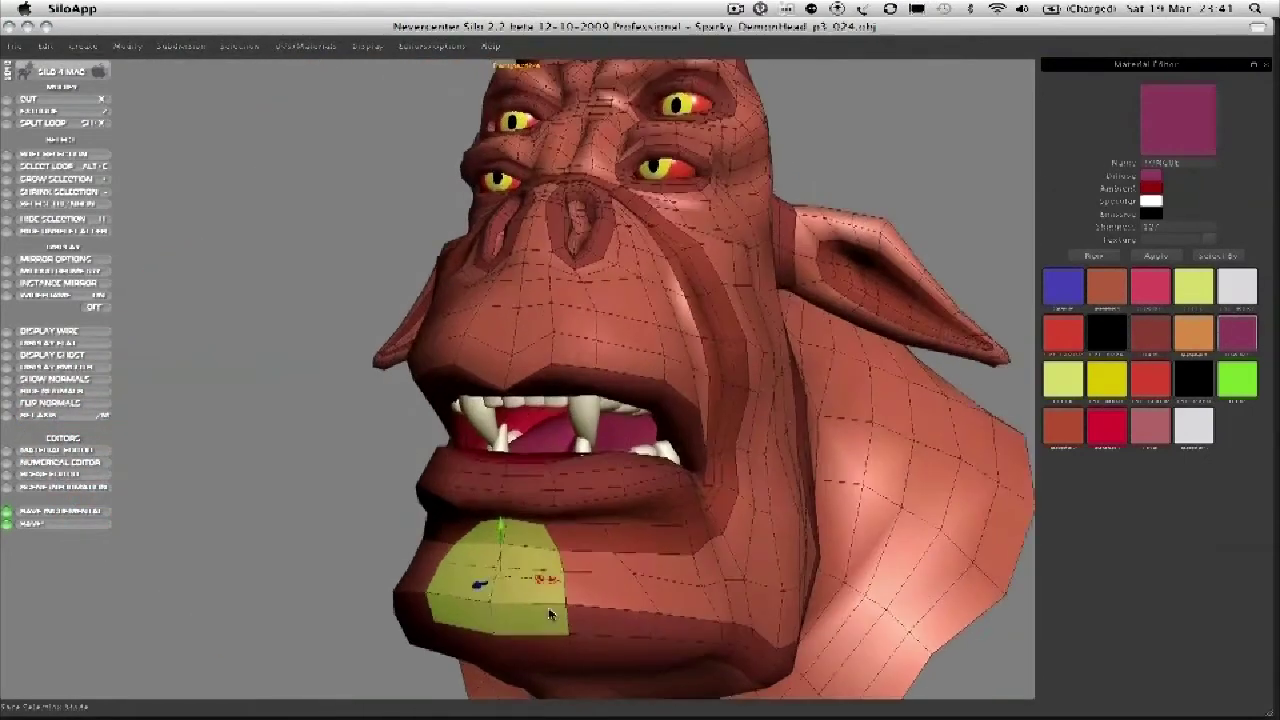
{"action": "middle_click_drag", "start_coordinate": [546, 609], "coordinate": [540, 588]}
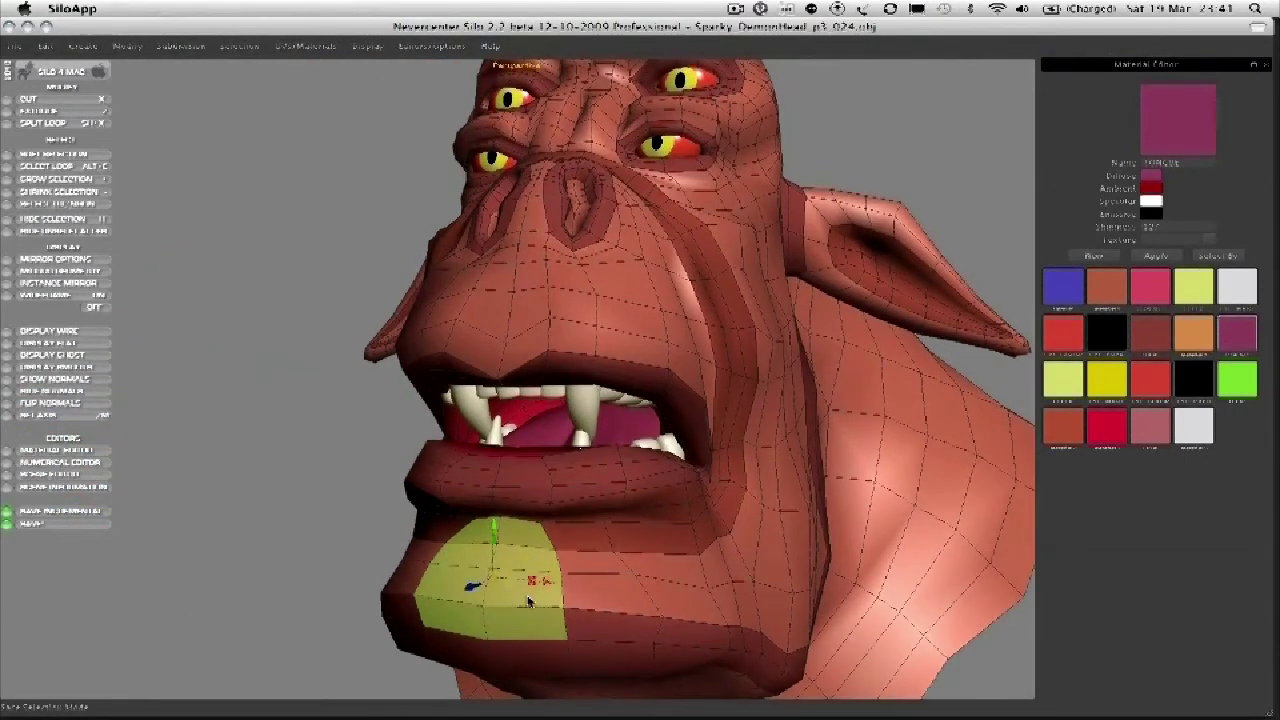
{"action": "mouse_move", "coordinate": [524, 597]}
{"action": "left_mouse_down"}
{"action": "mouse_move", "coordinate": [458, 582]}
{"action": "mouse_move", "coordinate": [520, 548]}
{"action": "mouse_move", "coordinate": [468, 566]}
{"action": "left_mouse_up"}
{"action": "key", "text": "b"}
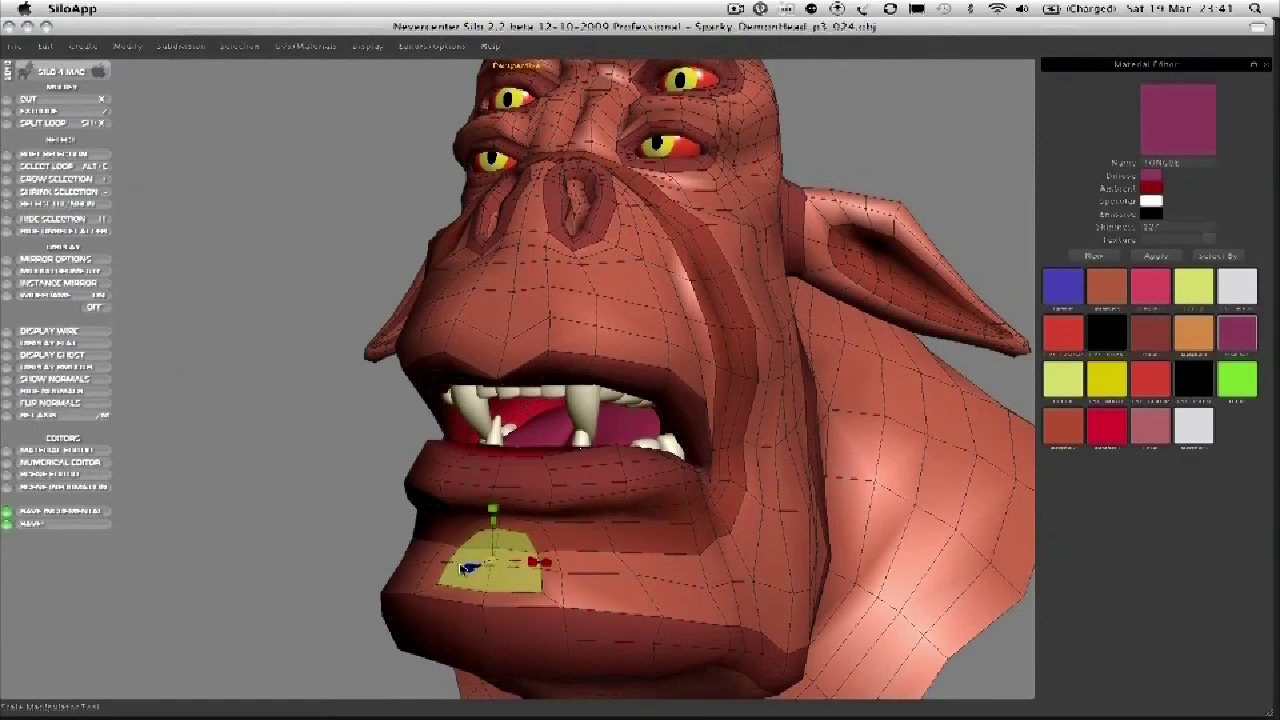
{"action": "middle_click_drag", "start_coordinate": [467, 570], "coordinate": [465, 576]}
Move the vertices around the inset chin patch and its upper edge to even out the surrounding faces.
{"action": "key", "text": "a"}
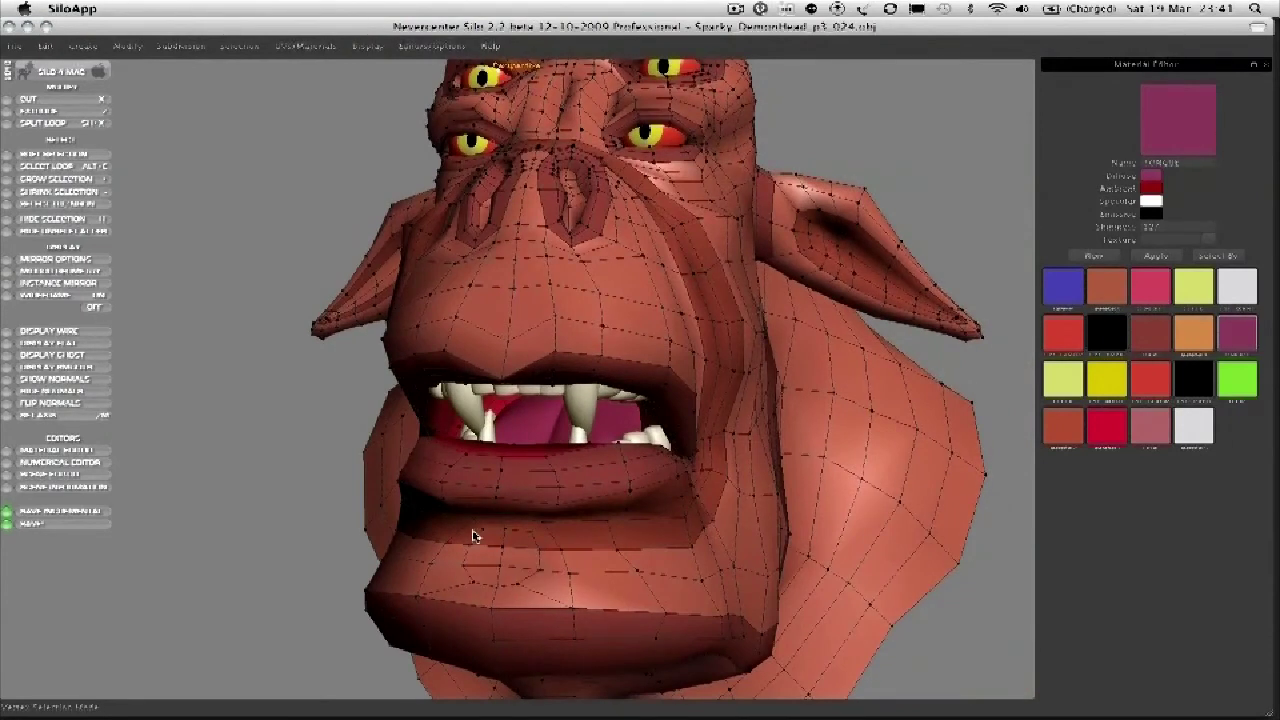
{"action": "scroll", "coordinate": [476, 548], "scroll_direction": "down", "scroll_amount": 5}
{"action": "middle_click_drag", "start_coordinate": [469, 560], "coordinate": [491, 514]}
{"action": "scroll", "coordinate": [400, 570], "scroll_direction": "up", "scroll_amount": 6}
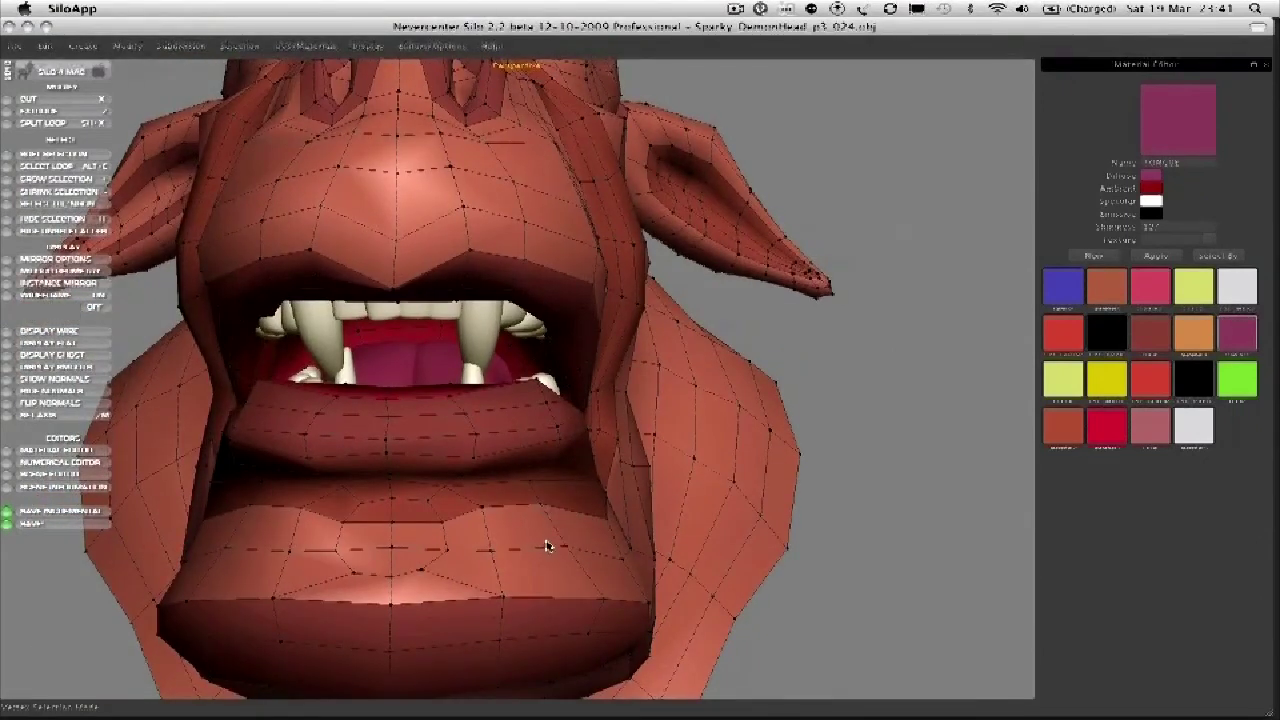
{"action": "mouse_move", "coordinate": [500, 557]}
{"action": "middle_mouse_down"}
{"action": "mouse_move", "coordinate": [508, 594]}
{"action": "mouse_move", "coordinate": [485, 574]}
{"action": "middle_mouse_up"}
{"action": "middle_click_drag", "start_coordinate": [385, 558], "coordinate": [417, 506]}
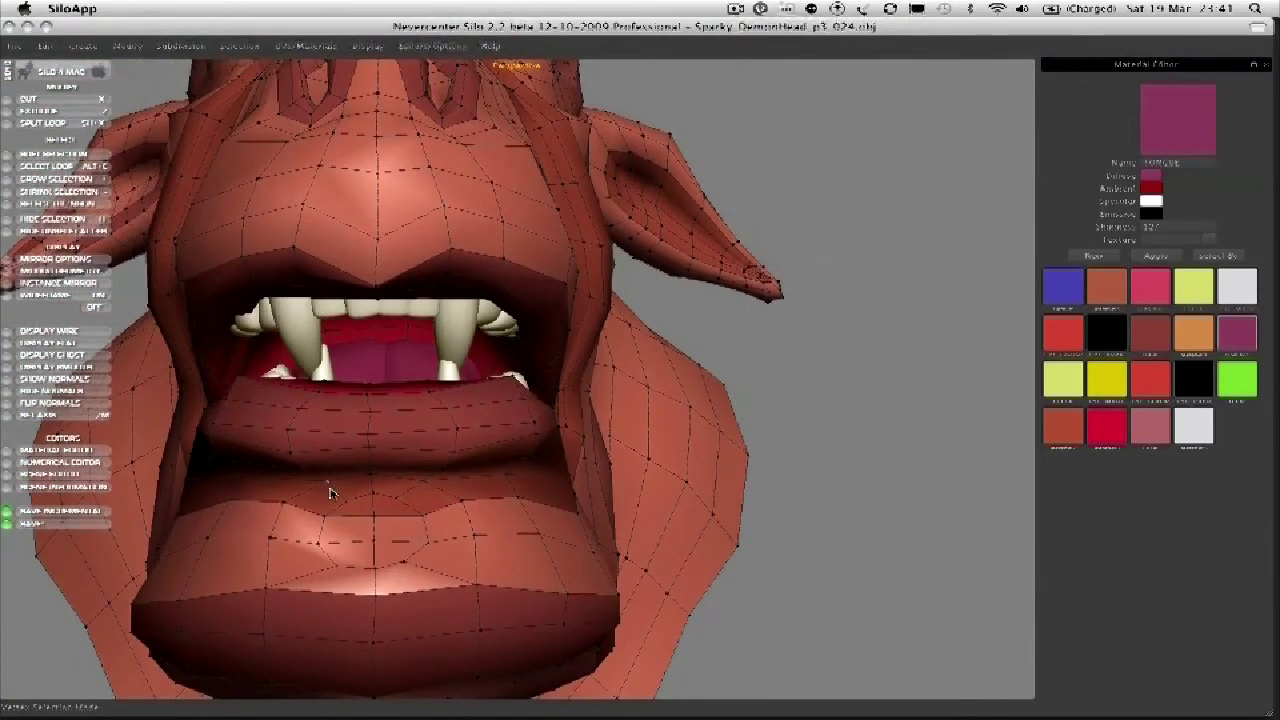
Examine the wireframe flow around the mouth, lower lip and chin.
{"action": "middle_click_drag", "start_coordinate": [494, 553], "coordinate": [540, 517]}
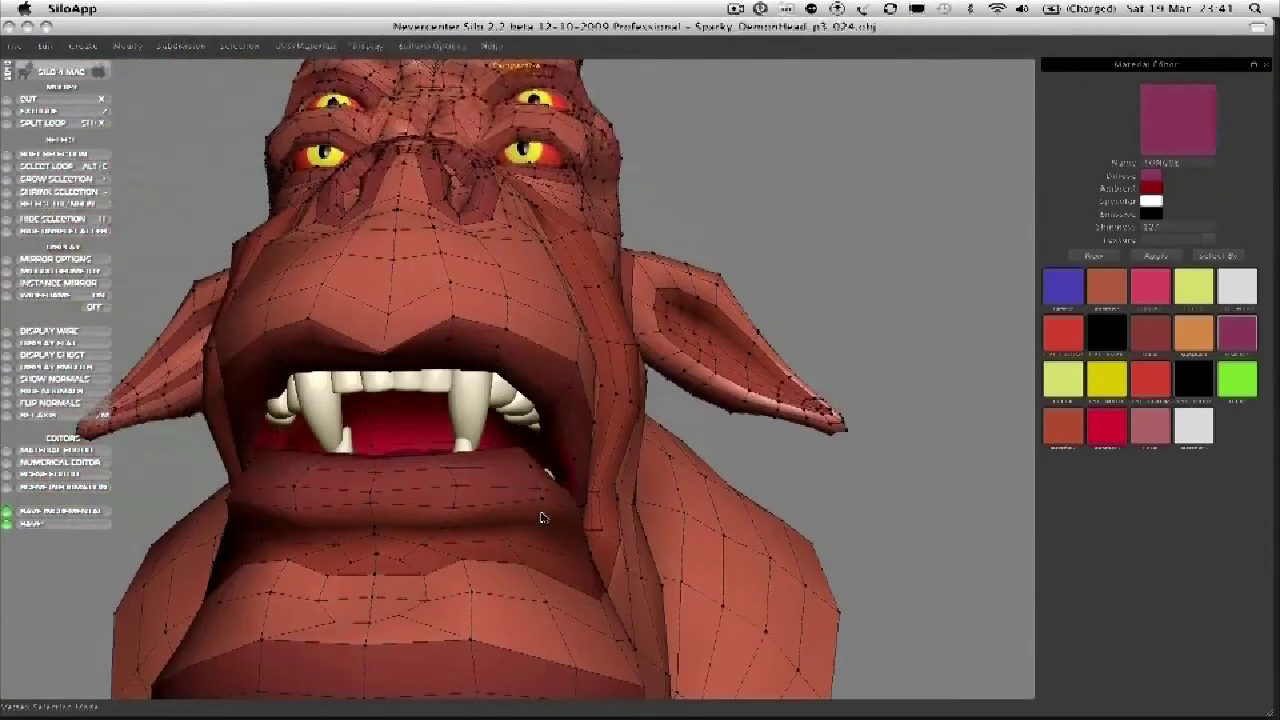
{"action": "key", "text": "f"}
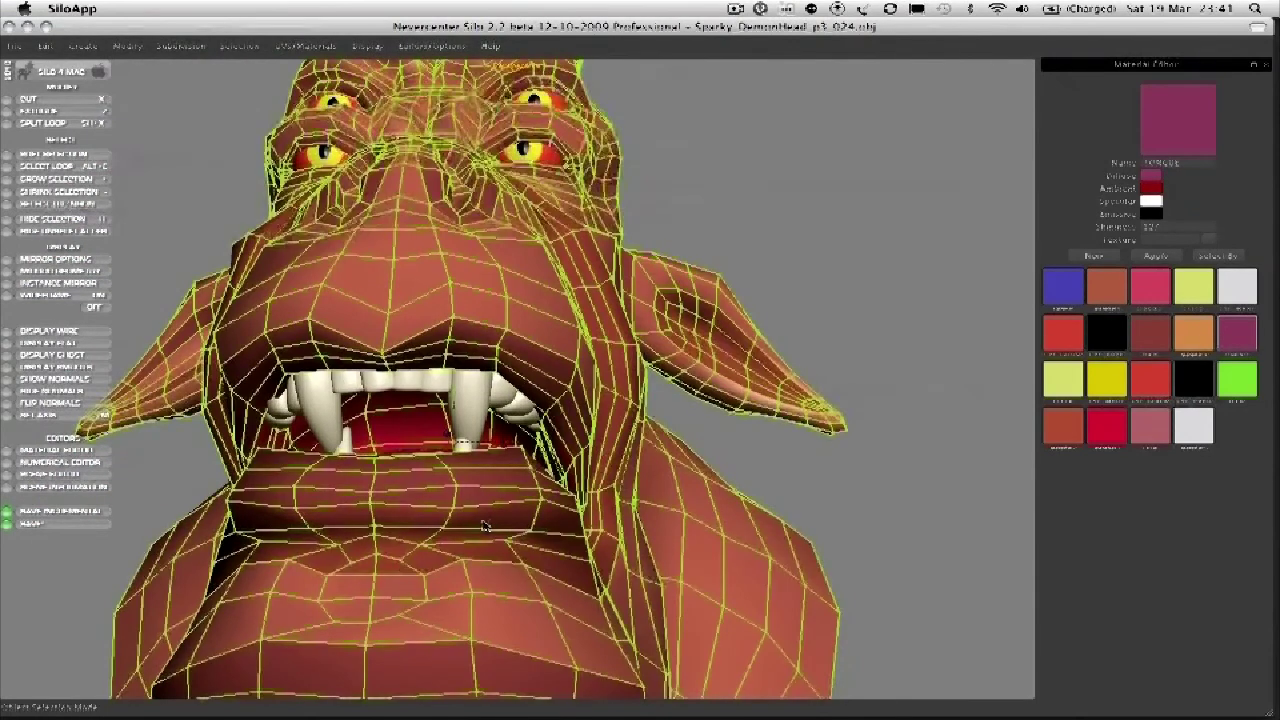
{"action": "key", "text": "a"}
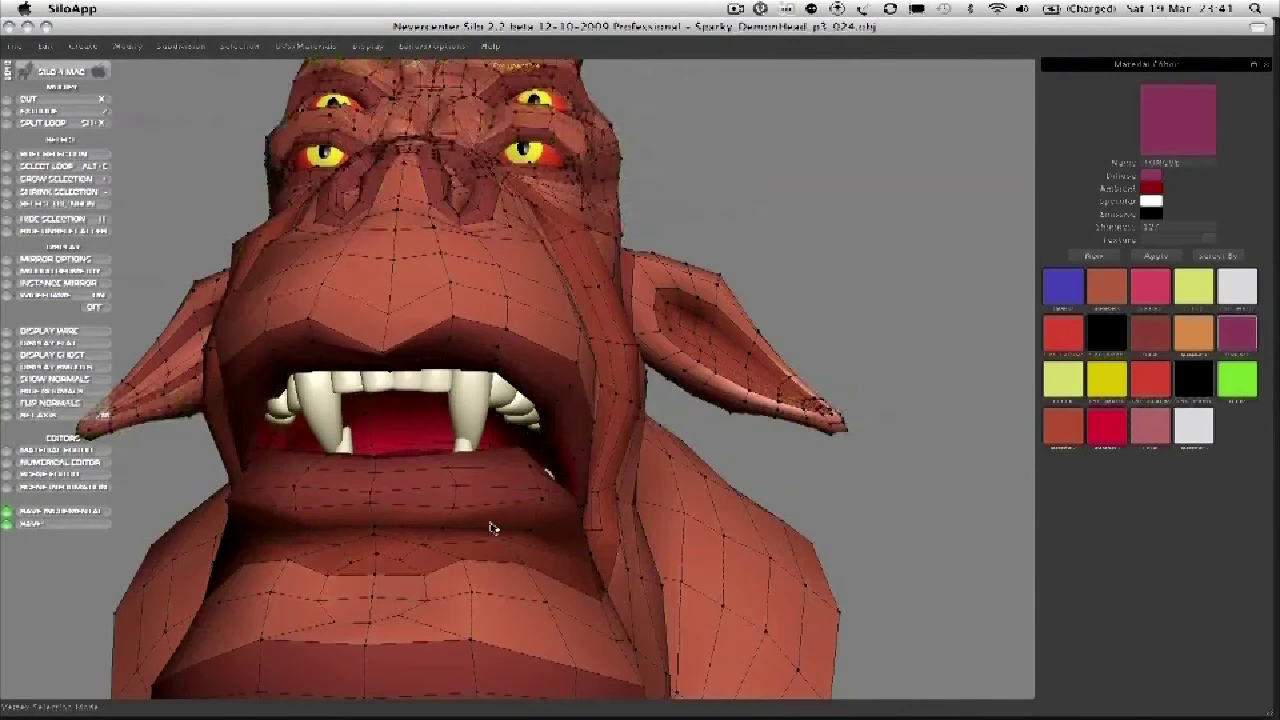
{"action": "middle_click_drag", "start_coordinate": [495, 525], "coordinate": [540, 512]}
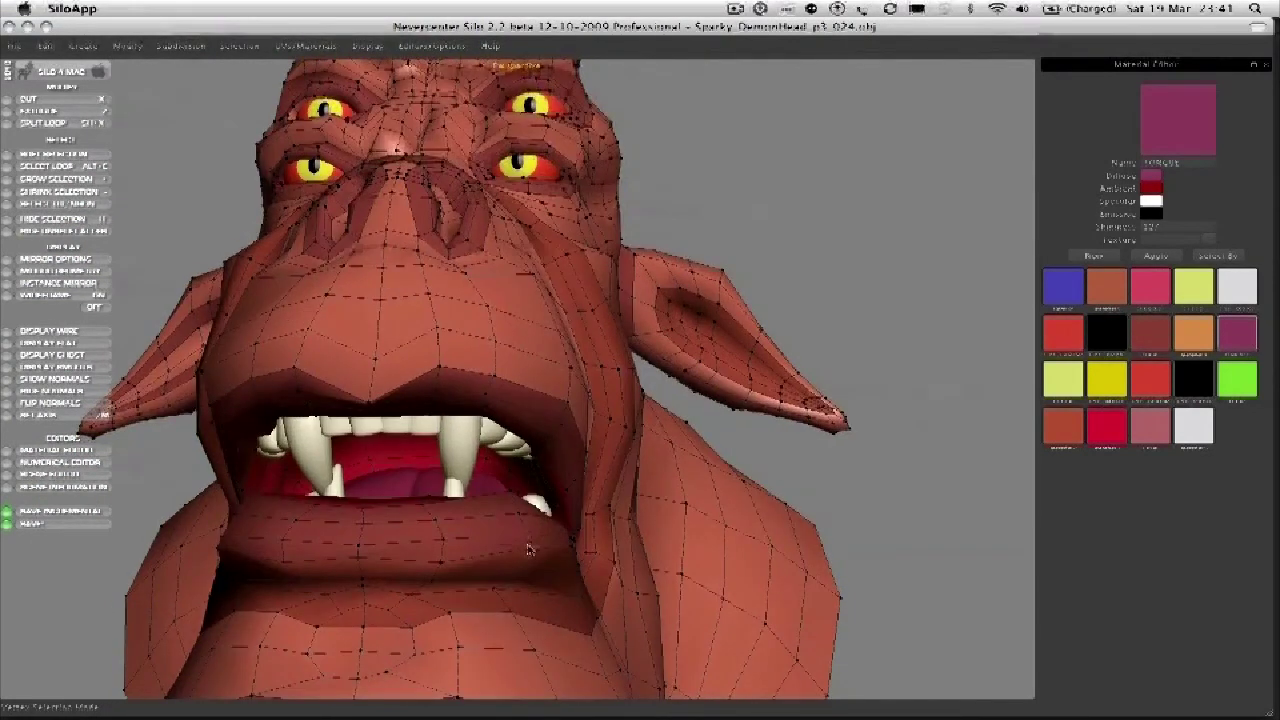
{"action": "key", "text": "f"}
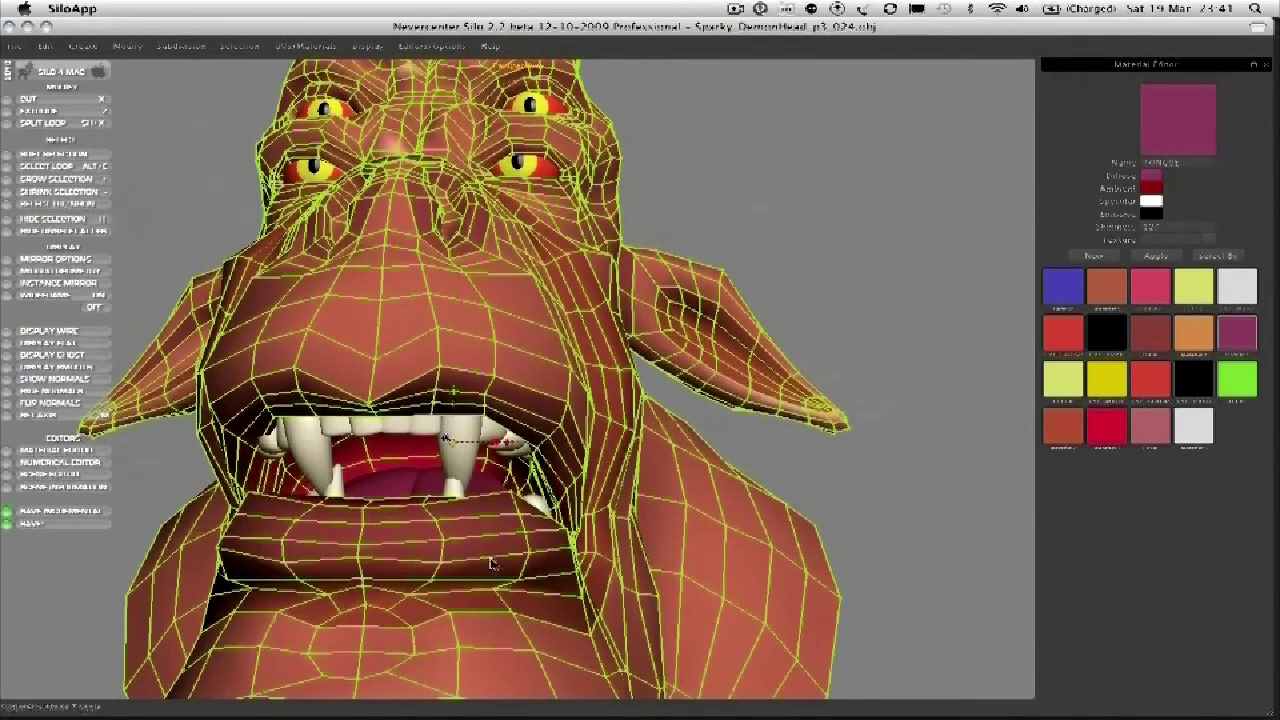
{"action": "key", "text": "a"}
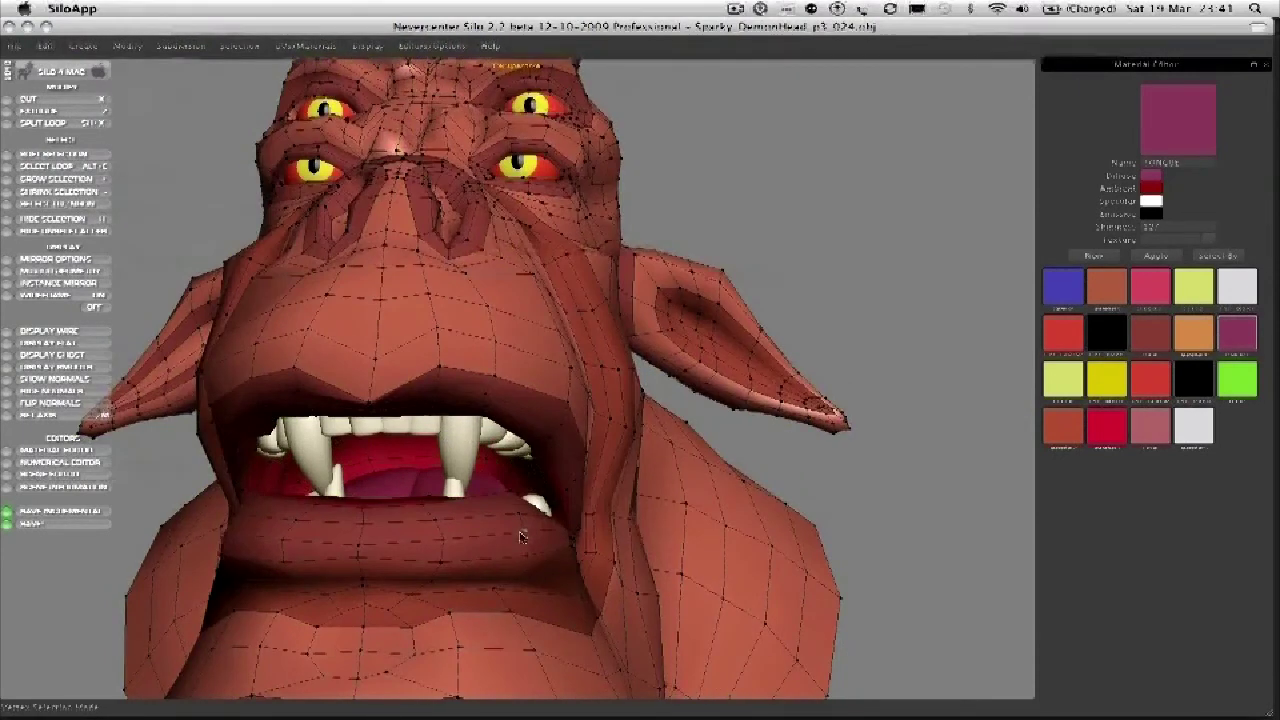
Slide the edge loop running along the inside of the lower lip to adjust its spacing beside the teeth.
{"action": "scroll", "coordinate": [520, 535], "scroll_direction": "up", "scroll_amount": 5}
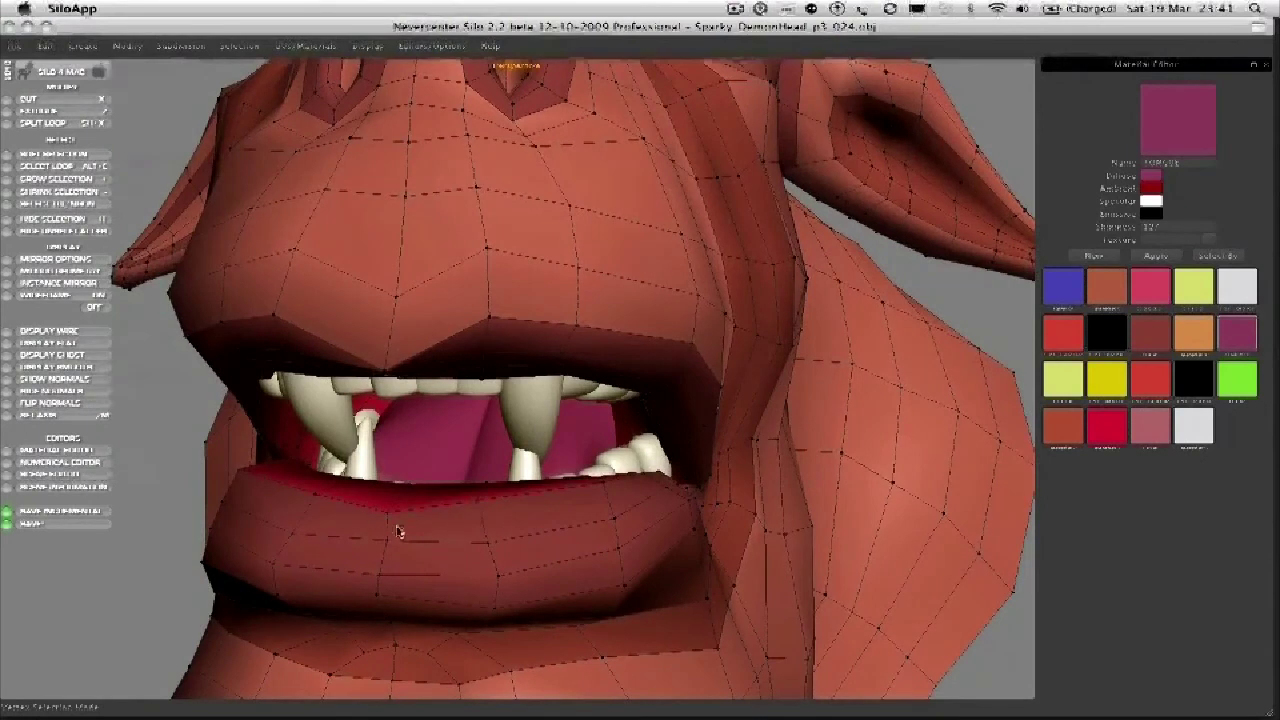
{"action": "middle_click_drag", "start_coordinate": [413, 519], "coordinate": [457, 476]}
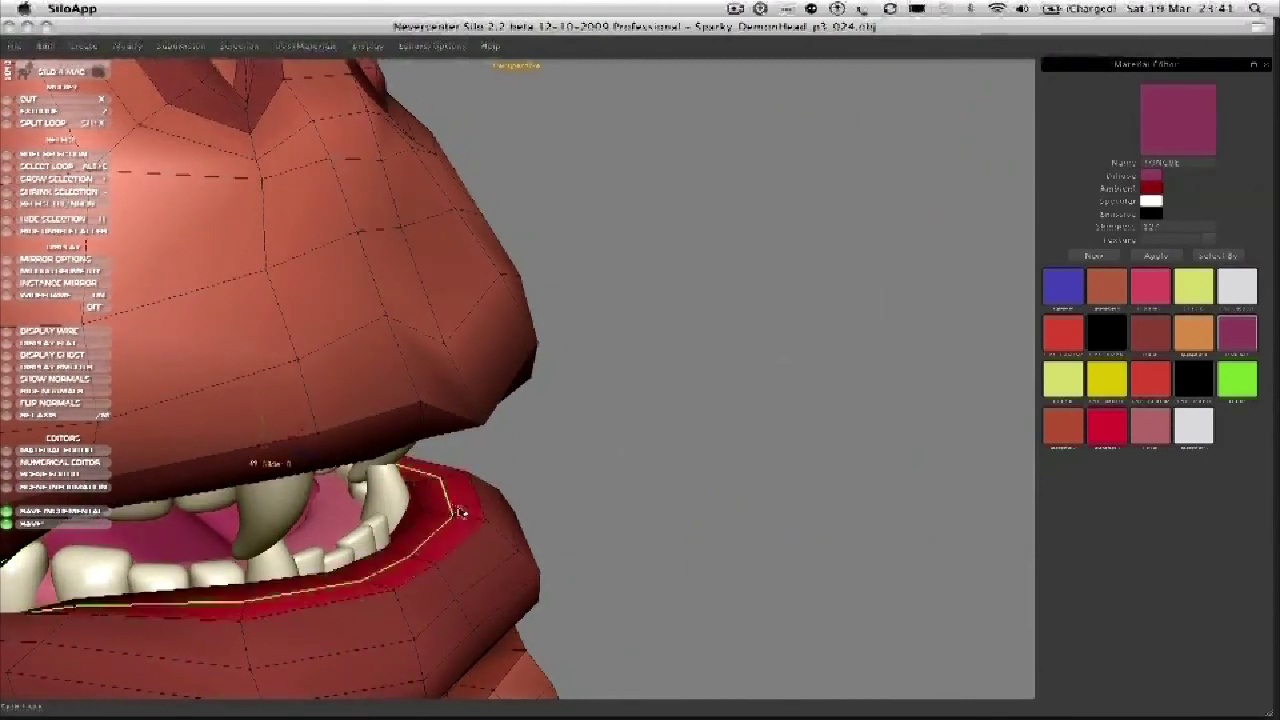
{"action": "mouse_move", "coordinate": [486, 514]}
{"action": "middle_mouse_down"}
{"action": "mouse_move", "coordinate": [453, 514]}
{"action": "mouse_move", "coordinate": [497, 493]}
{"action": "middle_mouse_up"}
{"action": "left_click", "coordinate": [514, 531]}
{"action": "left_click_drag", "start_coordinate": [557, 449], "coordinate": [636, 570]}
{"action": "middle_click_drag", "start_coordinate": [643, 563], "coordinate": [484, 395]}
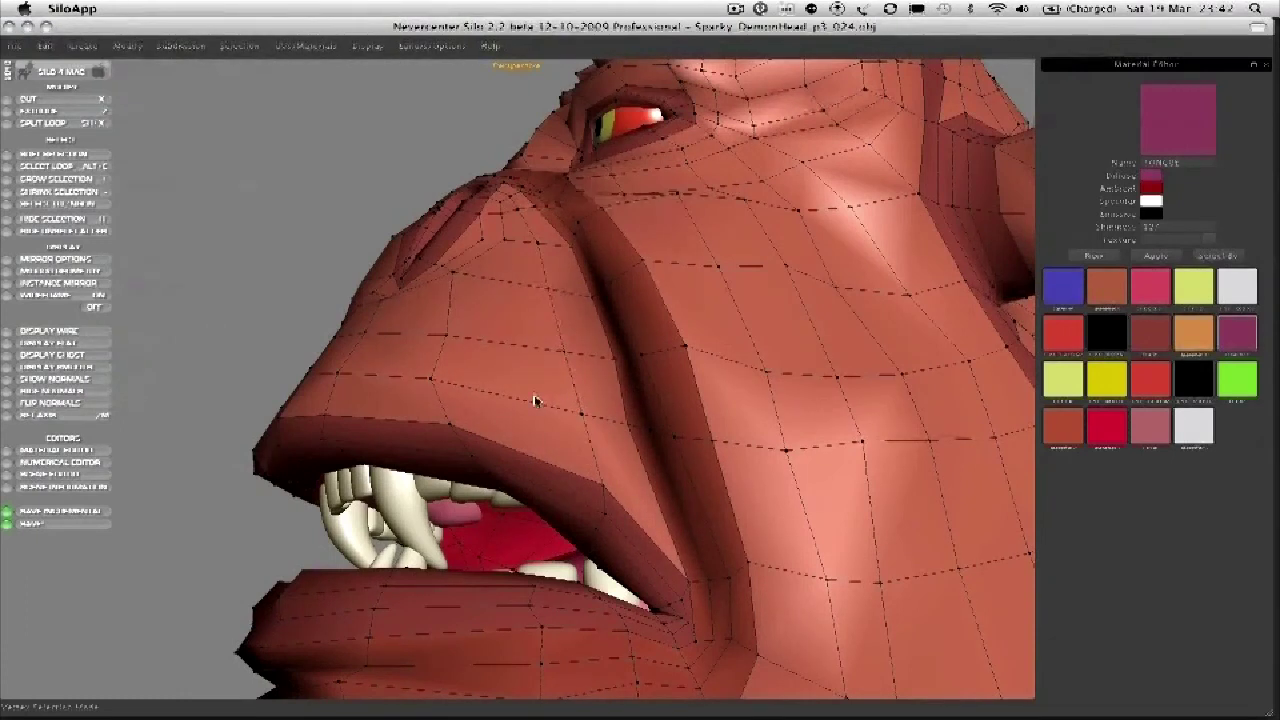
{"action": "mouse_move", "coordinate": [546, 397]}
{"action": "middle_mouse_down"}
{"action": "mouse_move", "coordinate": [591, 374]}
{"action": "mouse_move", "coordinate": [535, 418]}
{"action": "middle_mouse_up"}
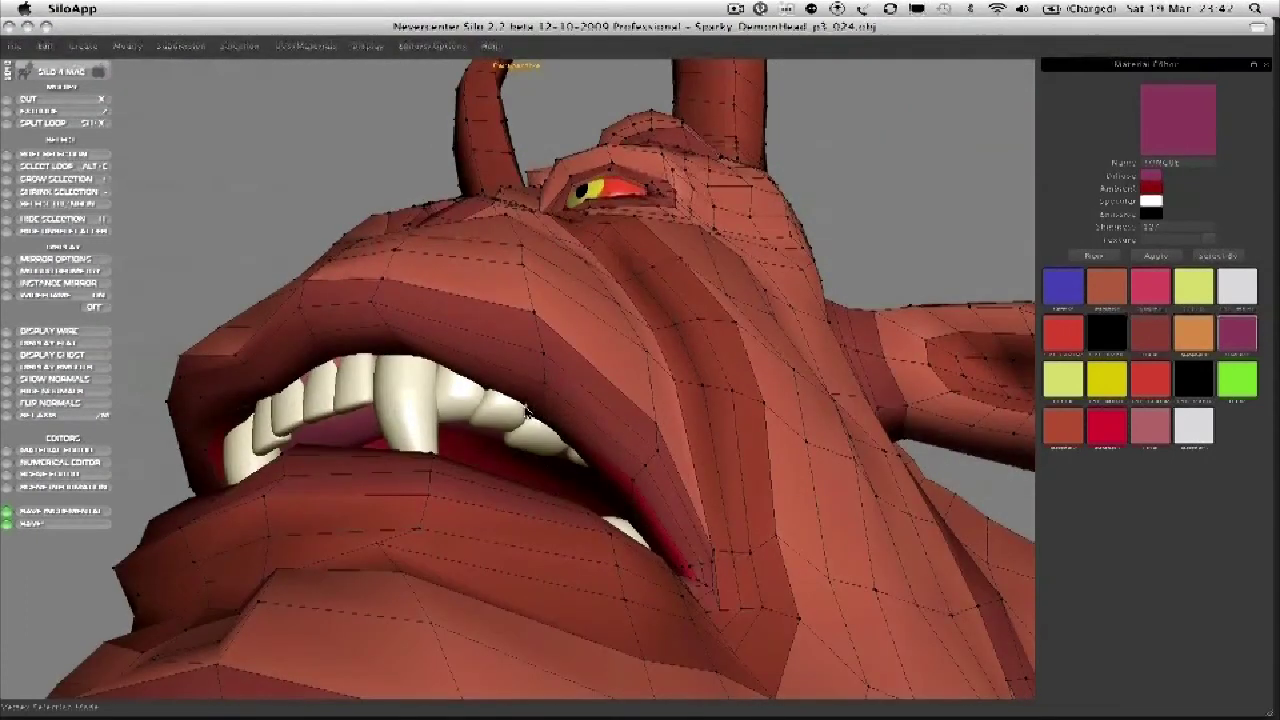